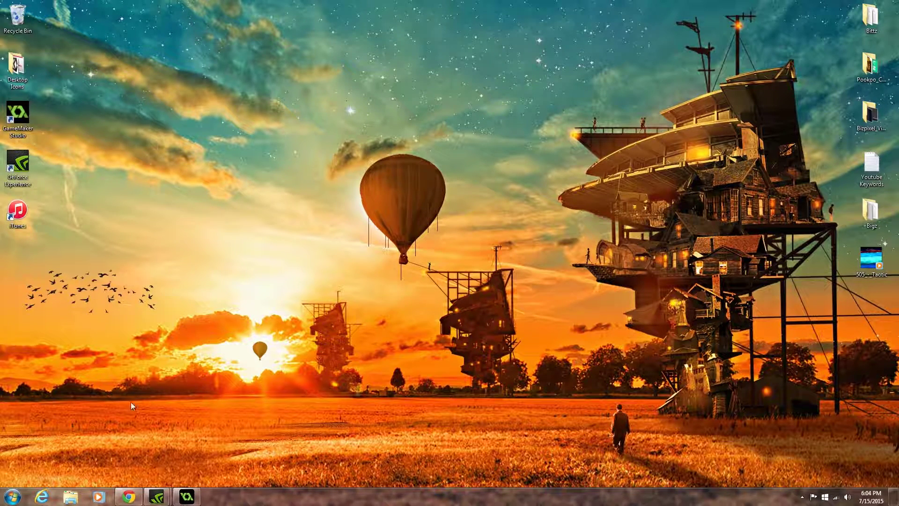
Step: Switch to GameMaker: Studio and open the movement variables code in Obj_Player's Create event
{"action": "left_click", "coordinate": [187, 496]}
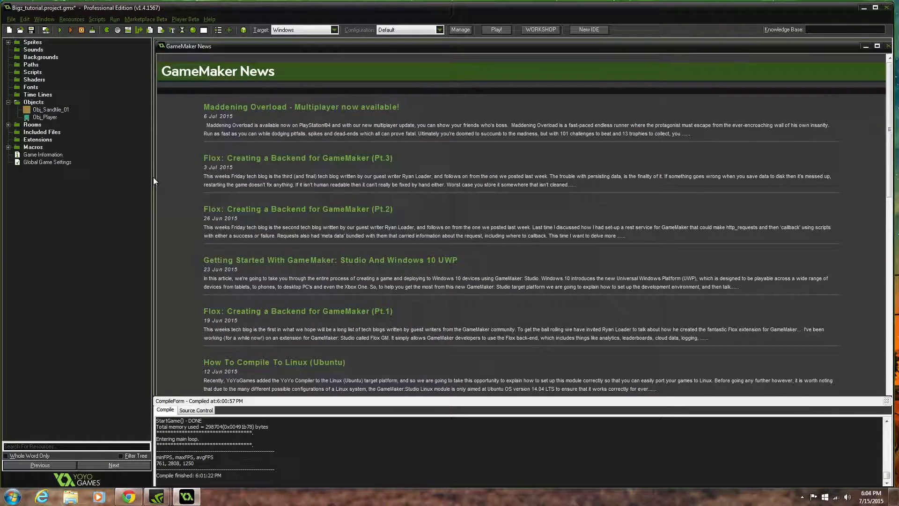
{"action": "double_click", "coordinate": [49, 118]}
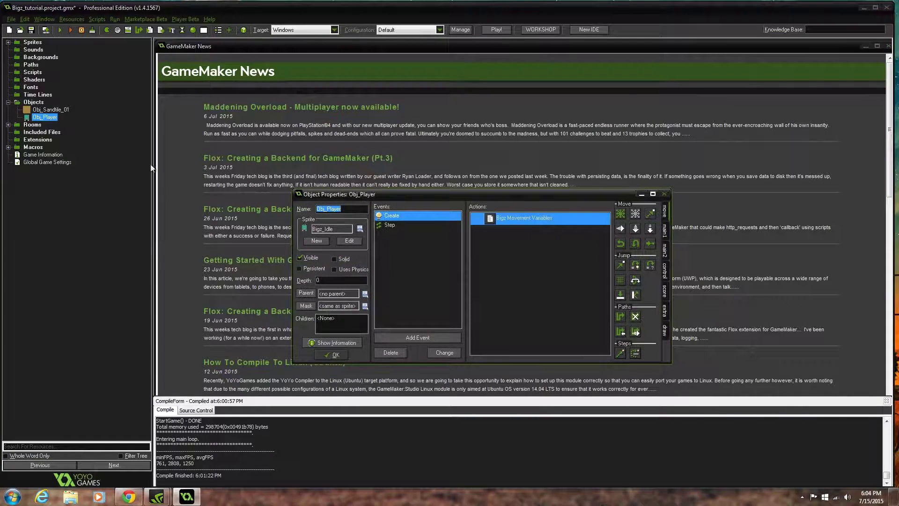
{"action": "double_click", "coordinate": [510, 223]}
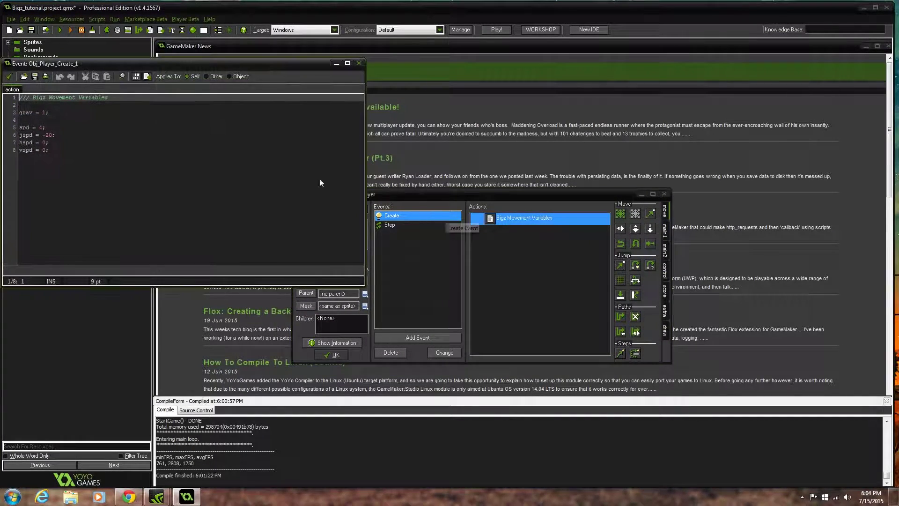
{"action": "left_click", "coordinate": [129, 97]}
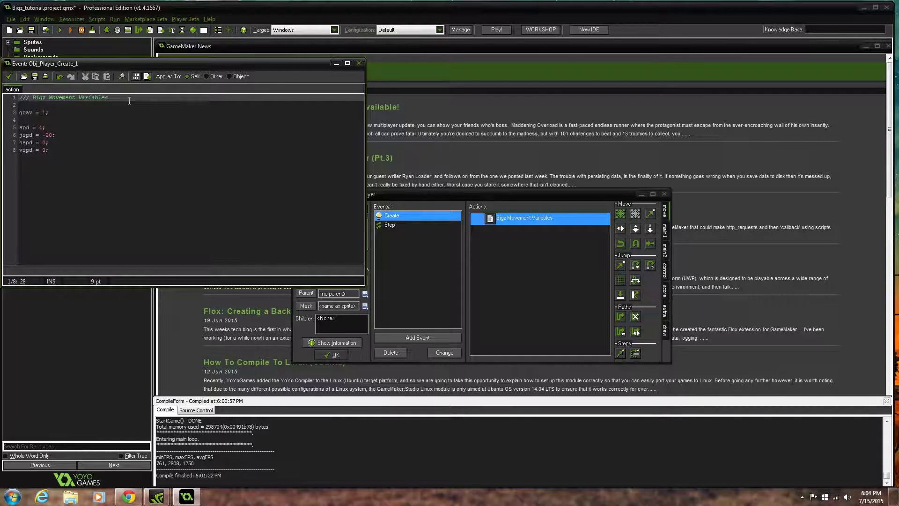
{"action": "key", "text": "Return"}
{"action": "key", "text": "Return"}
{"action": "type", "text": "imag"}
{"action": "key", "text": "BackSpace"}
{"action": "key", "text": "BackSpace"}
{"action": "key", "text": "BackSpace"}
{"action": "key", "text": "BackSpace"}
{"action": "key", "text": "BackSpace"}
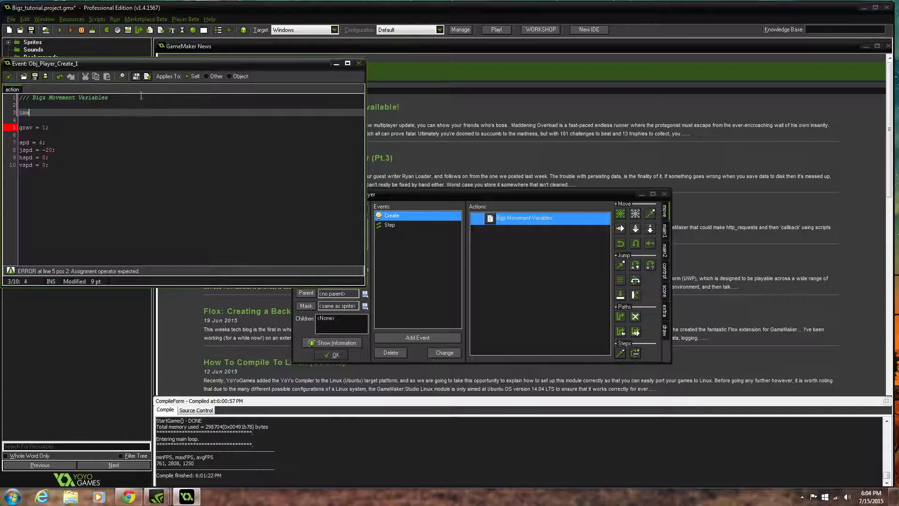
Step: Run the game, test the player's walking and jumping, and close the game window
{"action": "left_click", "coordinate": [61, 29]}
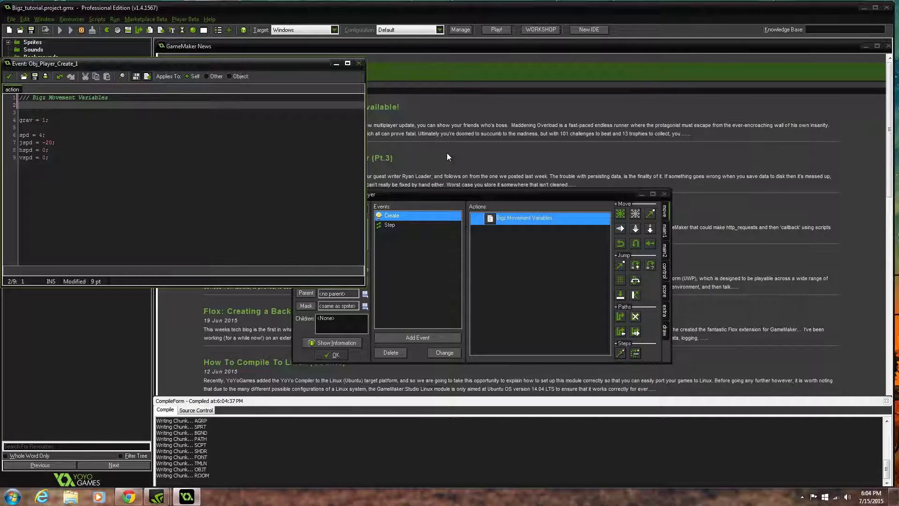
{"action": "key", "text": "Right"}
{"action": "key", "text": "Left"}
{"action": "key", "text": "Left"}
{"action": "key", "text": "Right"}
{"action": "key", "text": "Up"}
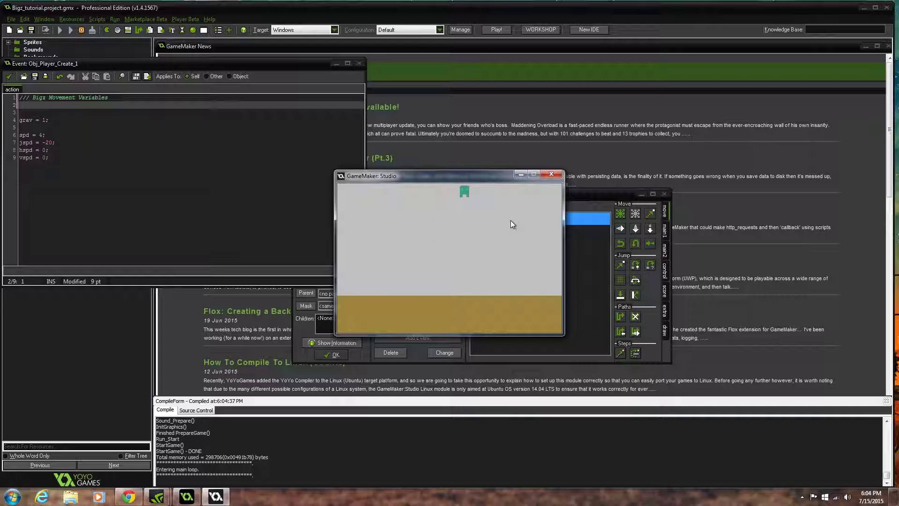
{"action": "key", "text": "Left"}
{"action": "key", "text": "Left"}
{"action": "key", "text": "Right"}
{"action": "left_click", "coordinate": [558, 172]}
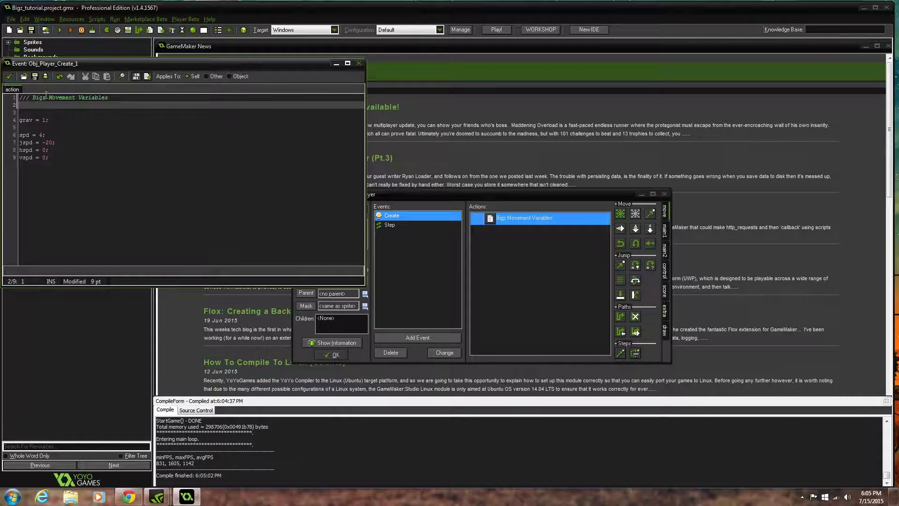
Step: Add the line image_speed = 0.4; below the comment in the Create code
{"action": "key", "text": "Return"}
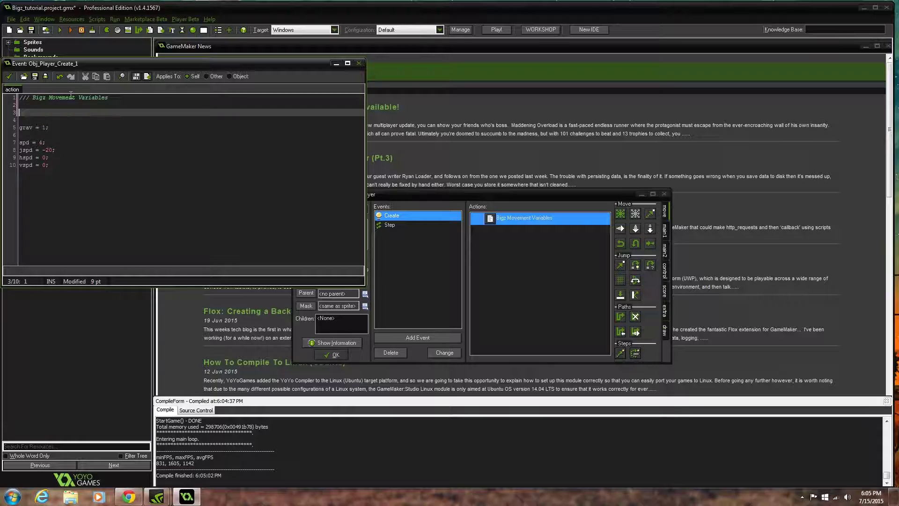
{"action": "type", "text": "image_speed = 0.4;"}
Step: Run the game to check the player's idle animation speed while moving and jumping, and close it
{"action": "left_click", "coordinate": [60, 31]}
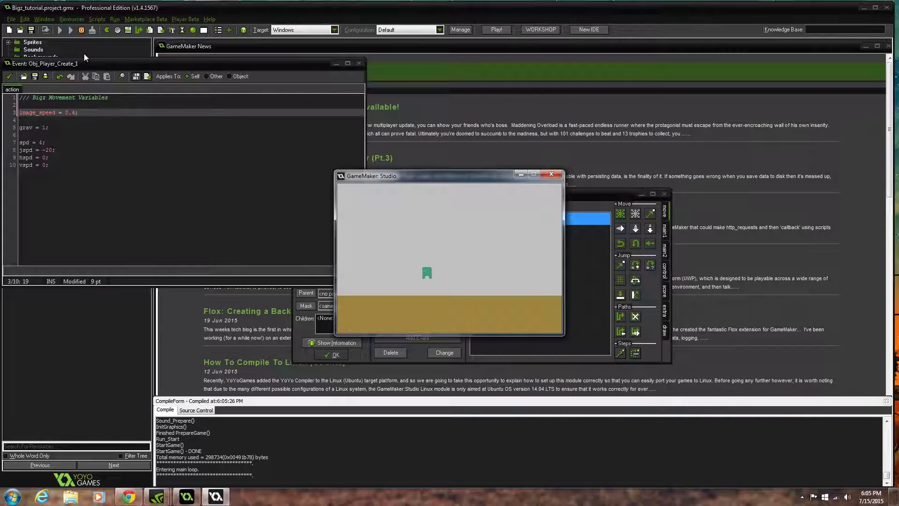
{"action": "key", "text": "Right"}
{"action": "key", "text": "Left"}
{"action": "key", "text": "Right"}
{"action": "key", "text": "Up"}
{"action": "key", "text": "Up"}
{"action": "key", "text": "Left"}
{"action": "key", "text": "Right"}
{"action": "key", "text": "Right"}
{"action": "key", "text": "Up"}
{"action": "key", "text": "Up"}
{"action": "key", "text": "Left"}
{"action": "key", "text": "Up"}
{"action": "key", "text": "Right"}
{"action": "key", "text": "Up"}
{"action": "left_click", "coordinate": [551, 174]}
Step: Set the grav variable to 3 in the Create code
{"action": "left_click", "coordinate": [47, 128]}
{"action": "key", "text": "BackSpace"}
{"action": "type", "text": "3"}
Step: Run the game and test the player's jumps in both directions with the changed gravity
{"action": "left_click", "coordinate": [61, 31]}
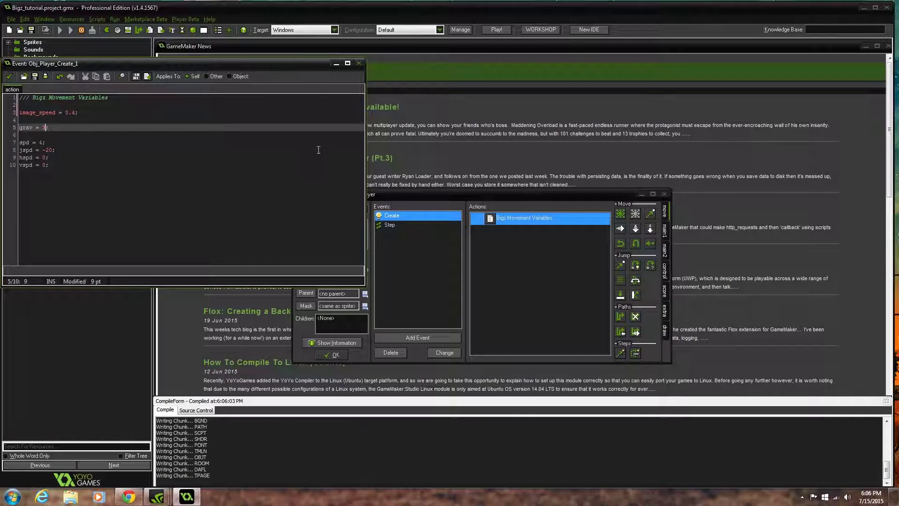
{"action": "key", "text": "Right"}
{"action": "key", "text": "Up"}
{"action": "key", "text": "Left"}
{"action": "key", "text": "Up"}
{"action": "key", "text": "Up"}
{"action": "key", "text": "Right"}
{"action": "key", "text": "Up"}
{"action": "key", "text": "Right"}
{"action": "key", "text": "Up"}
{"action": "key", "text": "Up"}
{"action": "key", "text": "Left"}
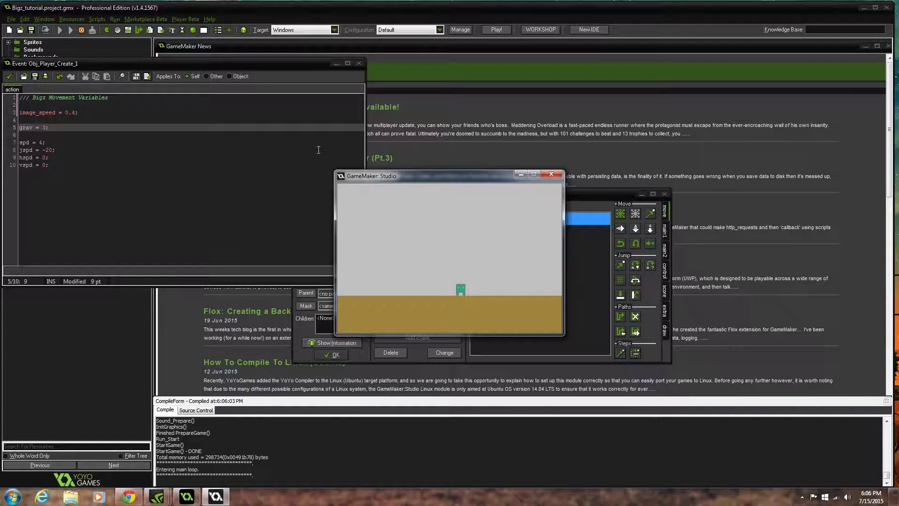
{"action": "key", "text": "Up"}
{"action": "key", "text": "Left"}
Step: Close the game window and the code editor, saving the changes to the code action
{"action": "left_click", "coordinate": [558, 175]}
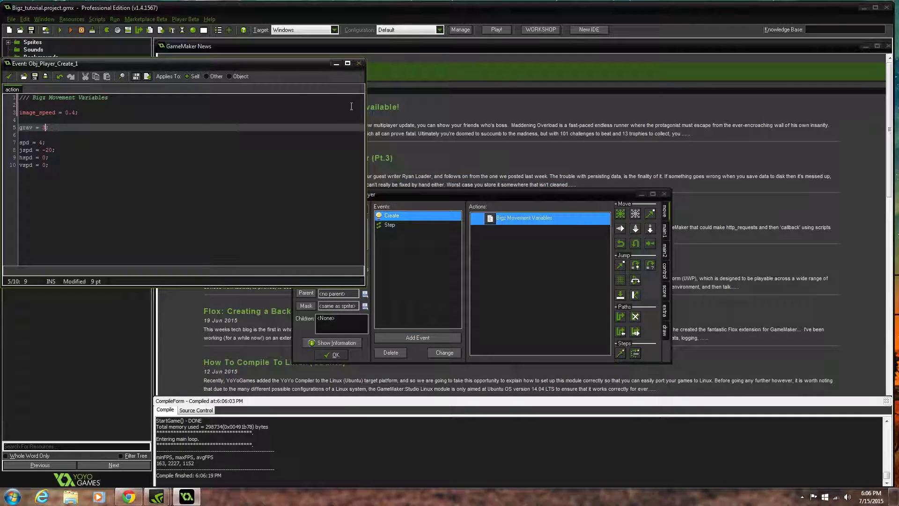
{"action": "left_click", "coordinate": [357, 65]}
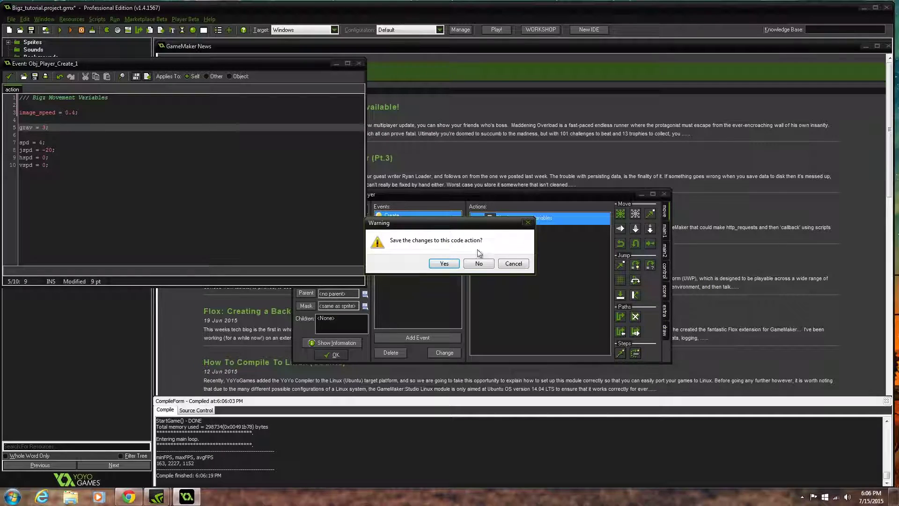
{"action": "left_click", "coordinate": [446, 267]}
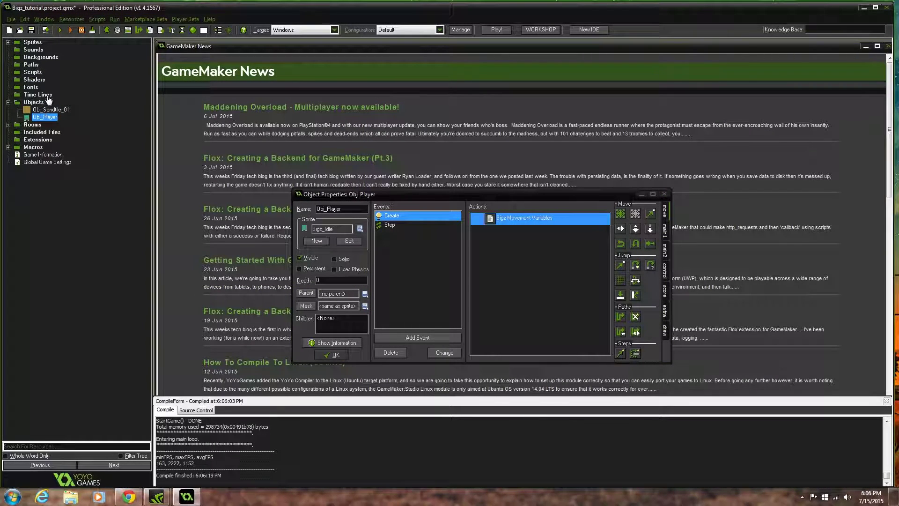
Step: Create a new object named obj_Background_ctrl and confirm its properties
{"action": "left_click", "coordinate": [35, 103]}
{"action": "right_click", "coordinate": [38, 109]}
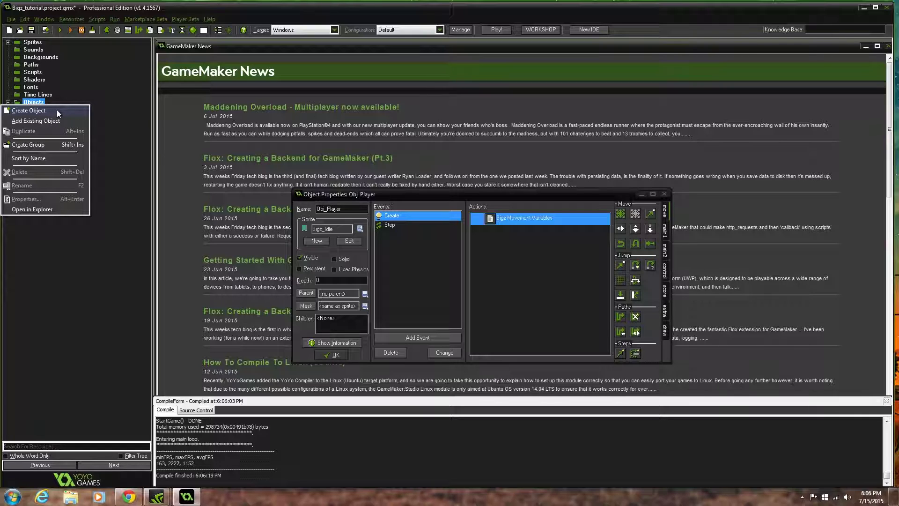
{"action": "left_click", "coordinate": [57, 111]}
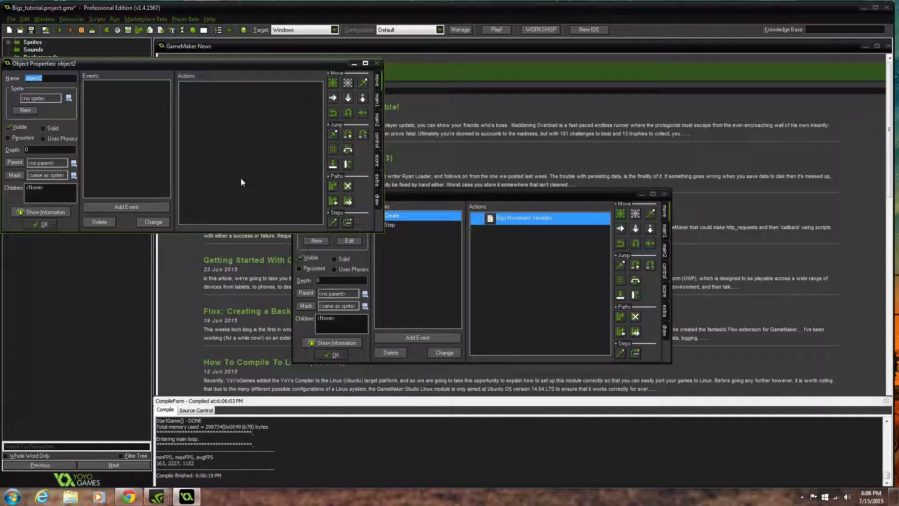
{"action": "type", "text": "obj_Backgrou"}
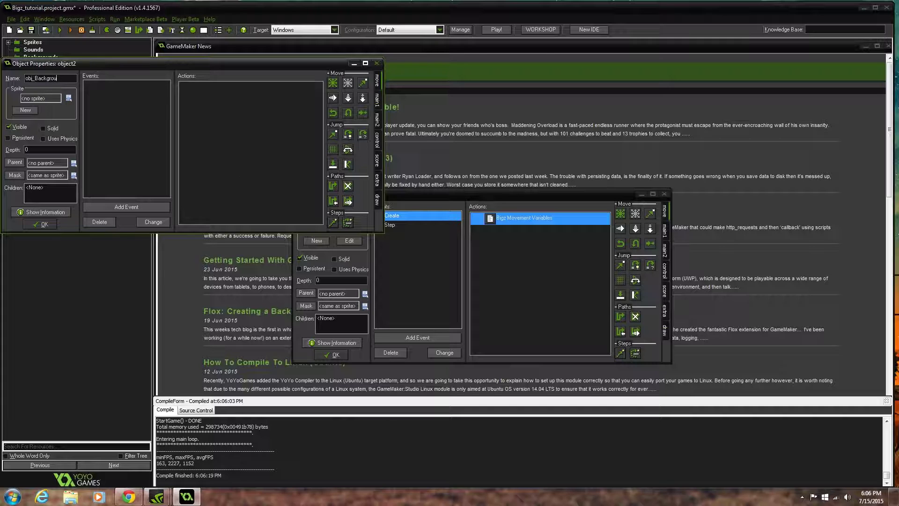
{"action": "type", "text": "nd_ctrl"}
{"action": "left_click", "coordinate": [45, 225]}
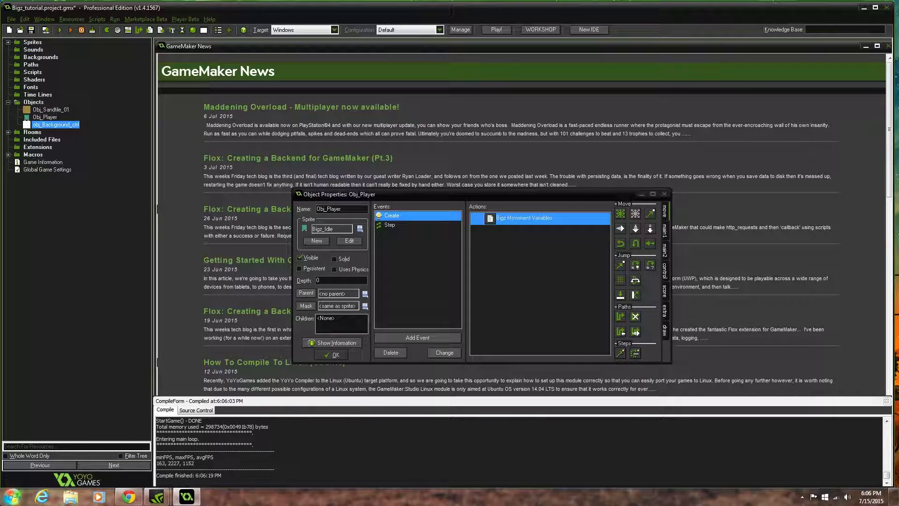
Step: Launch GraphicsGale and create a new 60 x 40 image in 24bit full color
{"action": "key", "text": "super"}
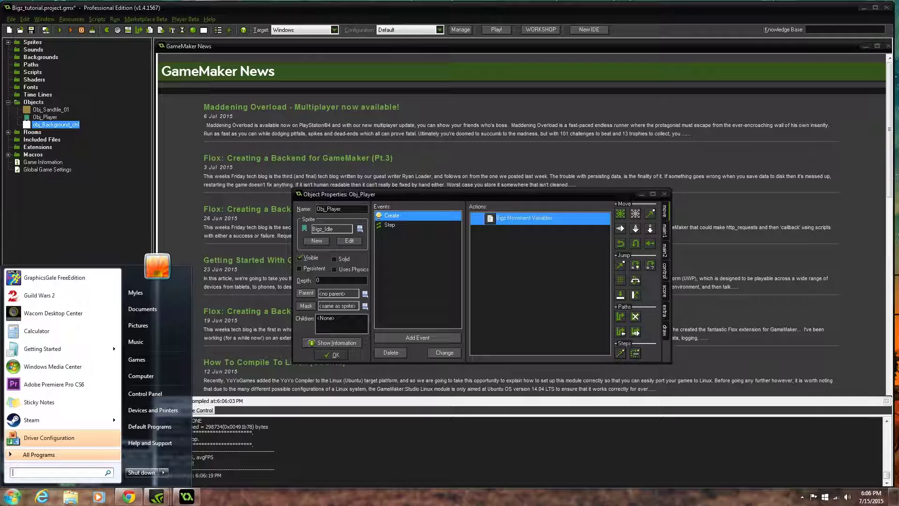
{"action": "left_click", "coordinate": [63, 277]}
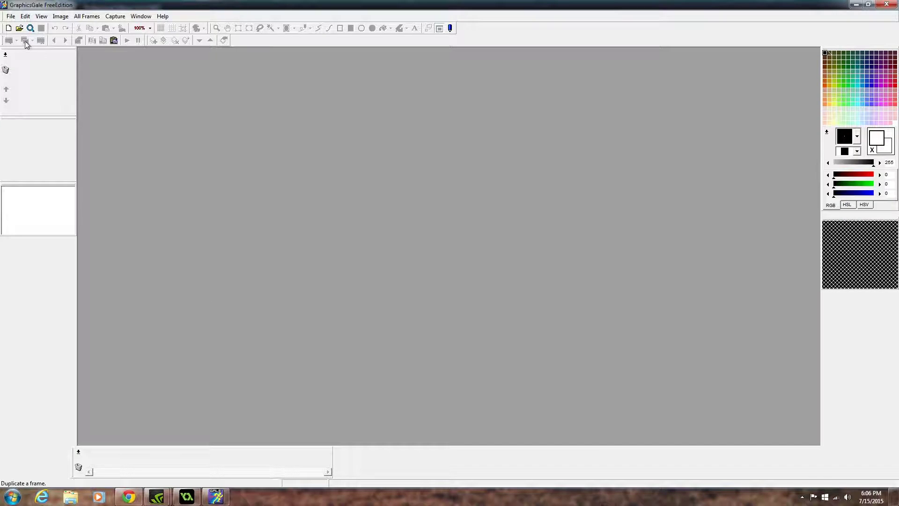
{"action": "left_click", "coordinate": [11, 16]}
{"action": "left_click", "coordinate": [12, 28]}
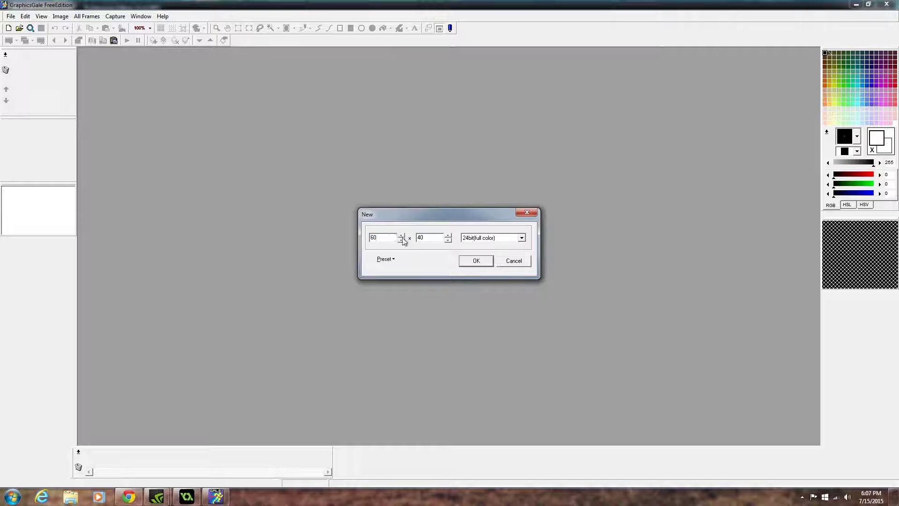
{"action": "left_click", "coordinate": [475, 265]}
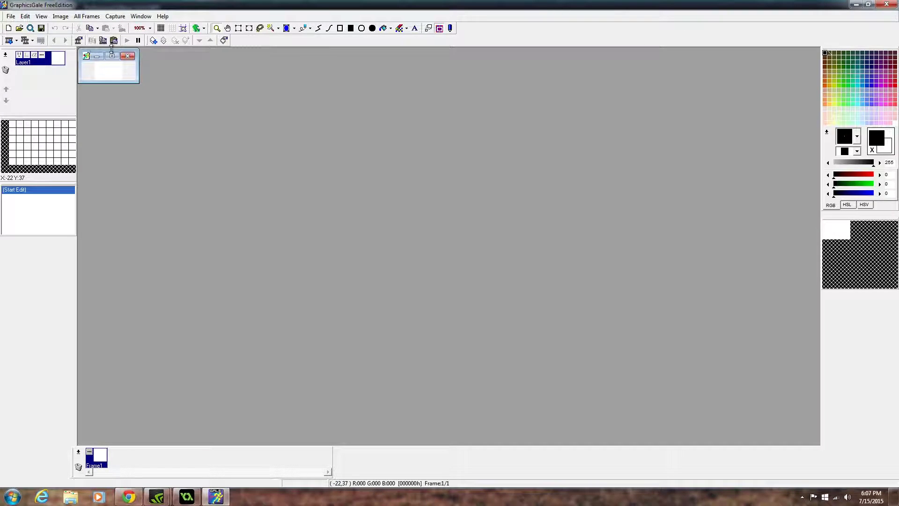
Step: Maximize the new image's window and zoom the canvas to 1500%
{"action": "left_click", "coordinate": [114, 59]}
{"action": "scroll", "coordinate": [458, 249], "scroll_direction": "up", "scroll_amount": 6}
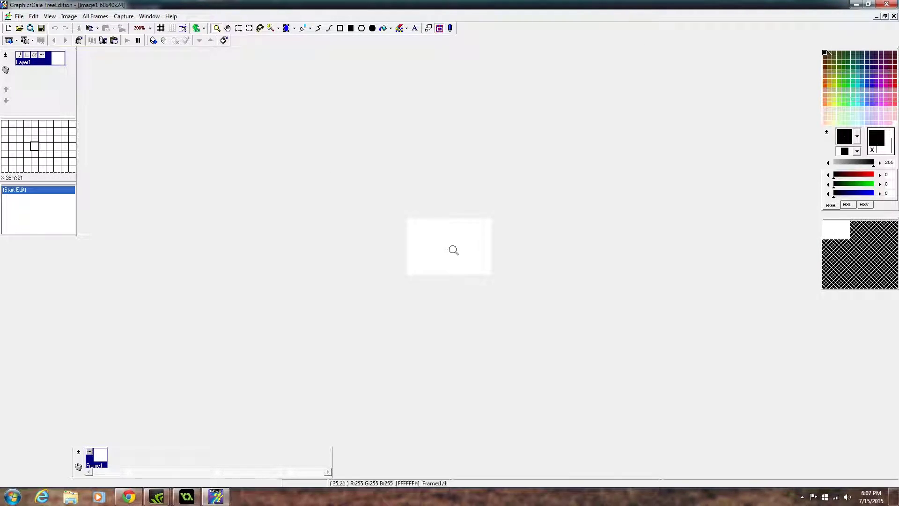
{"action": "scroll", "coordinate": [455, 243], "scroll_direction": "up", "scroll_amount": 8}
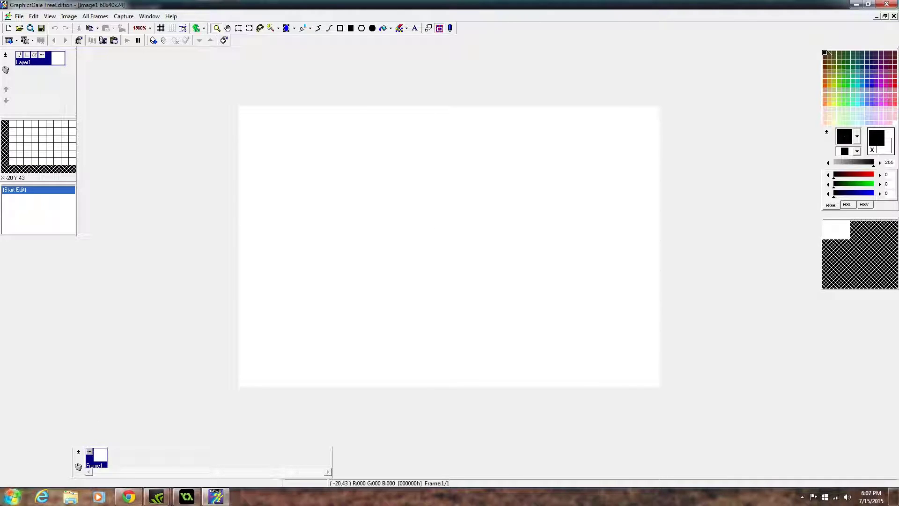
Step: Open the Windows Calculator and multiply 60 by 4 and 60 by 8
{"action": "left_click", "coordinate": [12, 496]}
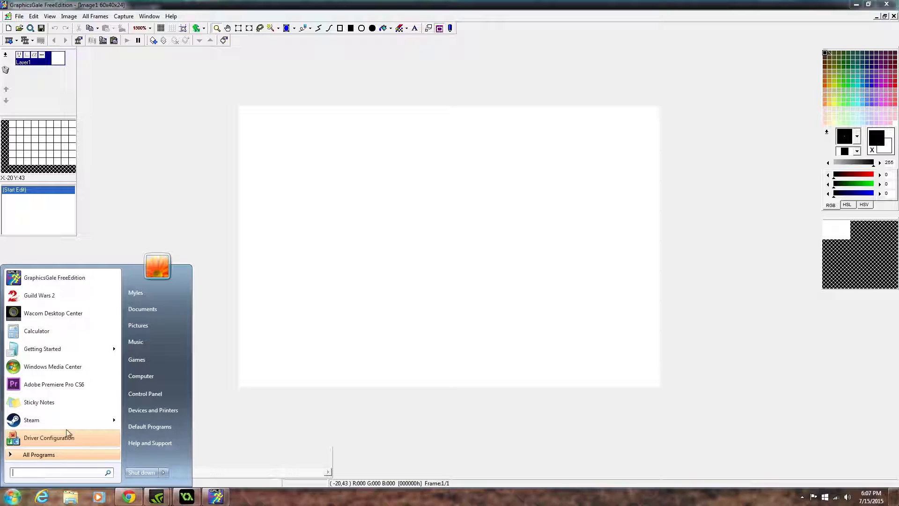
{"action": "left_click", "coordinate": [66, 336]}
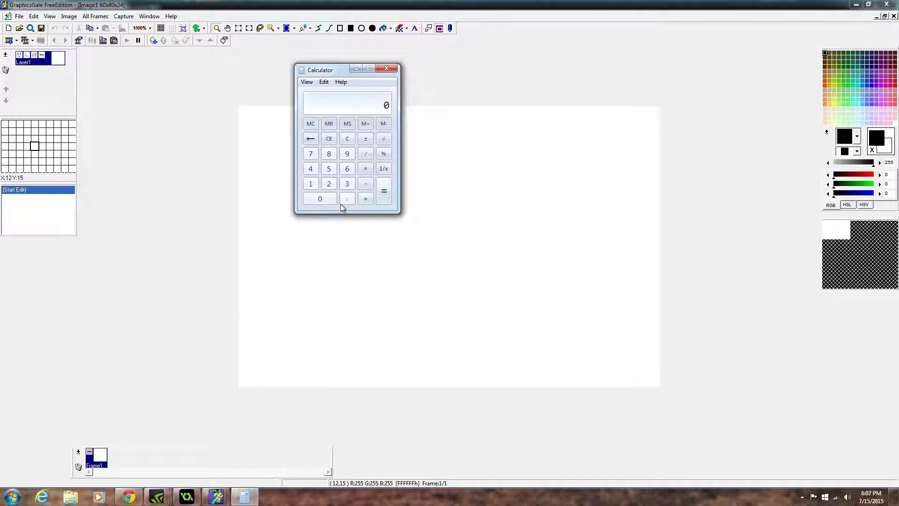
{"action": "type", "text": "0*"}
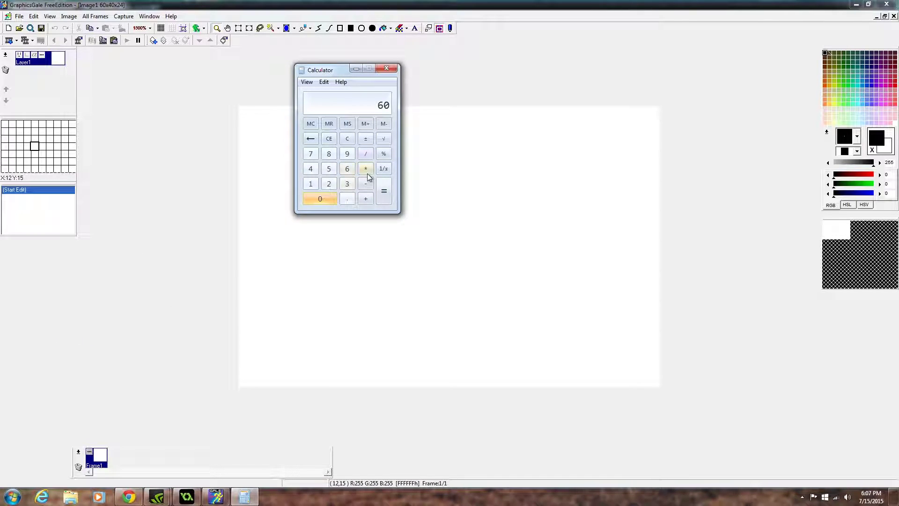
{"action": "left_click", "coordinate": [390, 195]}
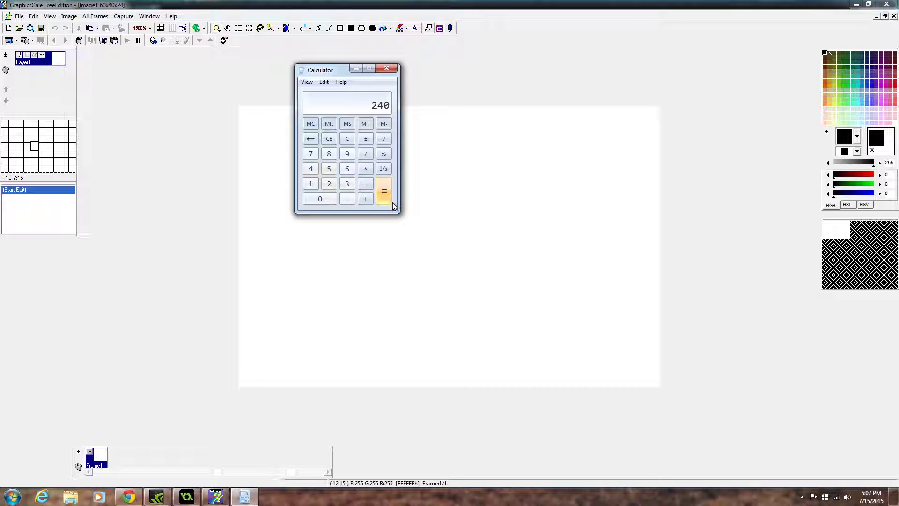
{"action": "left_click", "coordinate": [349, 168]}
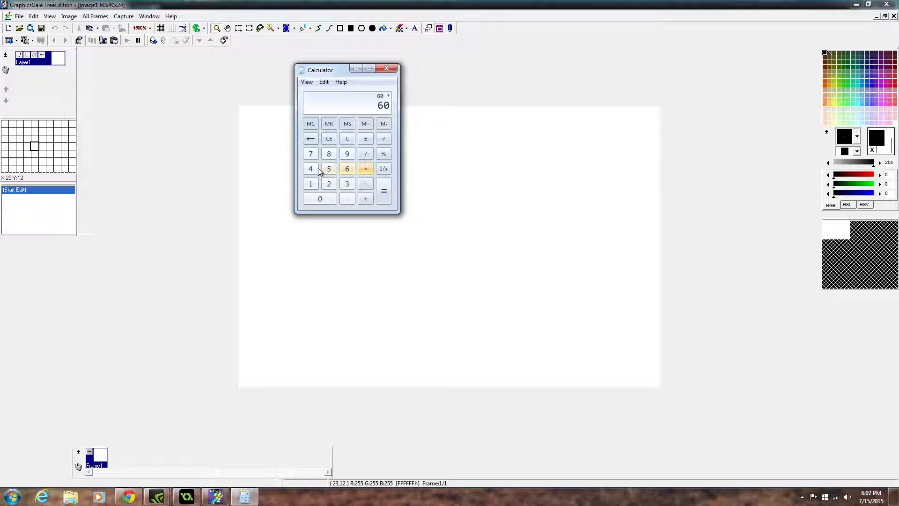
{"action": "key", "text": "8"}
{"action": "left_click", "coordinate": [383, 190]}
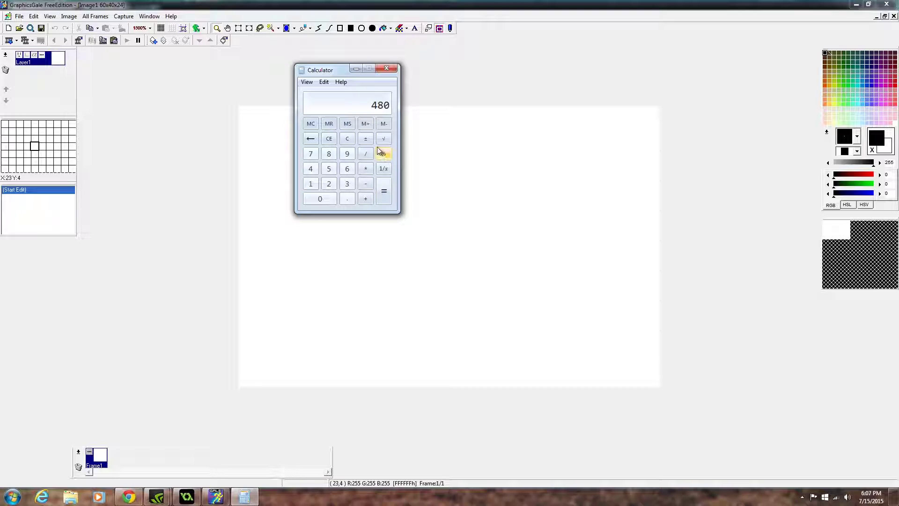
Step: Clear the calculator and divide 320 by 40
{"action": "left_click", "coordinate": [345, 139]}
{"action": "left_click", "coordinate": [347, 185]}
{"action": "left_click", "coordinate": [329, 202]}
{"action": "left_click", "coordinate": [370, 156]}
{"action": "left_click", "coordinate": [311, 170]}
{"action": "left_click", "coordinate": [321, 198]}
{"action": "left_click", "coordinate": [382, 197]}
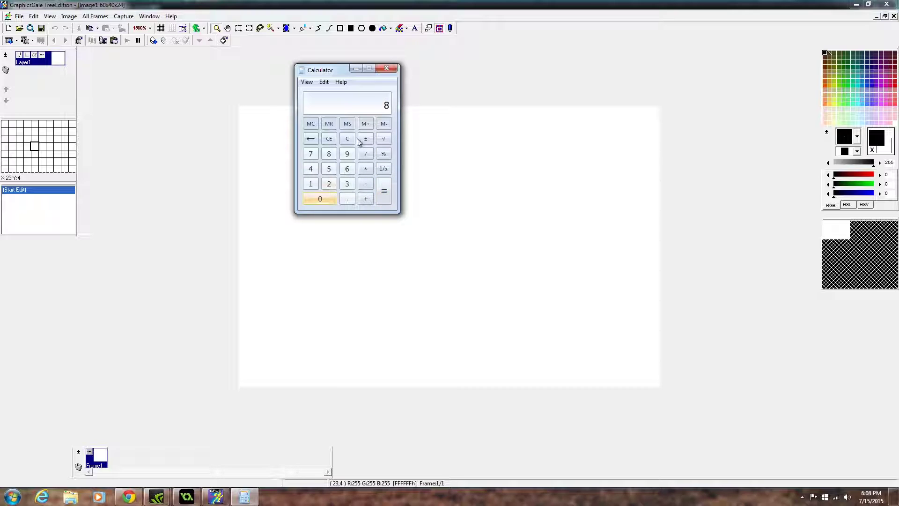
Step: Multiply 40 by 8 in the calculator and close it
{"action": "left_click", "coordinate": [348, 139]}
{"action": "left_click", "coordinate": [310, 168]}
{"action": "left_click", "coordinate": [318, 198]}
{"action": "left_click", "coordinate": [365, 169]}
{"action": "left_click", "coordinate": [329, 154]}
{"action": "left_click", "coordinate": [384, 192]}
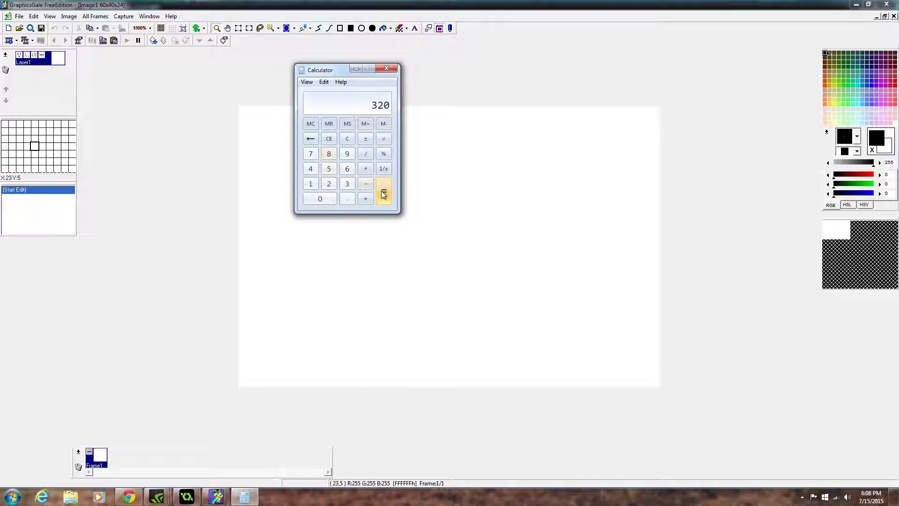
{"action": "left_click", "coordinate": [387, 68]}
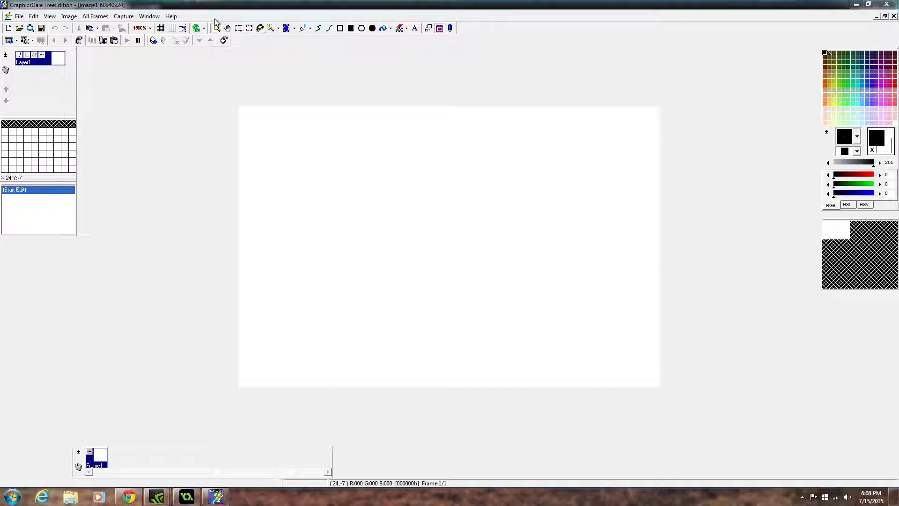
Step: Show the pixel grid on the canvas
{"action": "left_click", "coordinate": [161, 28]}
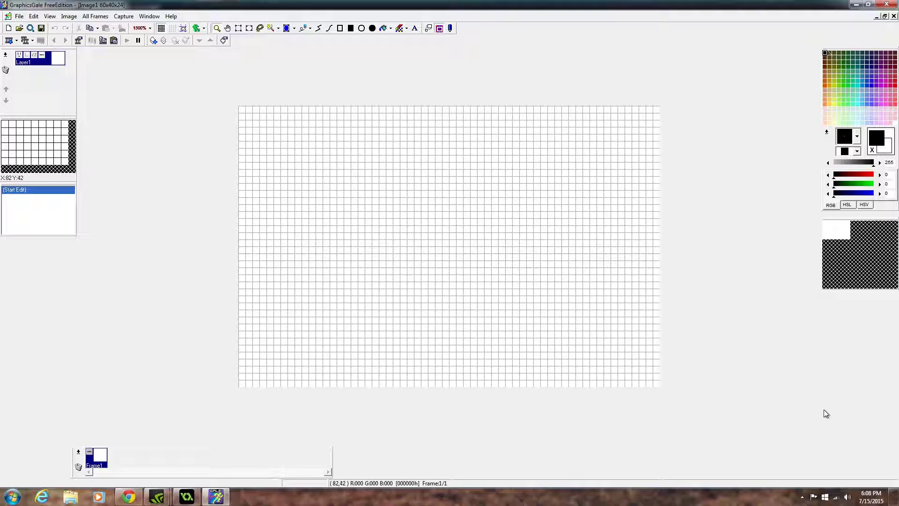
Step: Pick a dark green drawing colour from the palette
{"action": "left_click", "coordinate": [834, 62]}
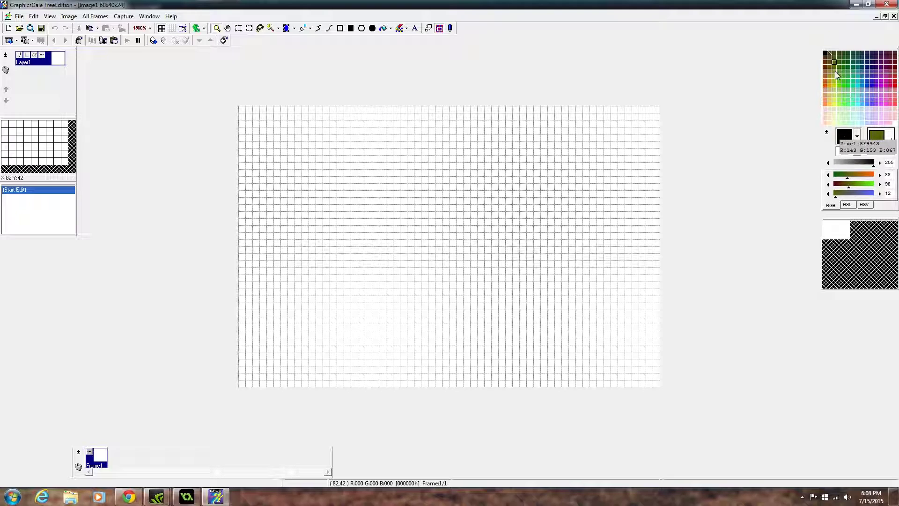
{"action": "left_click", "coordinate": [839, 67]}
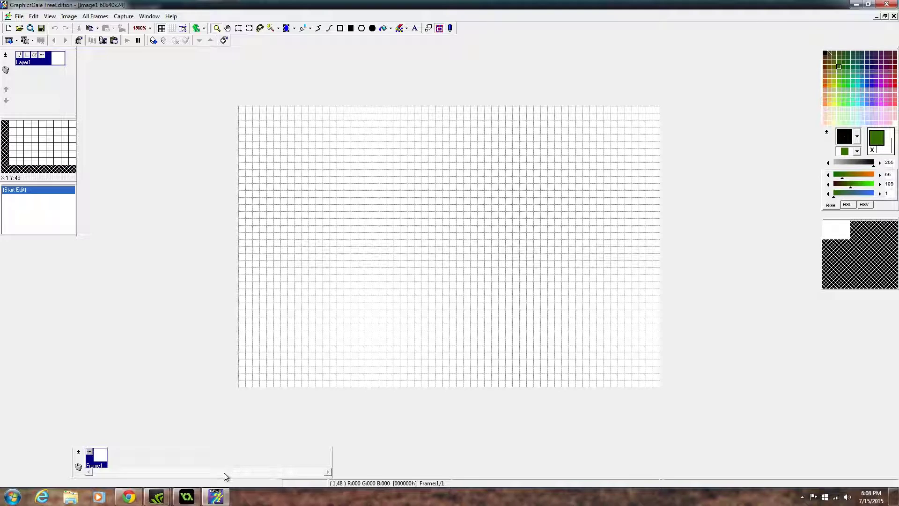
Step: Switch to GameMaker, open the rm_tutorial room to examine its layout, and return to GraphicsGale
{"action": "left_click", "coordinate": [187, 496]}
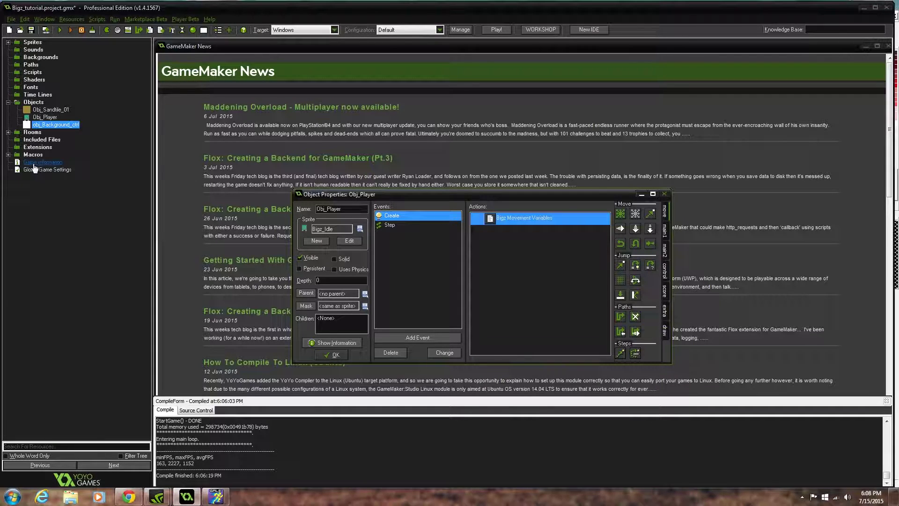
{"action": "double_click", "coordinate": [34, 133]}
{"action": "double_click", "coordinate": [36, 139]}
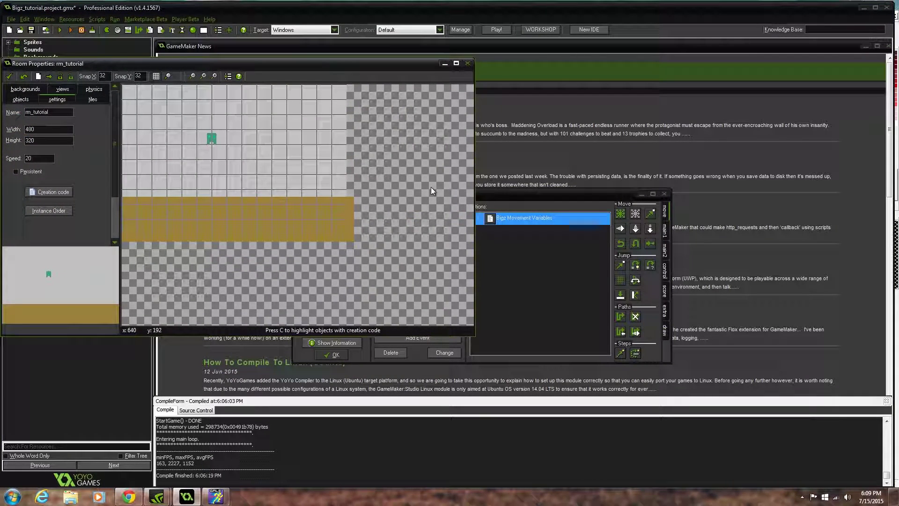
{"action": "left_click_drag", "start_coordinate": [308, 69], "coordinate": [438, 131]}
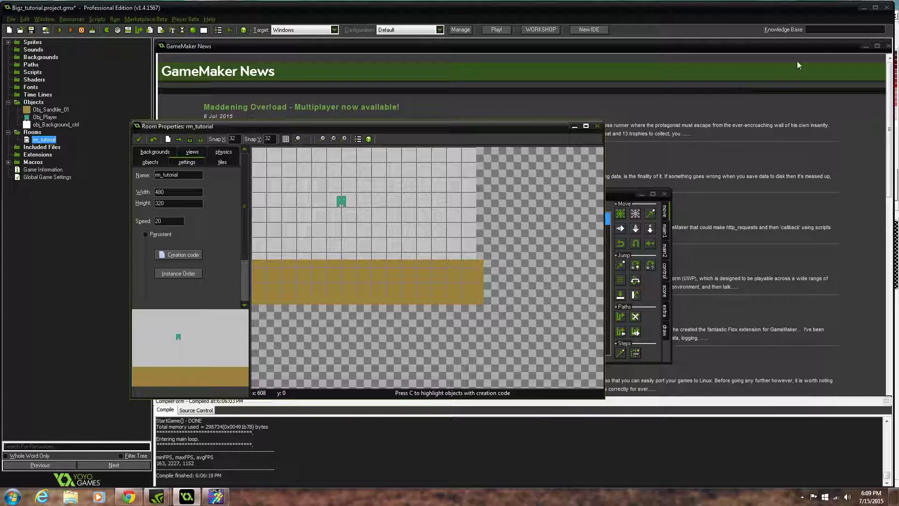
{"action": "left_click", "coordinate": [862, 7]}
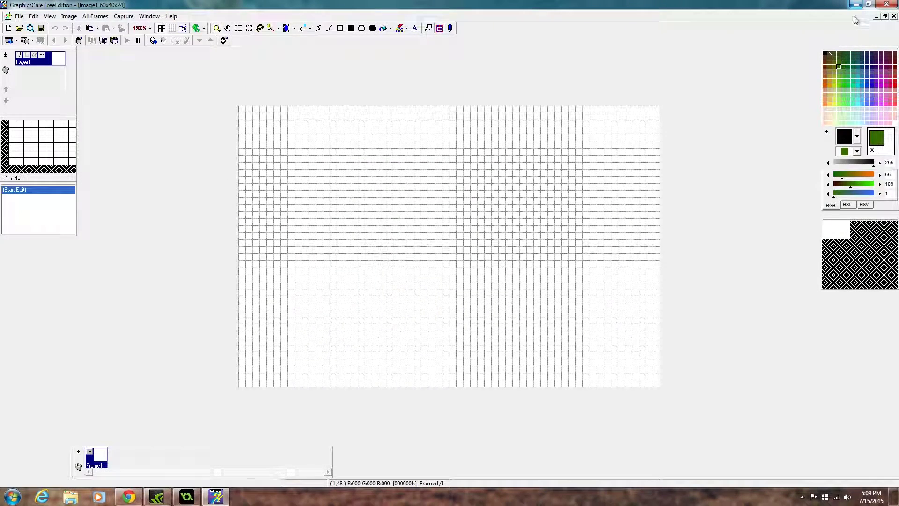
Step: Draw a filled light green rectangle (RGB 166, 253, 77), about 59 by 20 pixels, over the lower half of the canvas
{"action": "left_click", "coordinate": [840, 87]}
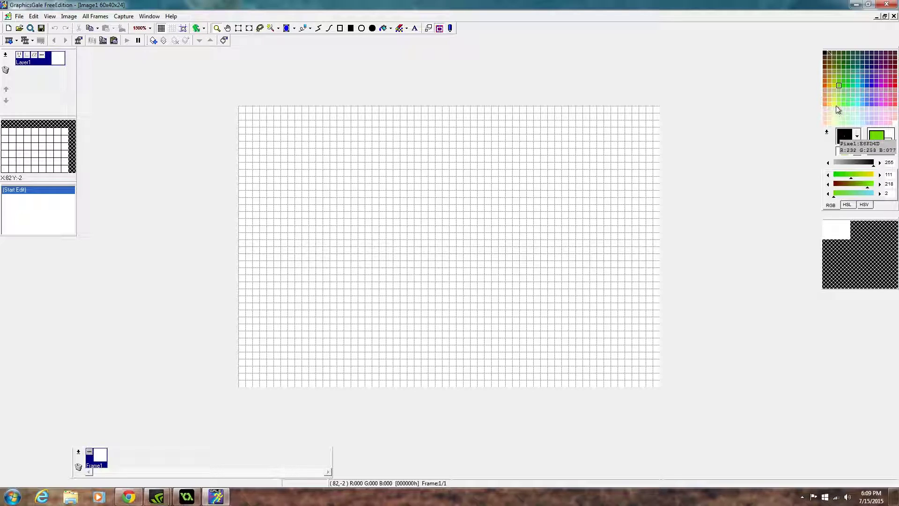
{"action": "left_click", "coordinate": [838, 104]}
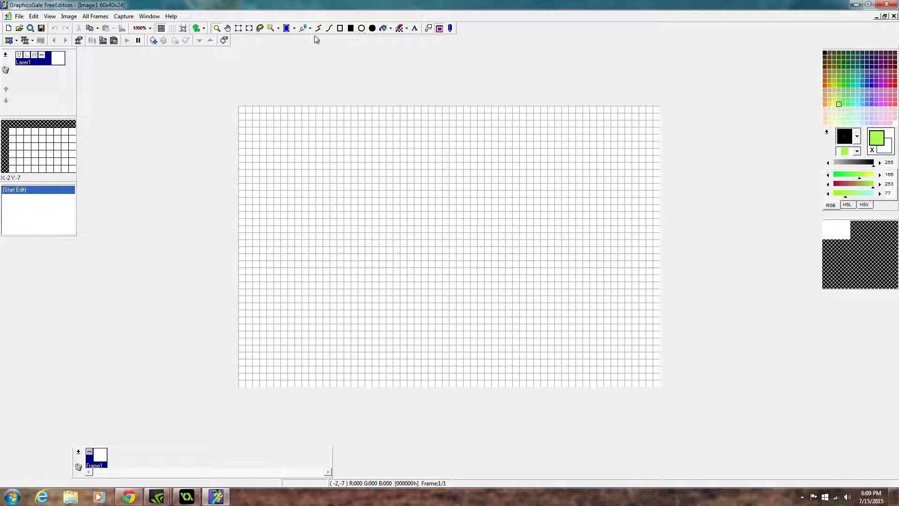
{"action": "left_click", "coordinate": [238, 29]}
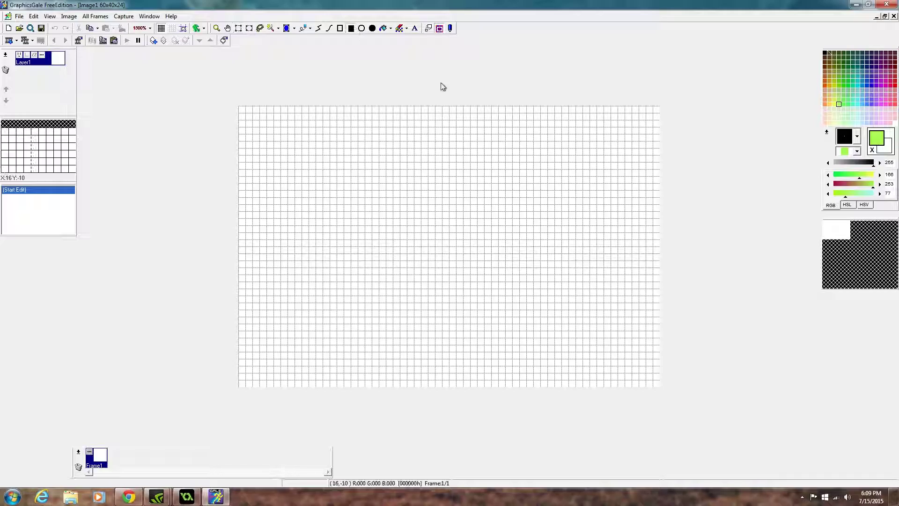
{"action": "left_click_drag", "start_coordinate": [238, 386], "coordinate": [659, 252]}
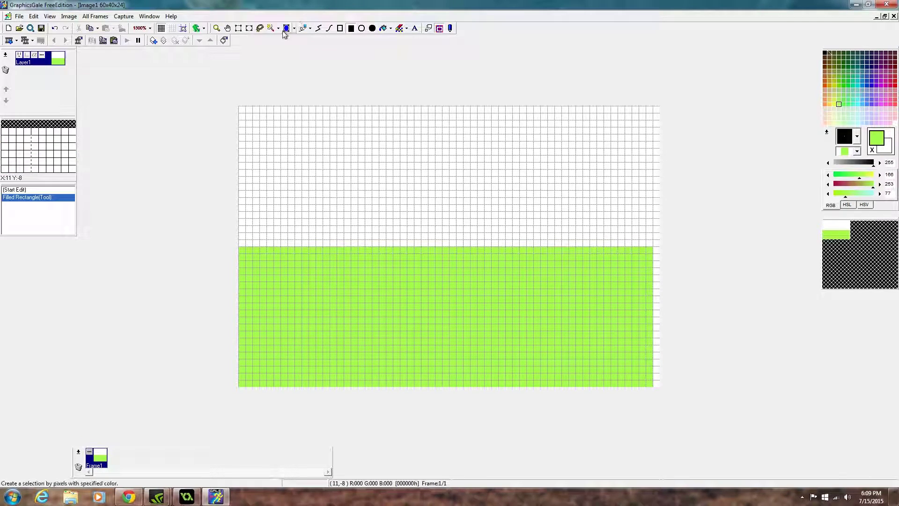
{"action": "left_click", "coordinate": [303, 29]}
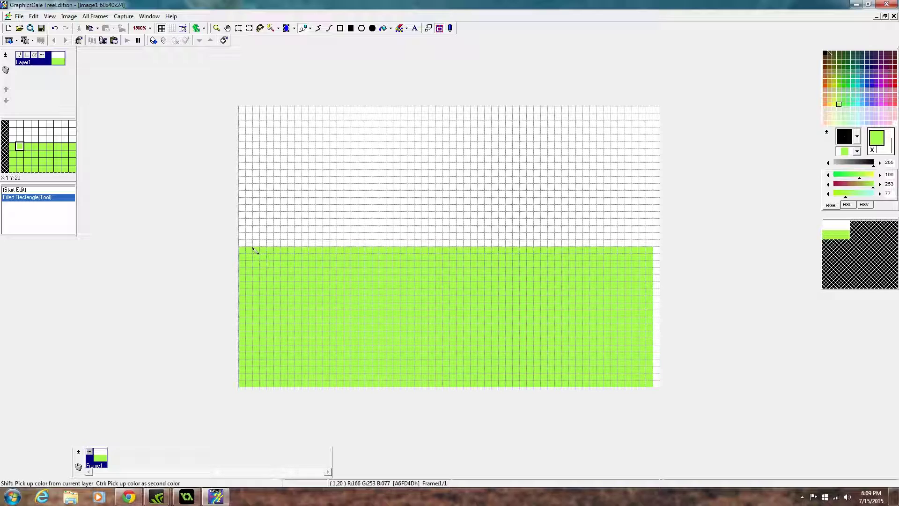
{"action": "mouse_move", "coordinate": [249, 245]}
{"action": "left_mouse_down"}
{"action": "mouse_move", "coordinate": [248, 203]}
{"action": "mouse_move", "coordinate": [259, 245]}
{"action": "mouse_move", "coordinate": [251, 177]}
{"action": "mouse_move", "coordinate": [265, 199]}
{"action": "mouse_move", "coordinate": [266, 241]}
{"action": "mouse_move", "coordinate": [270, 218]}
{"action": "mouse_move", "coordinate": [277, 247]}
{"action": "mouse_move", "coordinate": [289, 215]}
{"action": "mouse_move", "coordinate": [327, 225]}
{"action": "mouse_move", "coordinate": [246, 228]}
{"action": "mouse_move", "coordinate": [245, 218]}
{"action": "mouse_move", "coordinate": [242, 244]}
{"action": "left_mouse_up"}
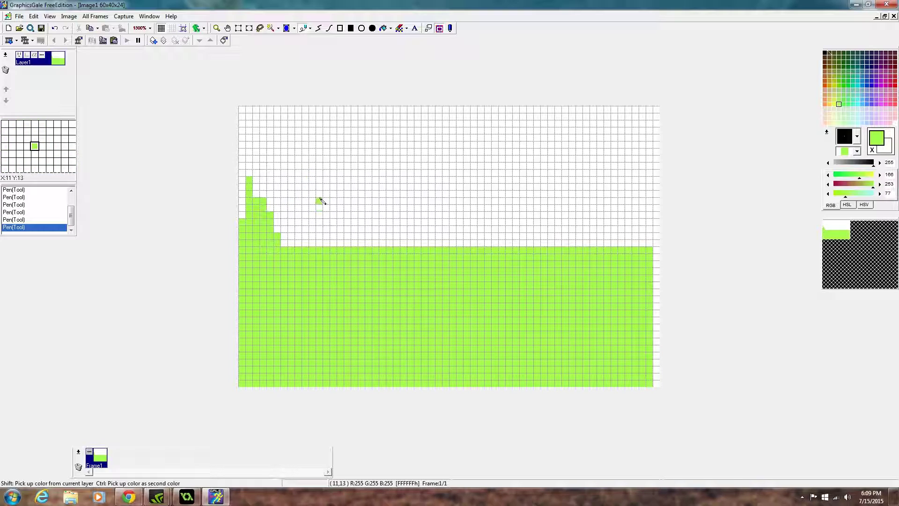
{"action": "key", "text": "ctrl+z"}
{"action": "key", "text": "ctrl+z"}
{"action": "key", "text": "ctrl+z"}
{"action": "key", "text": "ctrl+z"}
{"action": "key", "text": "ctrl+z"}
{"action": "key", "text": "ctrl+z"}
{"action": "key", "text": "ctrl+z"}
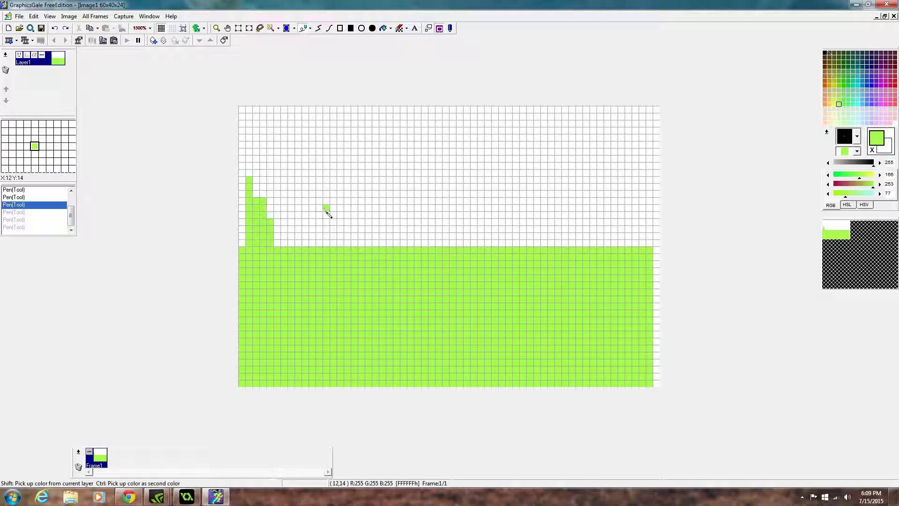
Step: Draw a stepped green peak about 5 pixels wide and 9 tall with the Pen tool, near the left end of the green area
{"action": "mouse_move", "coordinate": [290, 243]}
{"action": "left_mouse_down"}
{"action": "mouse_move", "coordinate": [290, 192]}
{"action": "mouse_move", "coordinate": [300, 245]}
{"action": "mouse_move", "coordinate": [305, 215]}
{"action": "mouse_move", "coordinate": [307, 245]}
{"action": "left_mouse_up"}
{"action": "left_click", "coordinate": [299, 201]}
{"action": "mouse_move", "coordinate": [284, 200]}
{"action": "left_mouse_down"}
{"action": "mouse_move", "coordinate": [286, 241]}
{"action": "mouse_move", "coordinate": [281, 217]}
{"action": "mouse_move", "coordinate": [280, 242]}
{"action": "left_mouse_up"}
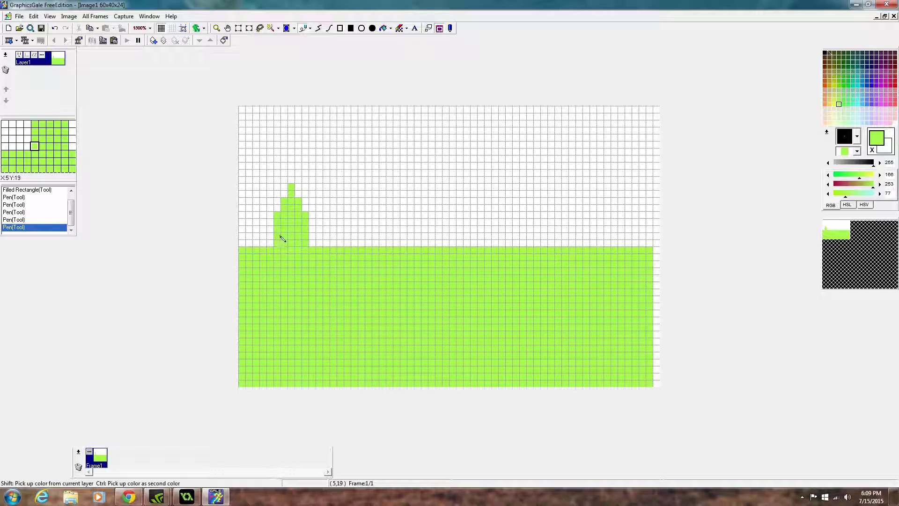
Step: Draw a second stepped green peak, about 9 pixels wide and 10 tall, to the right of the first one
{"action": "mouse_move", "coordinate": [371, 246]}
{"action": "left_mouse_down"}
{"action": "mouse_move", "coordinate": [365, 178]}
{"action": "mouse_move", "coordinate": [350, 204]}
{"action": "mouse_move", "coordinate": [362, 206]}
{"action": "mouse_move", "coordinate": [360, 199]}
{"action": "mouse_move", "coordinate": [364, 243]}
{"action": "mouse_move", "coordinate": [353, 223]}
{"action": "mouse_move", "coordinate": [355, 245]}
{"action": "mouse_move", "coordinate": [353, 217]}
{"action": "mouse_move", "coordinate": [341, 245]}
{"action": "left_mouse_up"}
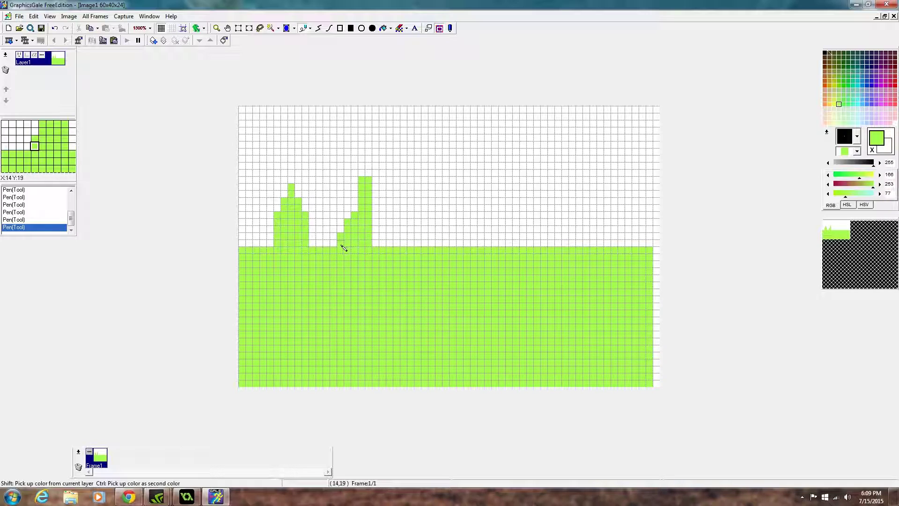
{"action": "left_click", "coordinate": [379, 155], "text": "shift"}
{"action": "mouse_move", "coordinate": [365, 193]}
{"action": "left_mouse_down"}
{"action": "mouse_move", "coordinate": [381, 164]}
{"action": "mouse_move", "coordinate": [377, 248]}
{"action": "mouse_move", "coordinate": [384, 221]}
{"action": "mouse_move", "coordinate": [398, 243]}
{"action": "left_mouse_up"}
{"action": "left_click", "coordinate": [372, 202], "text": "shift"}
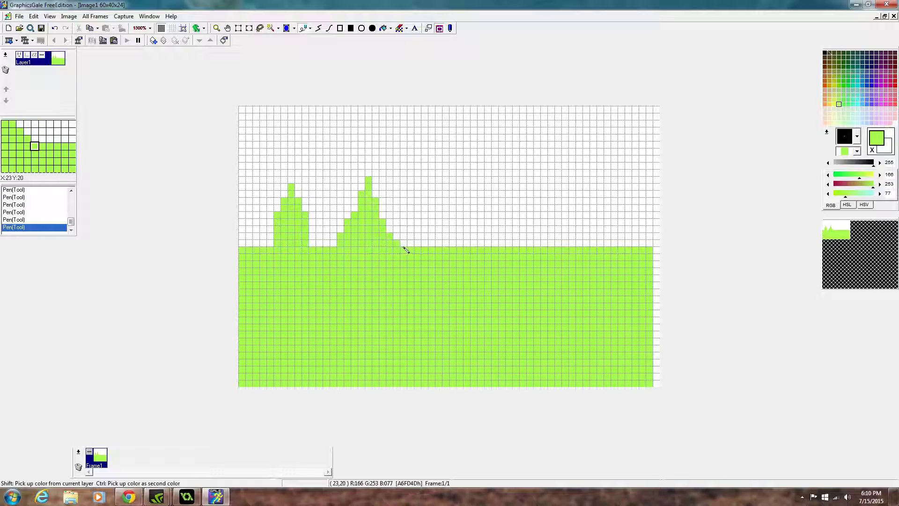
Step: Carve white notches about 4 to 5 pixels deep into the green area on both sides of the second peak
{"action": "right_click", "coordinate": [322, 235]}
{"action": "left_click_drag", "start_coordinate": [321, 246], "coordinate": [327, 266]}
{"action": "right_click", "coordinate": [334, 267]}
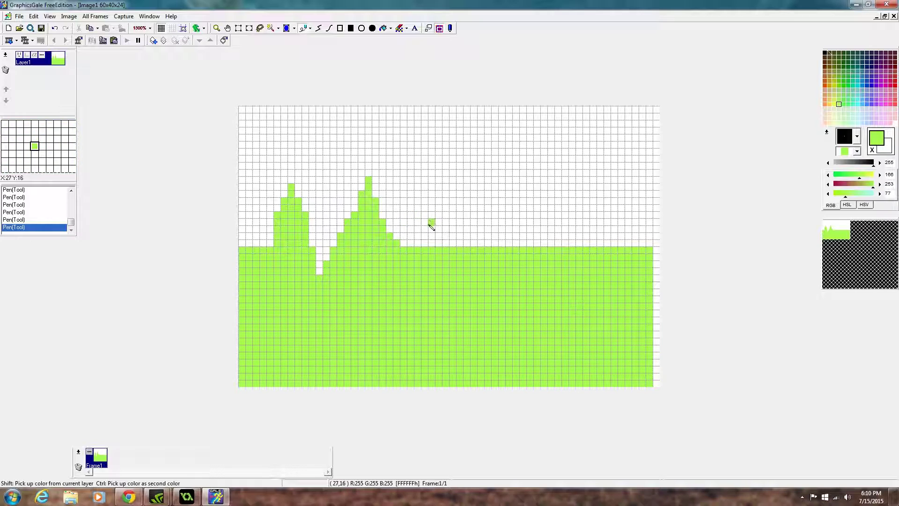
{"action": "right_click", "coordinate": [334, 239]}
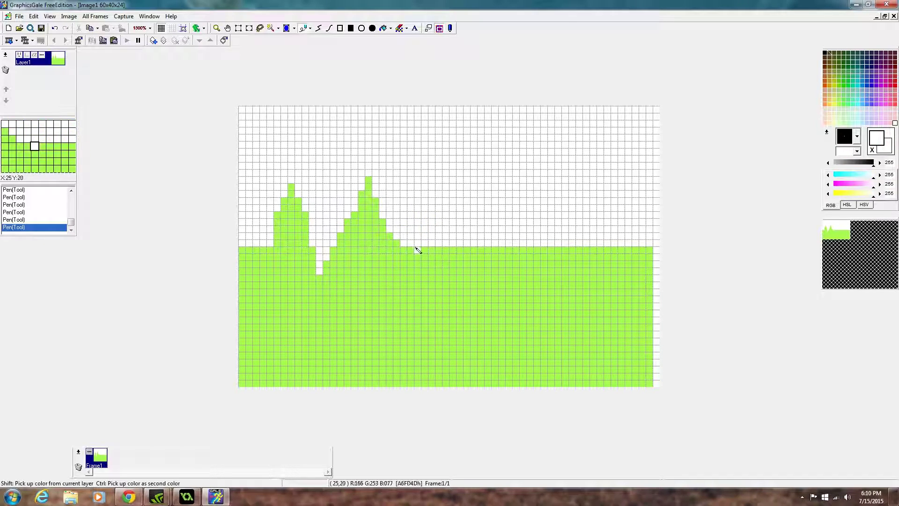
{"action": "left_click_drag", "start_coordinate": [412, 251], "coordinate": [412, 273]}
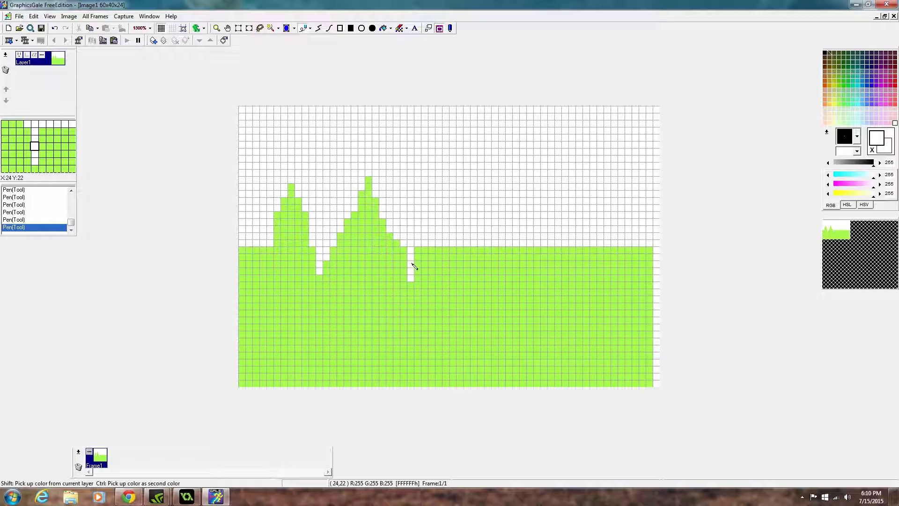
{"action": "left_click_drag", "start_coordinate": [412, 265], "coordinate": [436, 237]}
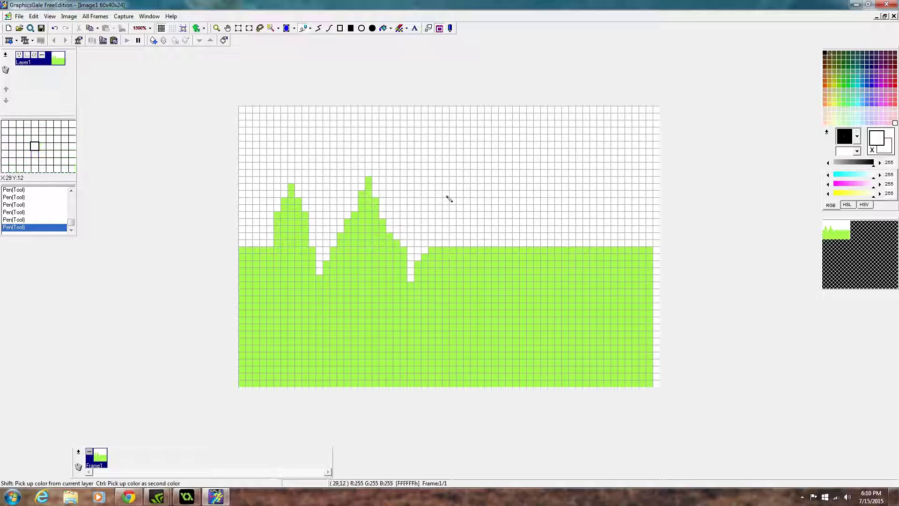
Step: Pick up the green and draw a third peak, about 8 pixels tall, with a steep left side and a stepped right slope
{"action": "left_click", "coordinate": [433, 251]}
{"action": "left_click", "coordinate": [435, 252], "text": "shift"}
{"action": "mouse_move", "coordinate": [438, 250]}
{"action": "left_mouse_down"}
{"action": "mouse_move", "coordinate": [441, 200]}
{"action": "mouse_move", "coordinate": [449, 249]}
{"action": "mouse_move", "coordinate": [455, 229]}
{"action": "mouse_move", "coordinate": [457, 247]}
{"action": "mouse_move", "coordinate": [468, 245]}
{"action": "mouse_move", "coordinate": [459, 224]}
{"action": "left_mouse_up"}
{"action": "left_click", "coordinate": [473, 241]}
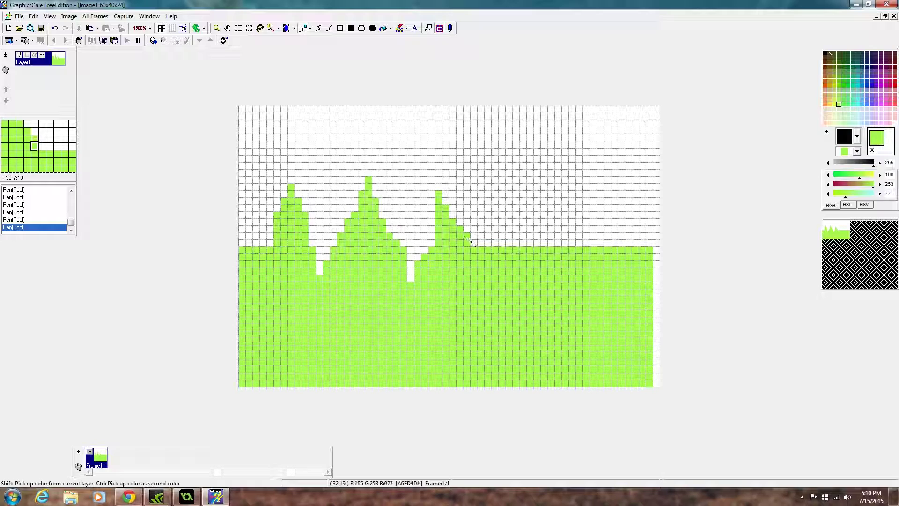
Step: Carve a white notch about 4 pixels deep right of the third peak and touch up its right edge in green
{"action": "left_click", "coordinate": [499, 242], "text": "shift"}
{"action": "left_click_drag", "start_coordinate": [500, 247], "coordinate": [500, 275]}
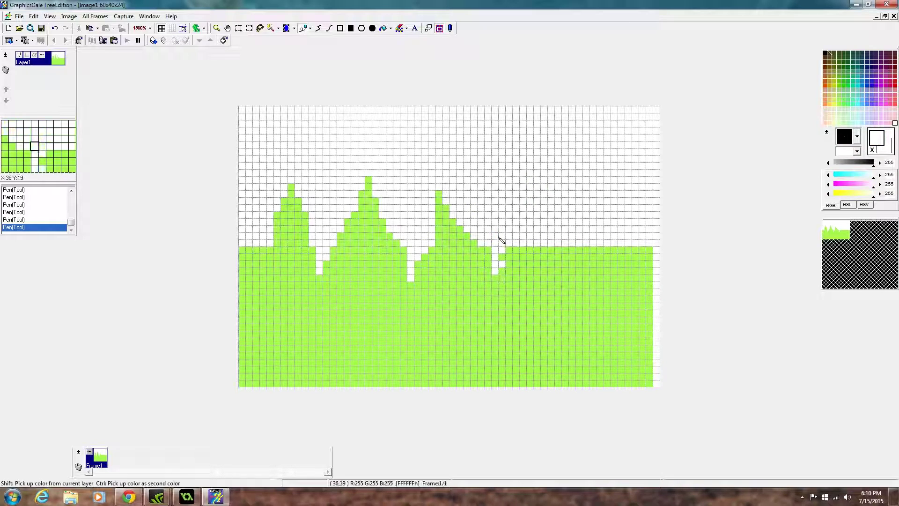
{"action": "left_click", "coordinate": [501, 257]}
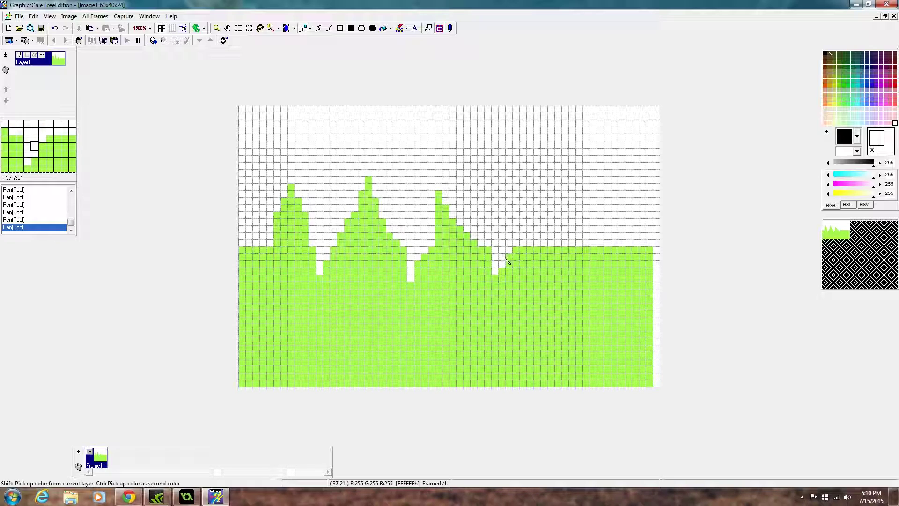
{"action": "left_click", "coordinate": [508, 261], "text": "shift"}
{"action": "left_click", "coordinate": [503, 264]}
{"action": "left_click", "coordinate": [502, 257]}
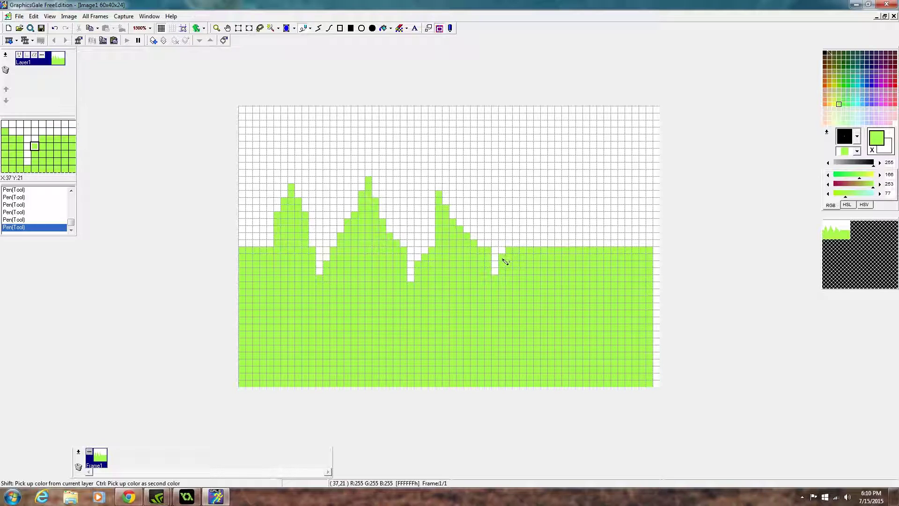
Step: Draw a fourth green peak, about 7 pixels tall, with a stepped right slope, trimming its tip with white
{"action": "left_click", "coordinate": [517, 243]}
{"action": "mouse_move", "coordinate": [517, 243]}
{"action": "left_mouse_down"}
{"action": "mouse_move", "coordinate": [517, 201]}
{"action": "mouse_move", "coordinate": [523, 244]}
{"action": "left_mouse_up"}
{"action": "left_click", "coordinate": [535, 217], "text": "shift"}
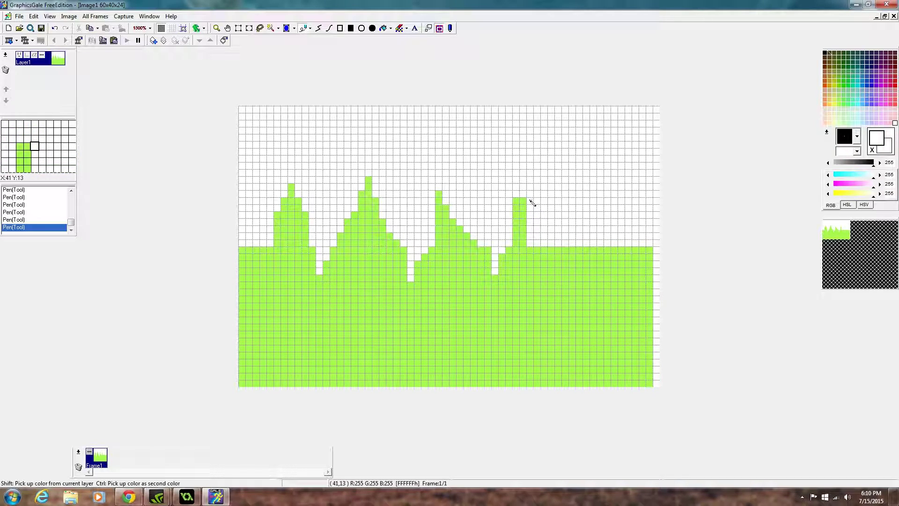
{"action": "left_click", "coordinate": [520, 229], "text": "shift"}
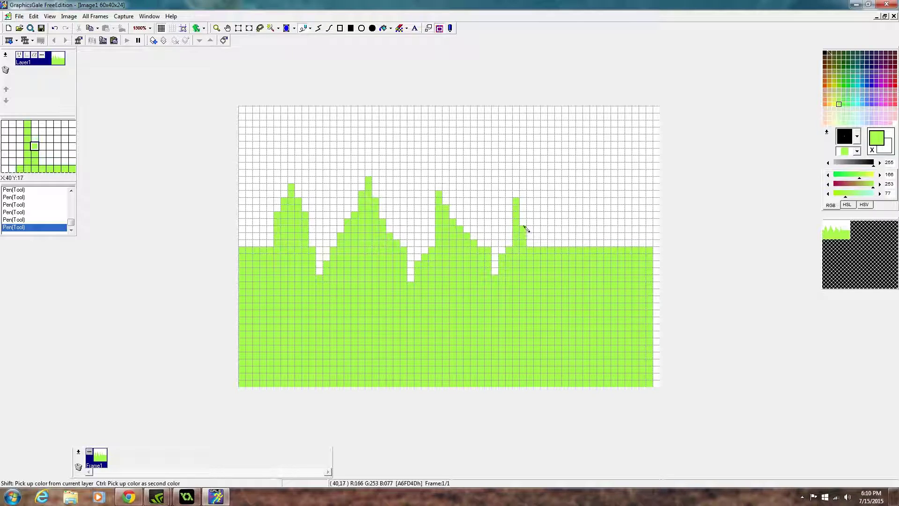
{"action": "left_click", "coordinate": [530, 229]}
{"action": "left_click", "coordinate": [530, 238]}
{"action": "left_click", "coordinate": [538, 237]}
{"action": "left_click", "coordinate": [542, 242]}
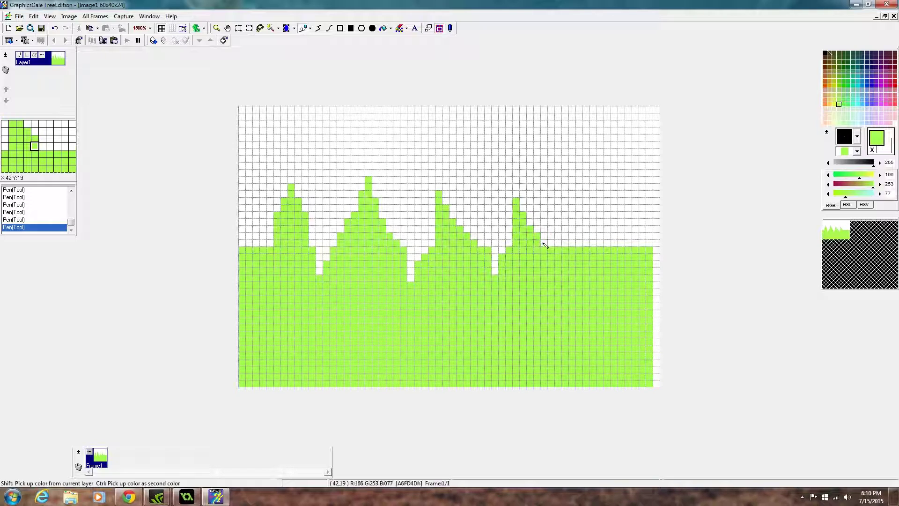
Step: Carve white notches about 7 pixels deep right of the fourth peak and 4 pixels deep left of the first peak
{"action": "left_click", "coordinate": [562, 217], "text": "shift"}
{"action": "left_click_drag", "start_coordinate": [558, 249], "coordinate": [558, 264]}
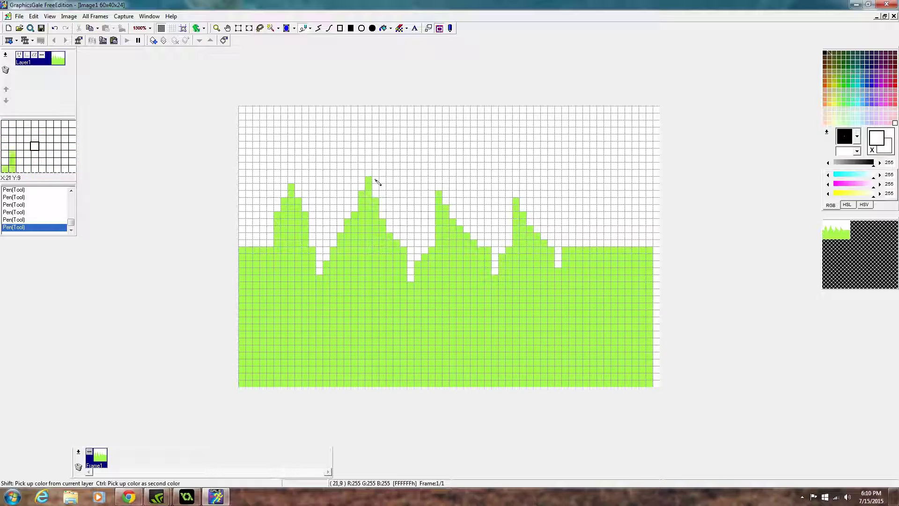
{"action": "left_click_drag", "start_coordinate": [256, 249], "coordinate": [257, 271]}
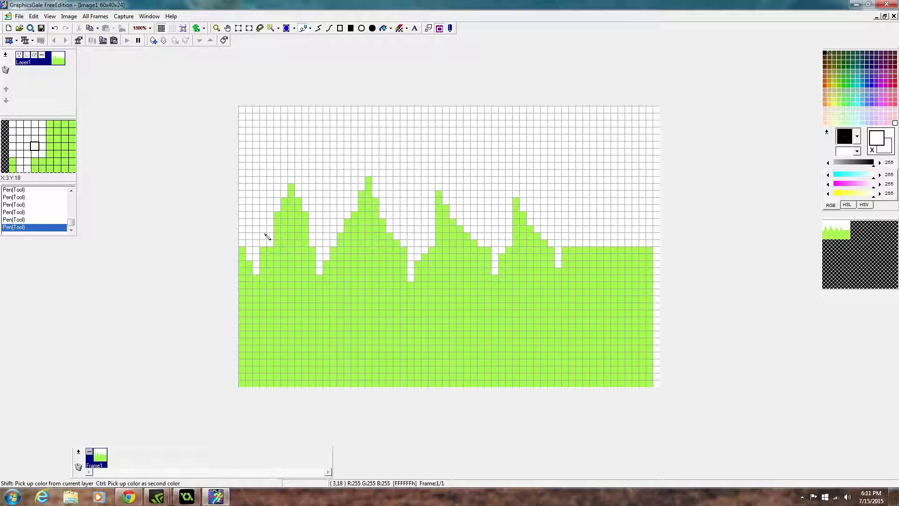
{"action": "left_click_drag", "start_coordinate": [558, 271], "coordinate": [558, 294]}
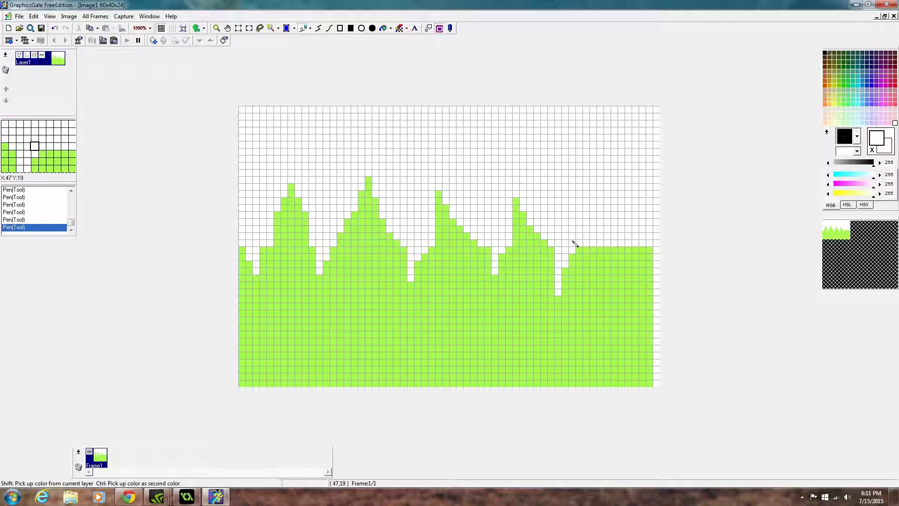
Step: Draw a small fifth green peak, about 3 pixels tall, with stepped slopes near the right end of the green area
{"action": "mouse_move", "coordinate": [573, 257]}
{"action": "left_mouse_down"}
{"action": "mouse_move", "coordinate": [582, 235]}
{"action": "mouse_move", "coordinate": [589, 254]}
{"action": "mouse_move", "coordinate": [586, 245]}
{"action": "mouse_move", "coordinate": [596, 229]}
{"action": "left_mouse_up"}
{"action": "left_click", "coordinate": [590, 256], "text": "ctrl"}
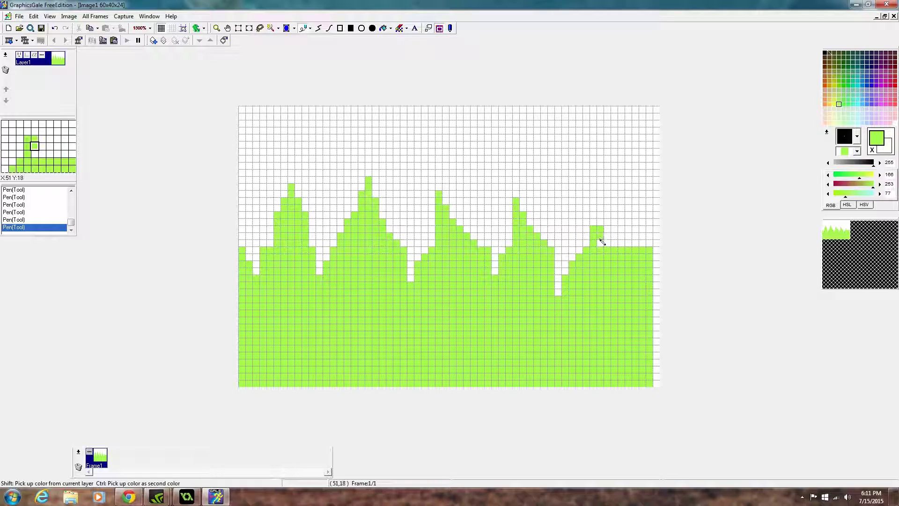
{"action": "left_click", "coordinate": [607, 242]}
{"action": "left_click", "coordinate": [622, 242]}
Step: Carve a shallow white dip about 2 pixels deep to the right of the fifth peak
{"action": "left_click", "coordinate": [628, 244], "text": "ctrl"}
{"action": "left_click", "coordinate": [624, 253]}
{"action": "left_click", "coordinate": [632, 253]}
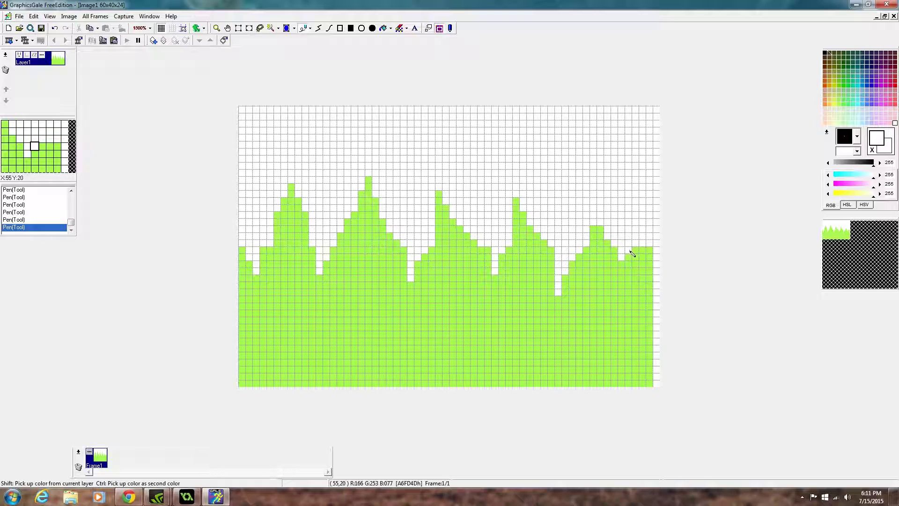
{"action": "left_click_drag", "start_coordinate": [635, 250], "coordinate": [643, 250]}
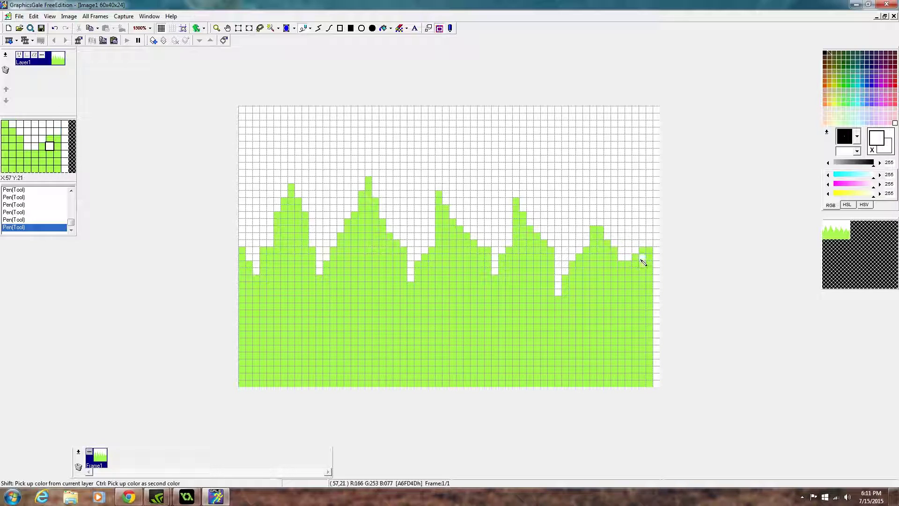
Step: Fill the remaining white column at the right edge of the green area, repairing the stray white pixel beside it
{"action": "left_click", "coordinate": [651, 251], "text": "ctrl"}
{"action": "left_click", "coordinate": [656, 251]}
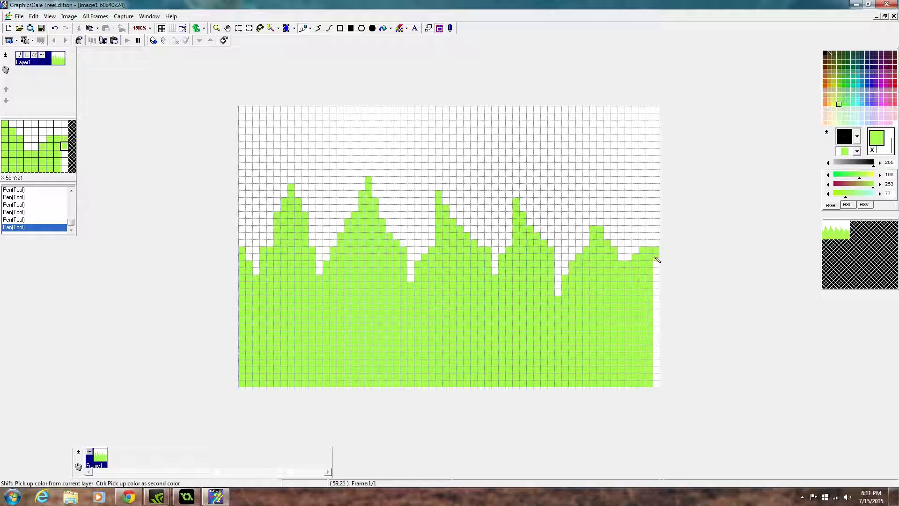
{"action": "left_click_drag", "start_coordinate": [655, 360], "coordinate": [657, 384]}
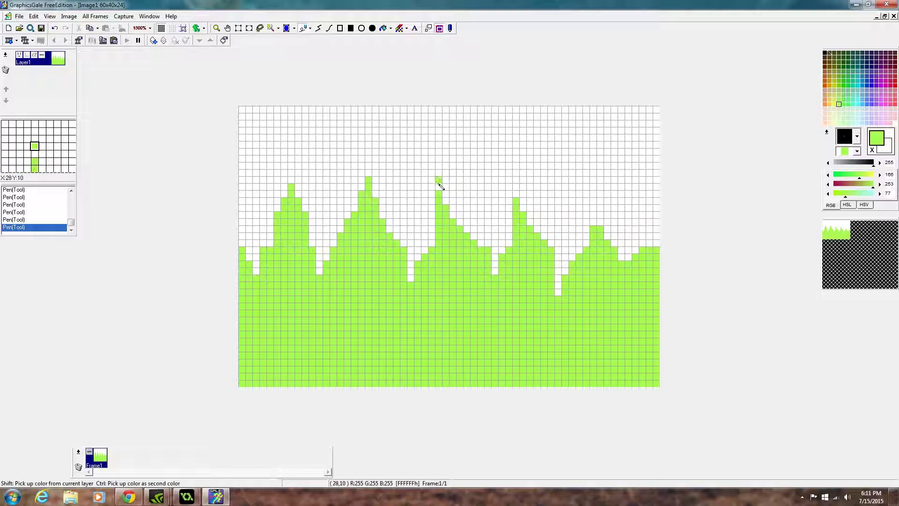
Step: Sharpen the tips of the third and fifth peaks and deepen the notch right of the fifth peak by about 3 pixels
{"action": "left_click_drag", "start_coordinate": [439, 187], "coordinate": [439, 179]}
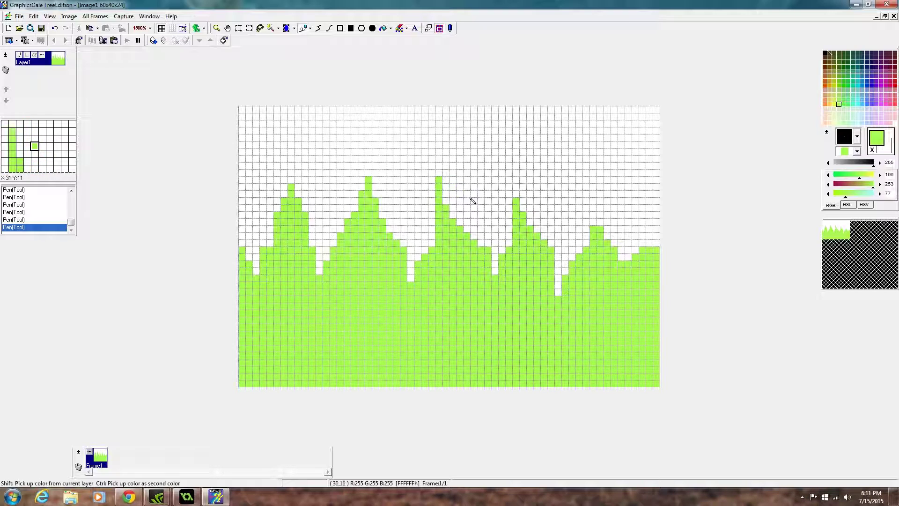
{"action": "right_click", "coordinate": [628, 255]}
{"action": "left_click_drag", "start_coordinate": [627, 257], "coordinate": [628, 280]}
{"action": "right_click", "coordinate": [618, 279]}
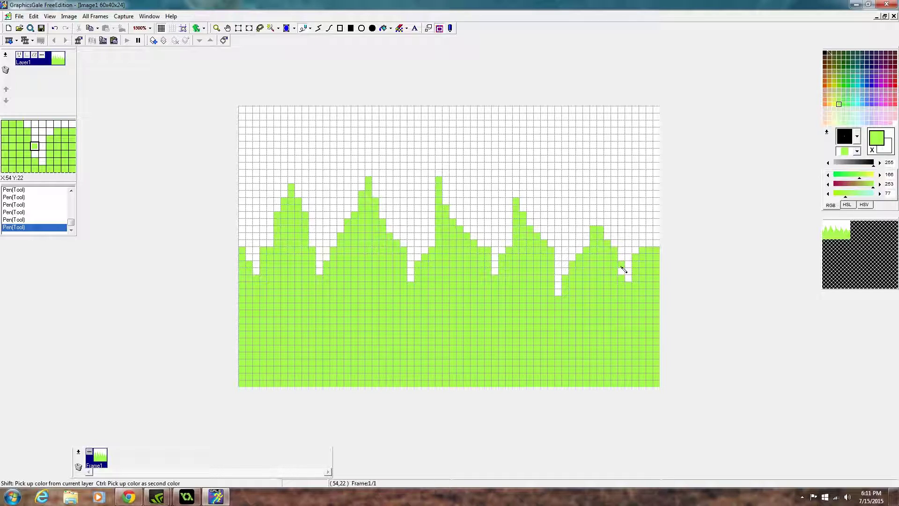
{"action": "left_click_drag", "start_coordinate": [600, 223], "coordinate": [601, 217]}
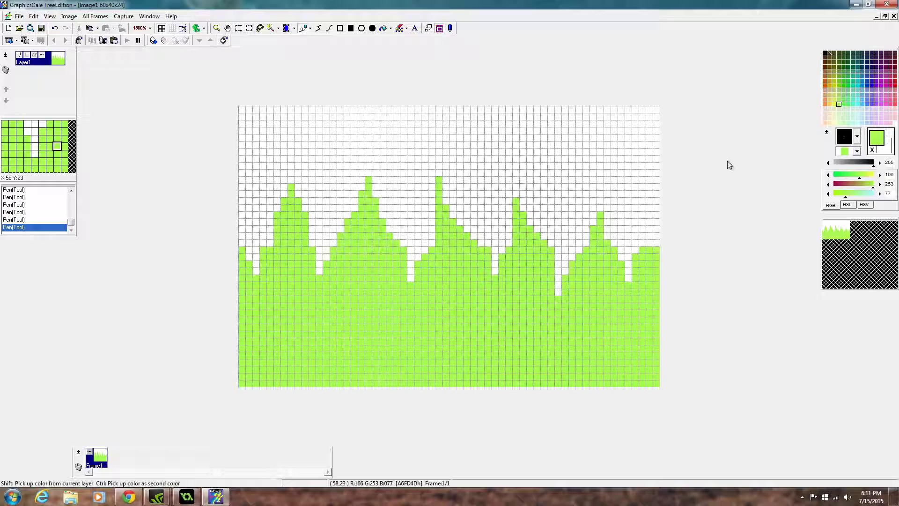
Step: Select the hills across the full canvas width and move them down 5 pixels
{"action": "left_click", "coordinate": [238, 29]}
{"action": "left_click_drag", "start_coordinate": [239, 388], "coordinate": [703, 166]}
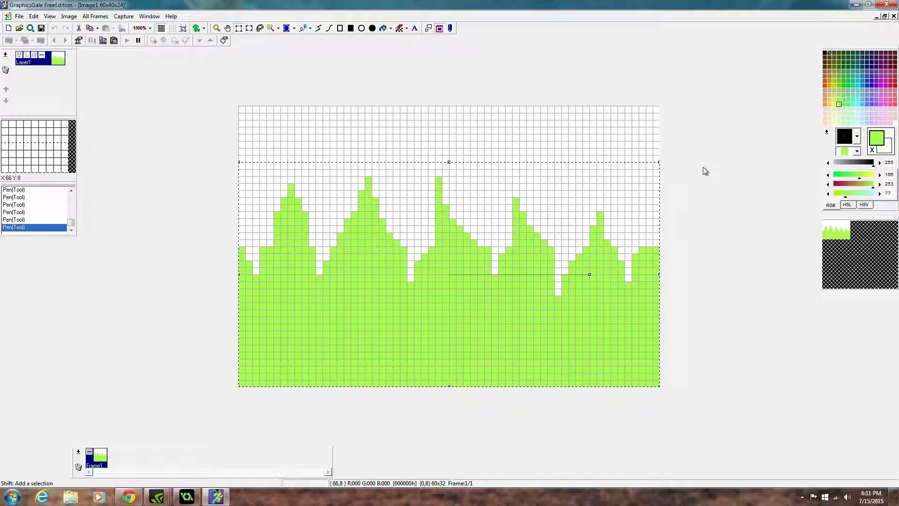
{"action": "key", "text": "Down"}
{"action": "key", "text": "Down"}
{"action": "key", "text": "Down"}
{"action": "key", "text": "Down"}
{"action": "key", "text": "Down"}
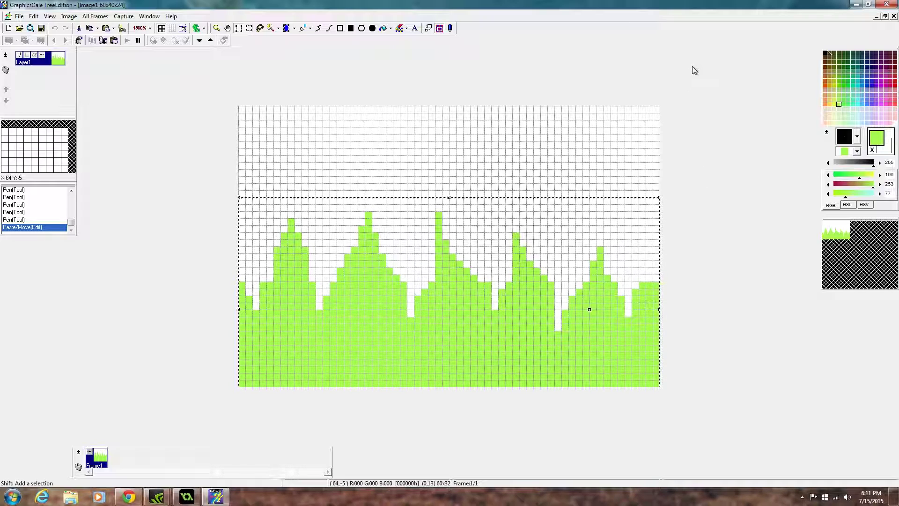
Step: Extend the fifth peak's tip upward by one pixel with the Pen tool in the hills' own green
{"action": "left_click", "coordinate": [302, 28]}
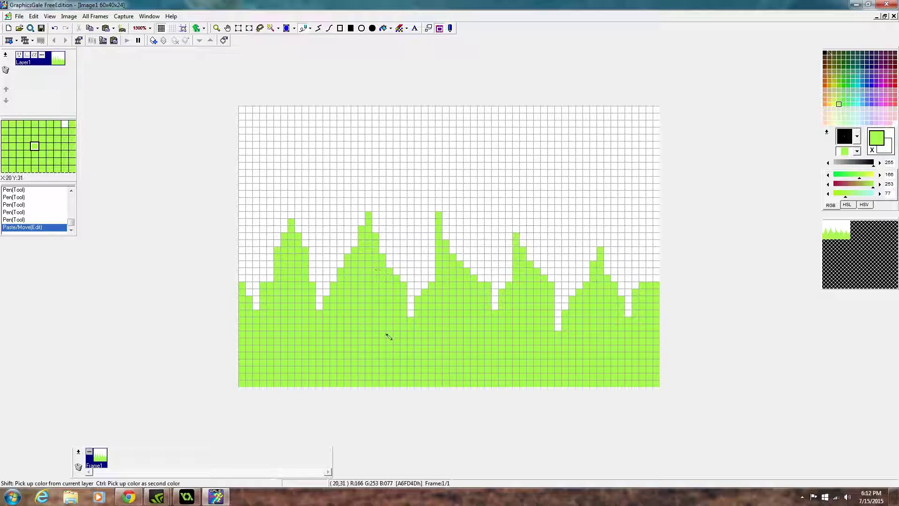
{"action": "left_click", "coordinate": [418, 261], "text": "ctrl"}
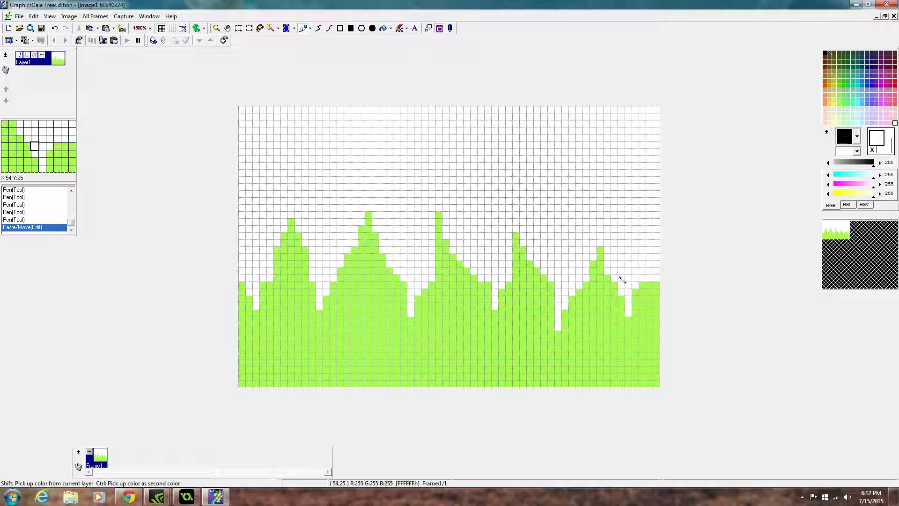
{"action": "left_click", "coordinate": [598, 255], "text": "ctrl"}
{"action": "left_click", "coordinate": [601, 244]}
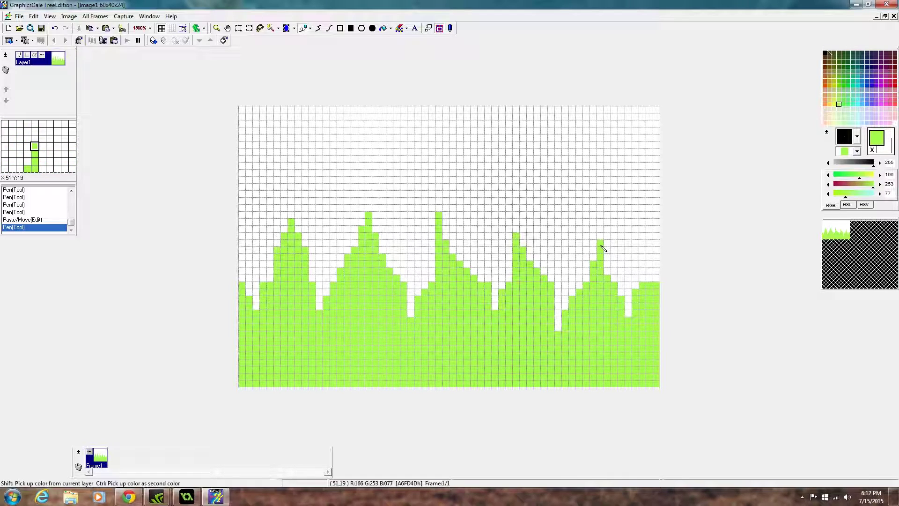
Step: Flood-fill the hills with a more muted green, hex A5DA70
{"action": "left_click", "coordinate": [839, 95]}
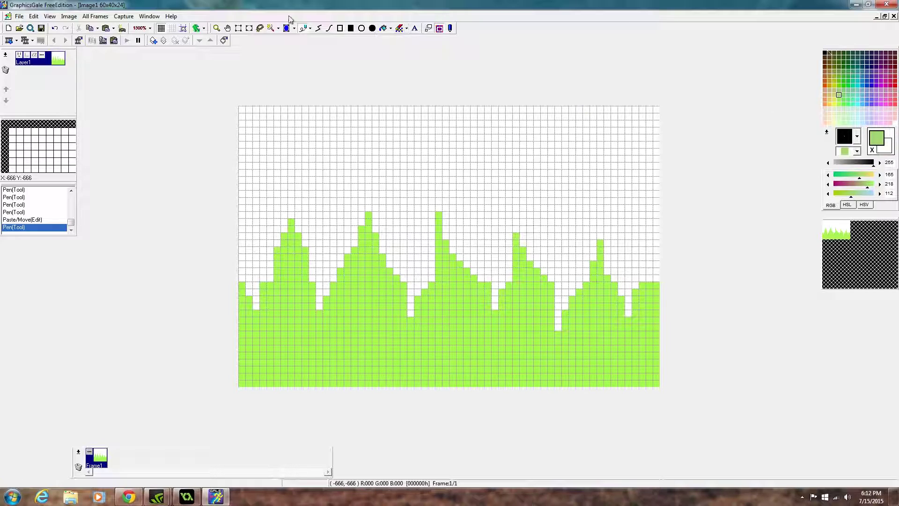
{"action": "left_click", "coordinate": [382, 29]}
{"action": "left_click", "coordinate": [353, 323]}
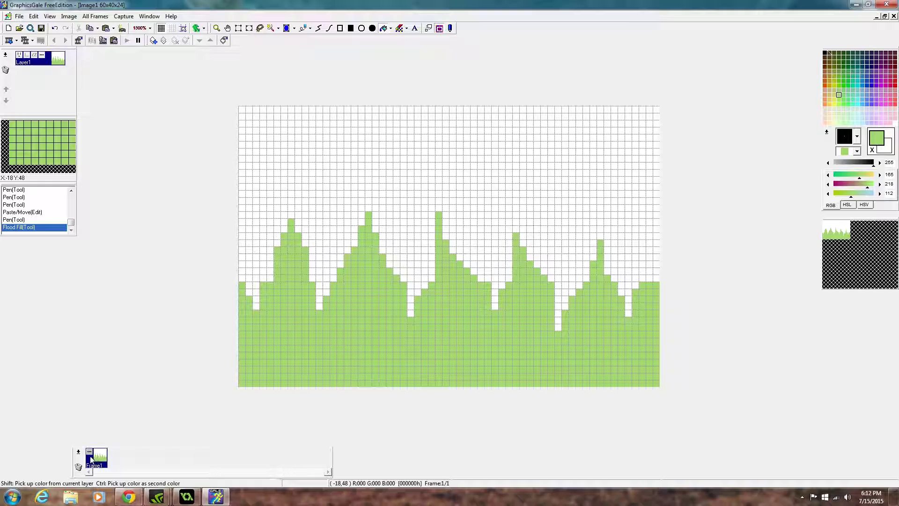
Step: Duplicate the hills frame as Frame3 and flood-fill the copy's hills with a brighter green, hex A5EC5E
{"action": "right_click", "coordinate": [80, 455]}
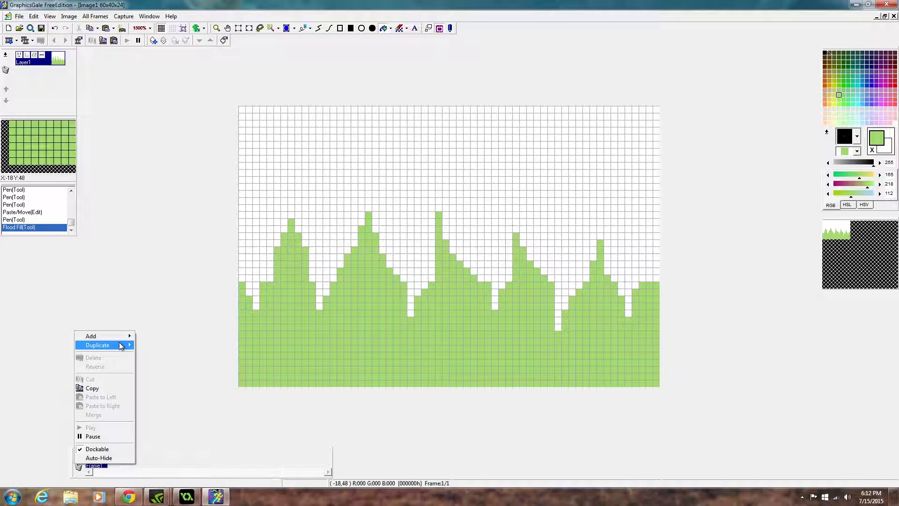
{"action": "mouse_move", "coordinate": [121, 345]}
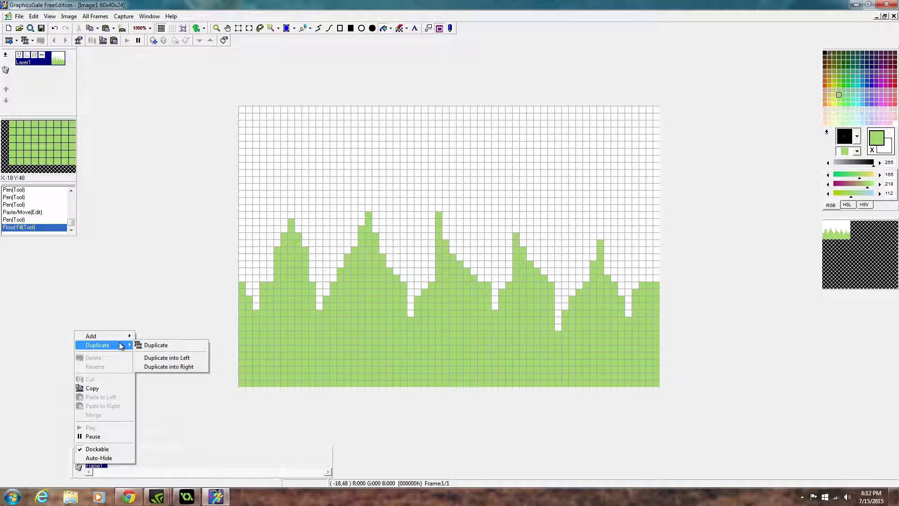
{"action": "left_click", "coordinate": [152, 346]}
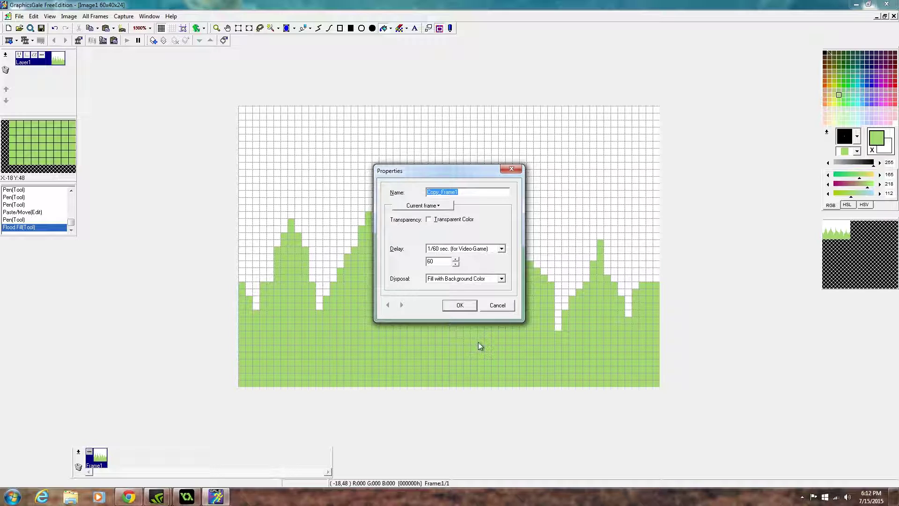
{"action": "type", "text": "Frame3"}
{"action": "left_click", "coordinate": [464, 305]}
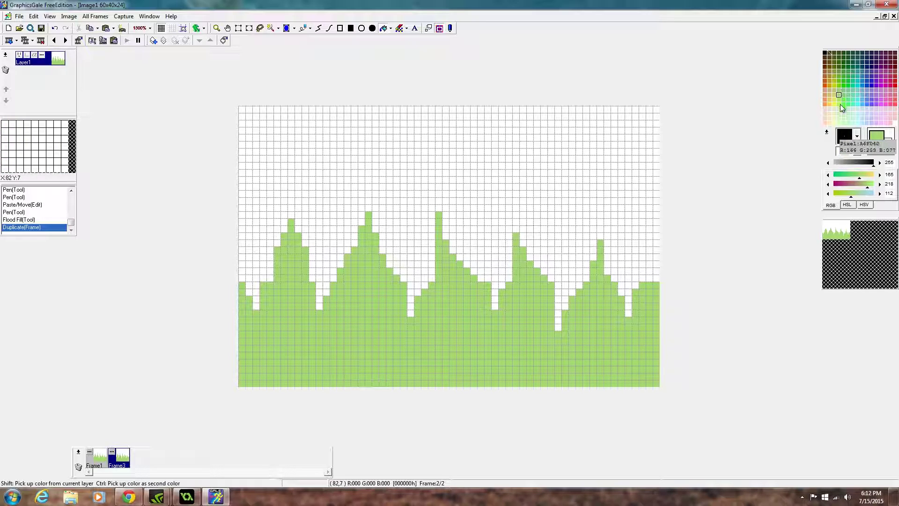
{"action": "left_click", "coordinate": [841, 100]}
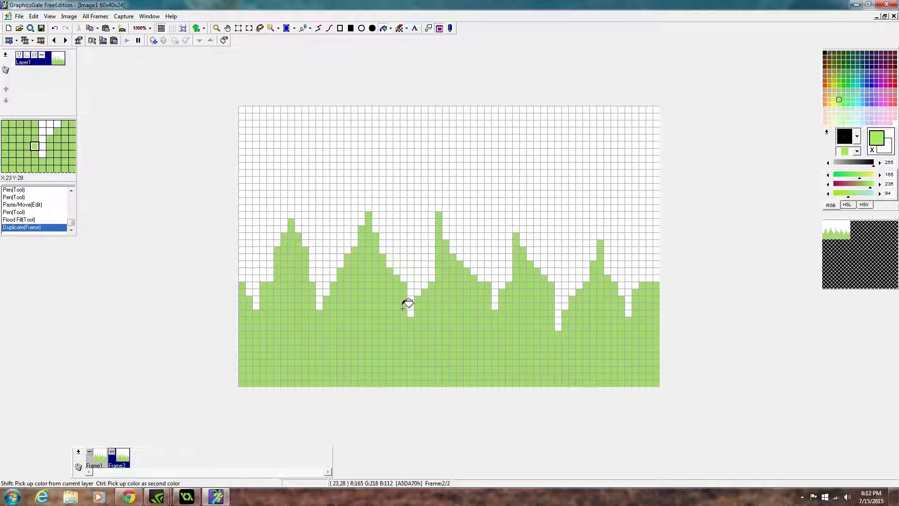
{"action": "left_click", "coordinate": [454, 316]}
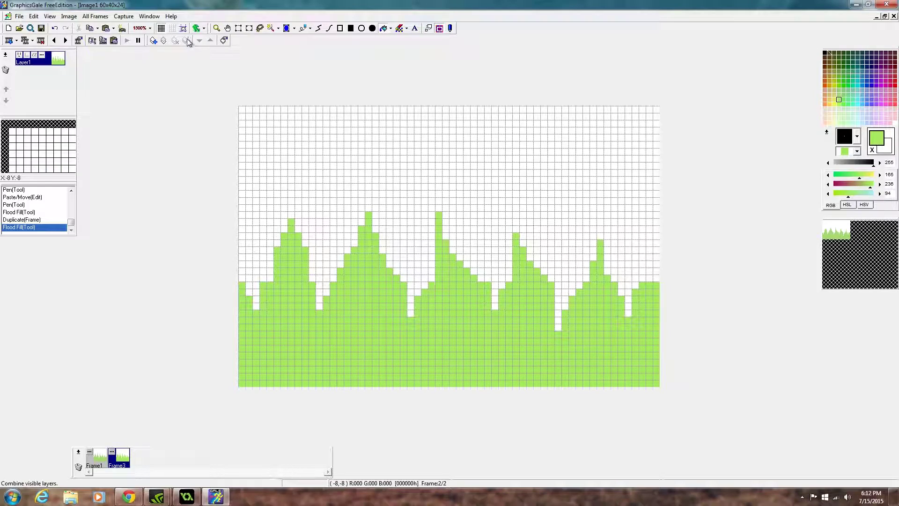
Step: Select Frame3's hills across the full canvas width and move them up 6 pixels
{"action": "left_click", "coordinate": [239, 29]}
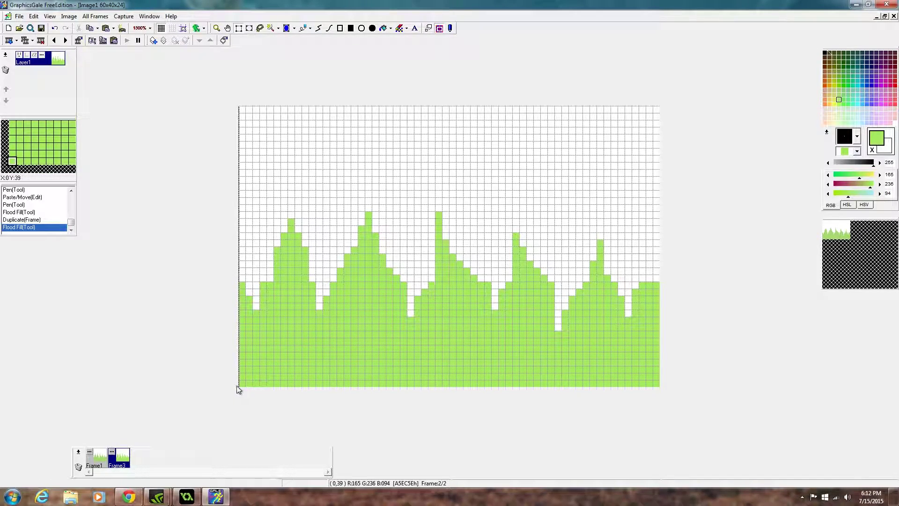
{"action": "left_click_drag", "start_coordinate": [240, 386], "coordinate": [711, 199]}
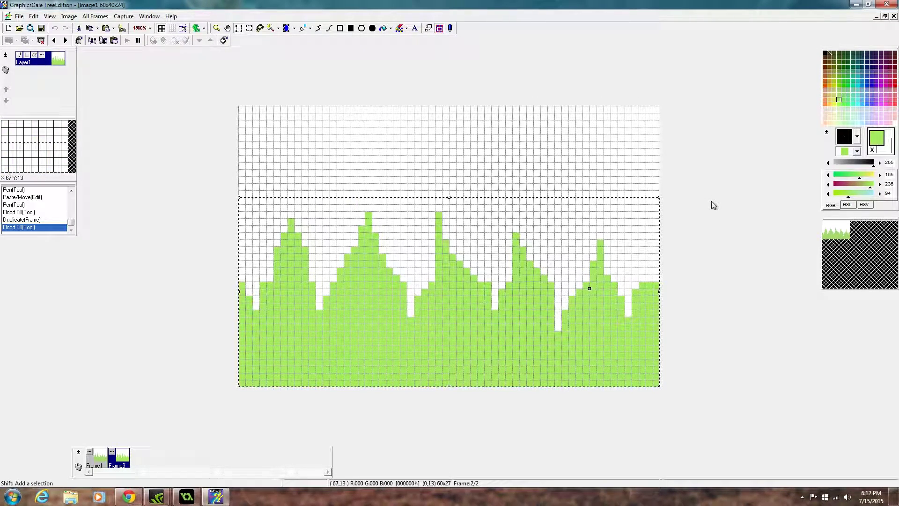
{"action": "key", "text": "Up"}
{"action": "key", "text": "Up"}
{"action": "key", "text": "Up"}
{"action": "key", "text": "Up"}
{"action": "key", "text": "Up"}
{"action": "key", "text": "Up"}
{"action": "key", "text": "Down"}
{"action": "key", "text": "Up"}
{"action": "key", "text": "Return"}
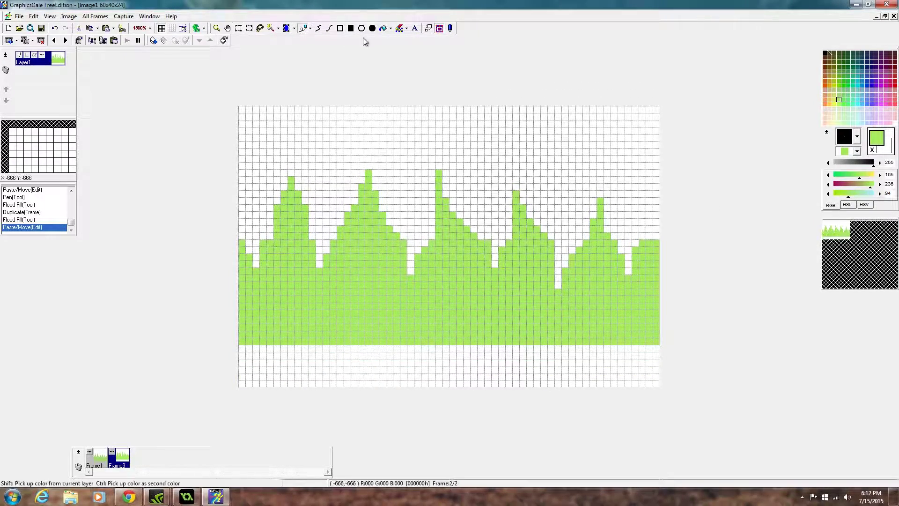
Step: Fill the white strip below Frame3's raised hills with a filled rectangle in the same green
{"action": "left_click", "coordinate": [351, 28]}
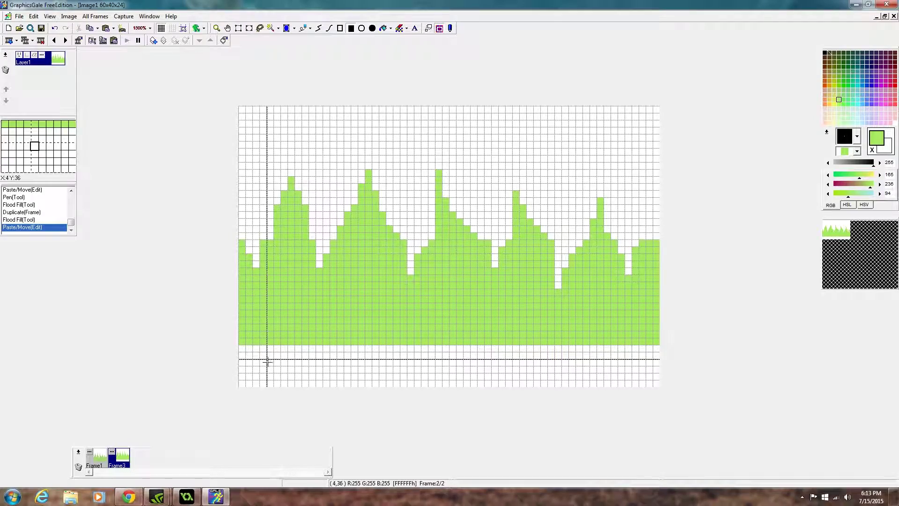
{"action": "left_click_drag", "start_coordinate": [241, 377], "coordinate": [664, 347]}
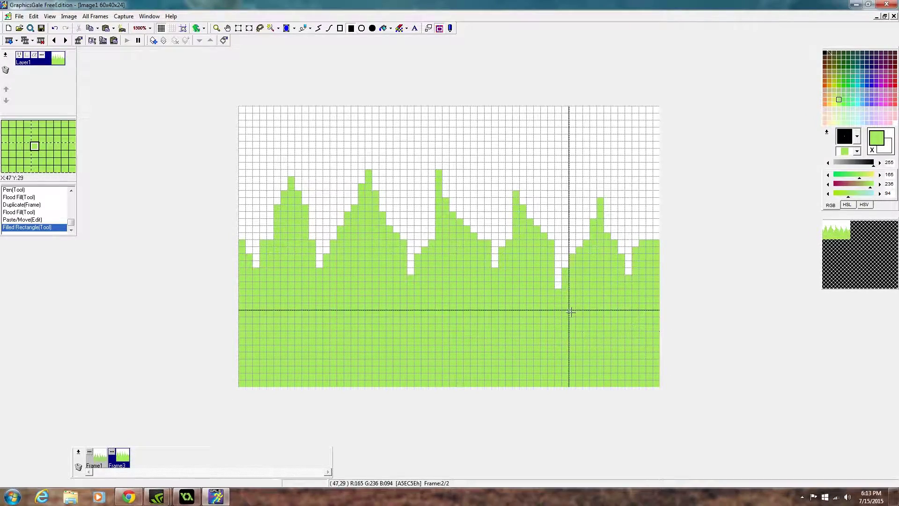
Step: Thicken the left side of Frame3's third peak with green pen pixels to form a stepped slope
{"action": "left_click", "coordinate": [302, 29]}
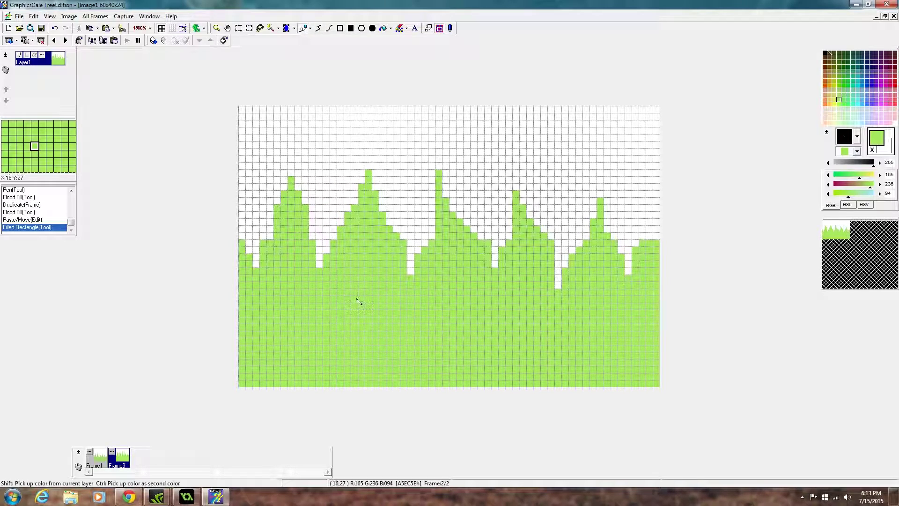
{"action": "left_click", "coordinate": [106, 459]}
{"action": "left_click", "coordinate": [123, 457]}
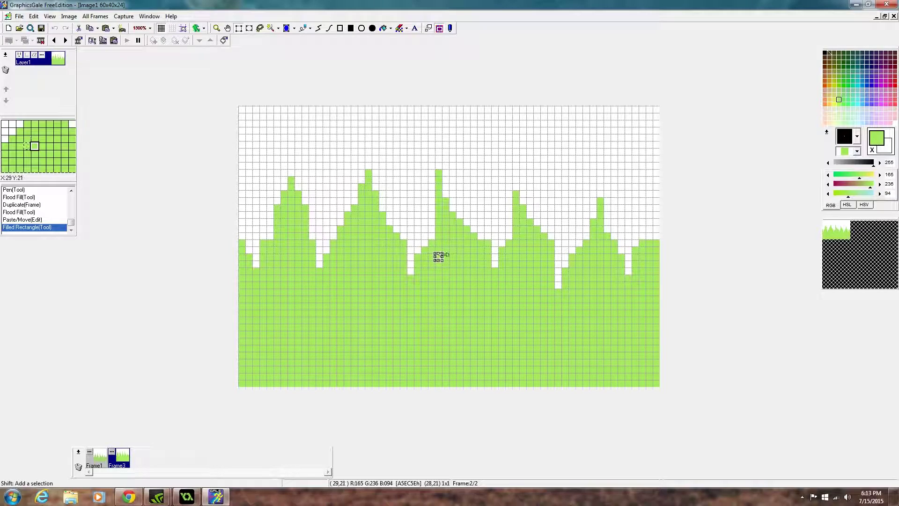
{"action": "left_click", "coordinate": [441, 217]}
{"action": "left_click", "coordinate": [430, 231]}
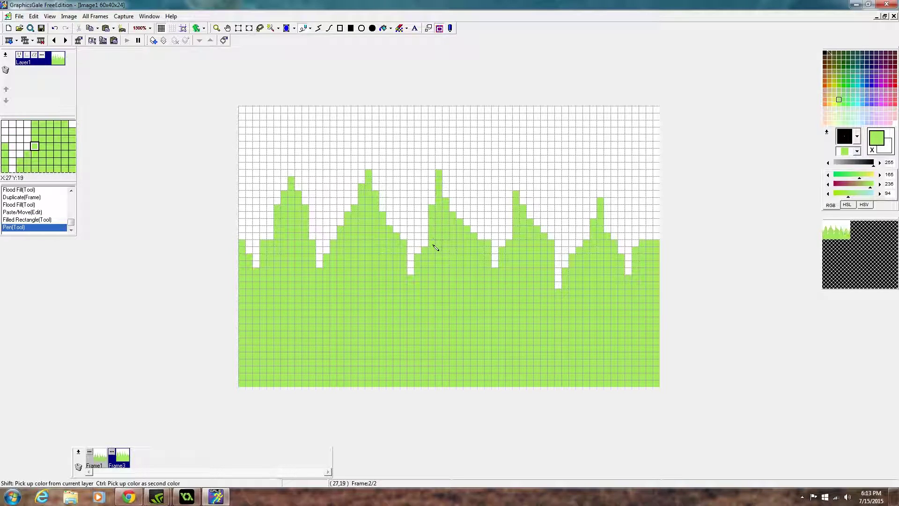
{"action": "left_click", "coordinate": [412, 254]}
Step: Extend the notches on both sides of the second peak downward as jagged white cracks, about 6 to 7 pixels deeper
{"action": "left_click", "coordinate": [412, 260], "text": "shift"}
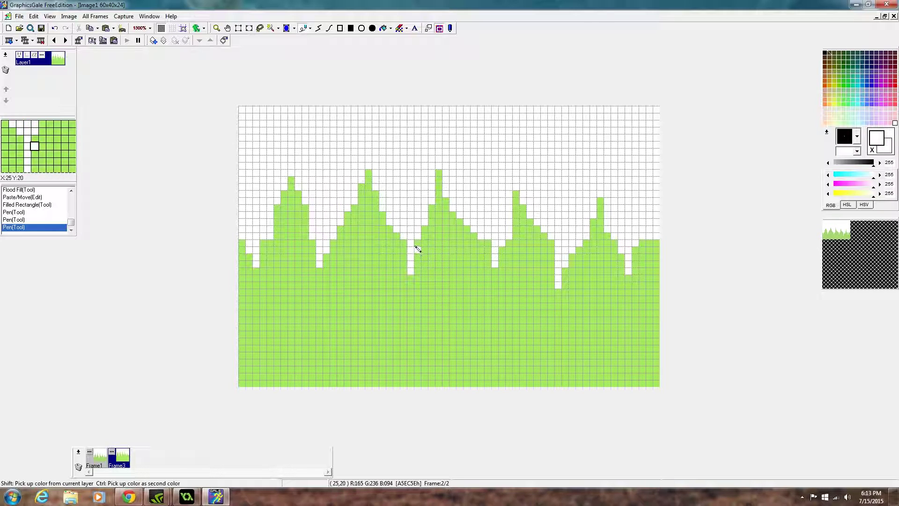
{"action": "left_click_drag", "start_coordinate": [409, 263], "coordinate": [404, 272]}
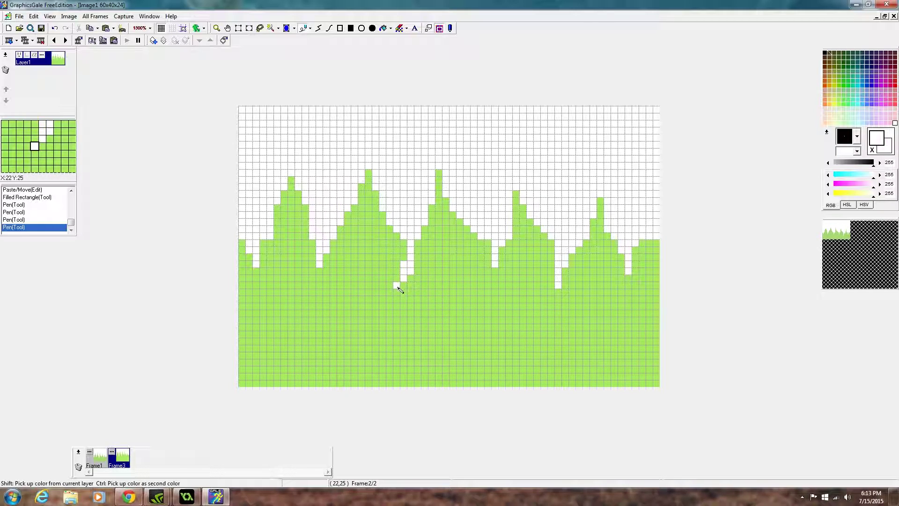
{"action": "left_click", "coordinate": [399, 312]}
{"action": "left_click", "coordinate": [404, 284]}
{"action": "left_click_drag", "start_coordinate": [318, 277], "coordinate": [313, 289]}
{"action": "left_click", "coordinate": [306, 313]}
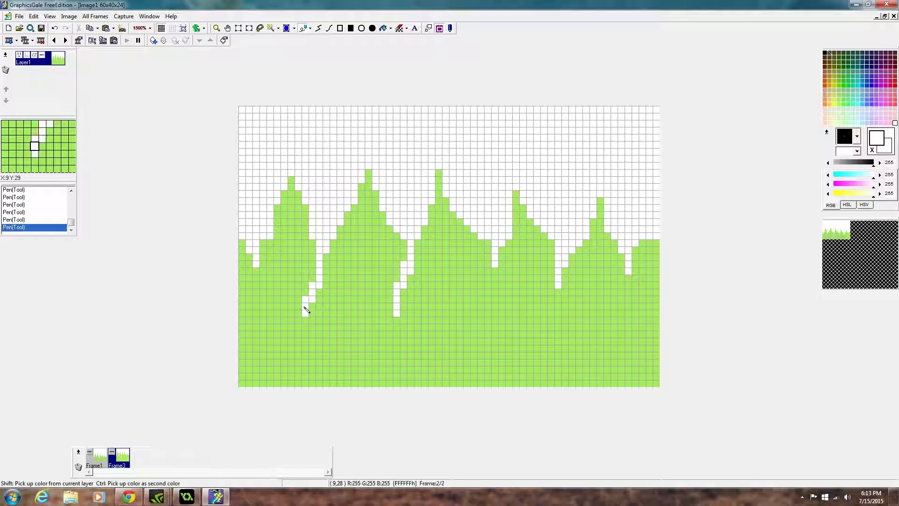
Step: Extend the notches on both sides of the fourth peak into jagged white cracks, about 7 and 4 pixels deeper
{"action": "right_click", "coordinate": [349, 242]}
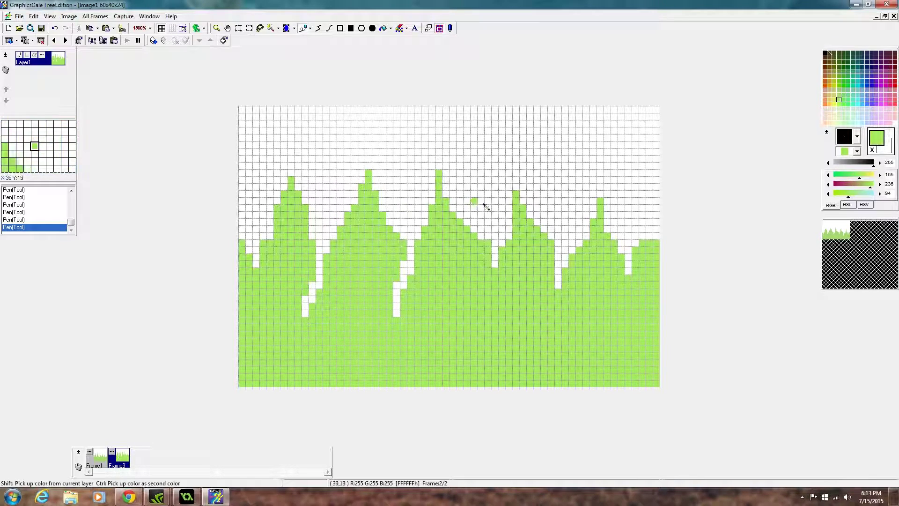
{"action": "right_click", "coordinate": [488, 235]}
{"action": "left_click_drag", "start_coordinate": [490, 265], "coordinate": [504, 313]}
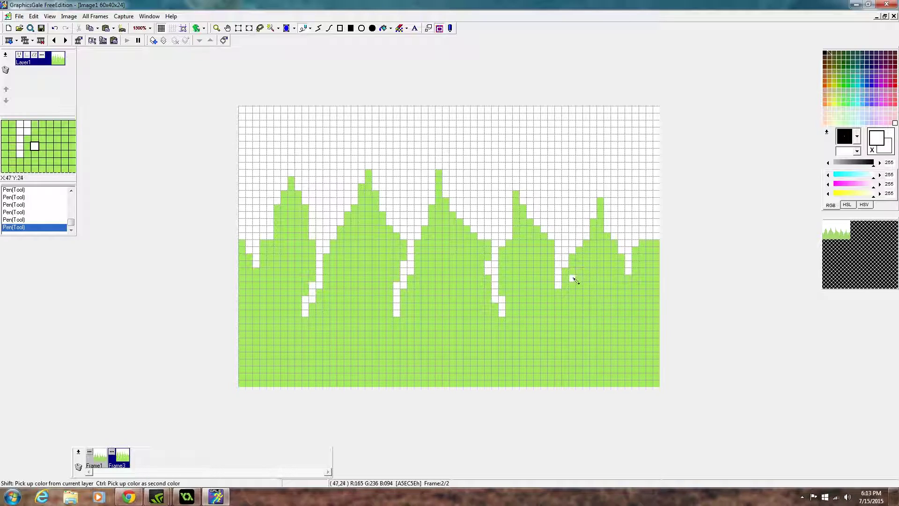
{"action": "left_click_drag", "start_coordinate": [560, 283], "coordinate": [568, 304]}
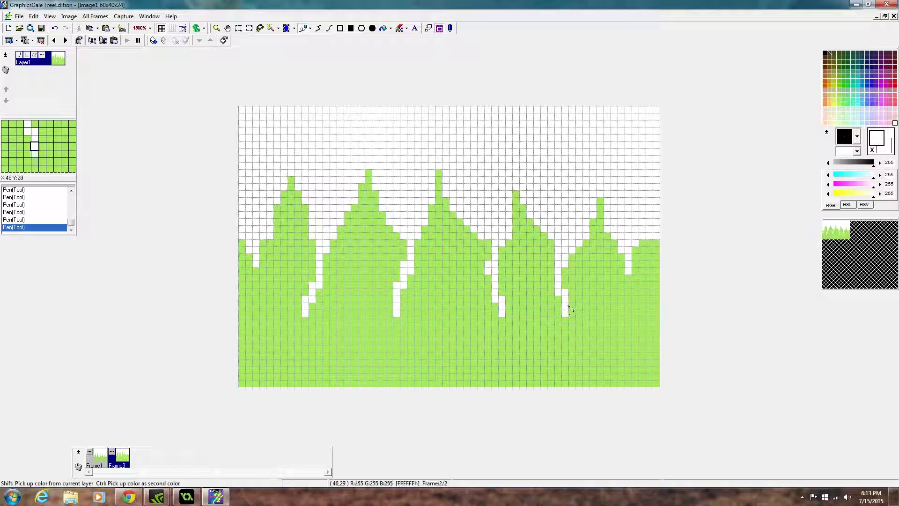
Step: Extend the notch right of the fifth peak about 6 pixels down as a white crack that steps right at its end
{"action": "left_click_drag", "start_coordinate": [630, 276], "coordinate": [631, 289]}
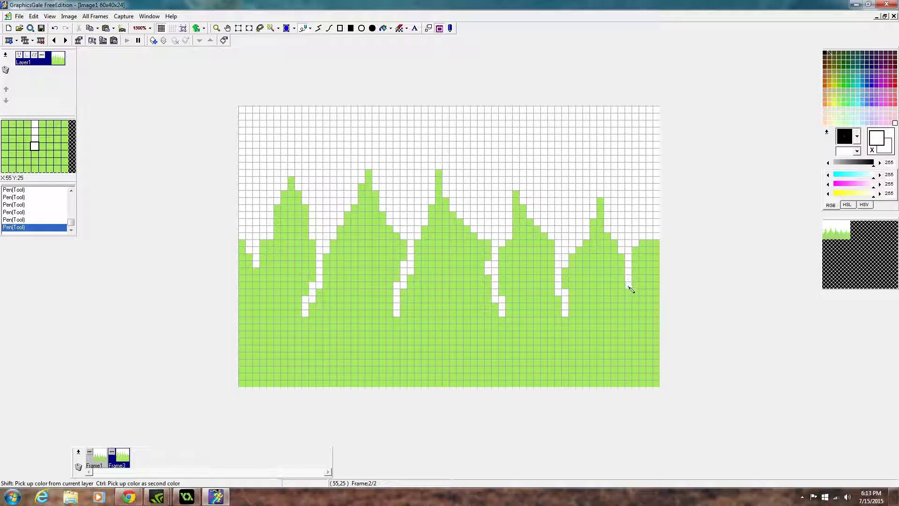
{"action": "left_click", "coordinate": [635, 314]}
{"action": "left_click", "coordinate": [614, 298], "text": "ctrl"}
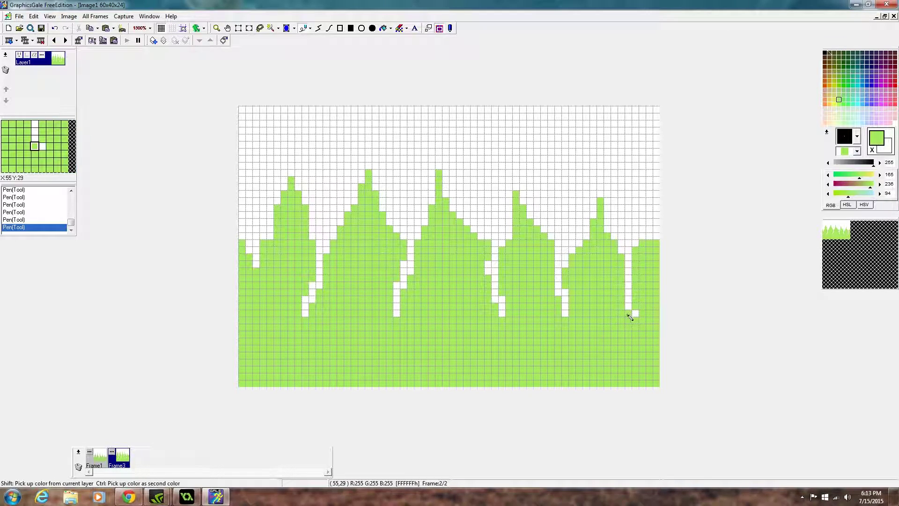
{"action": "left_click", "coordinate": [628, 305], "text": "ctrl"}
{"action": "left_click", "coordinate": [636, 306]}
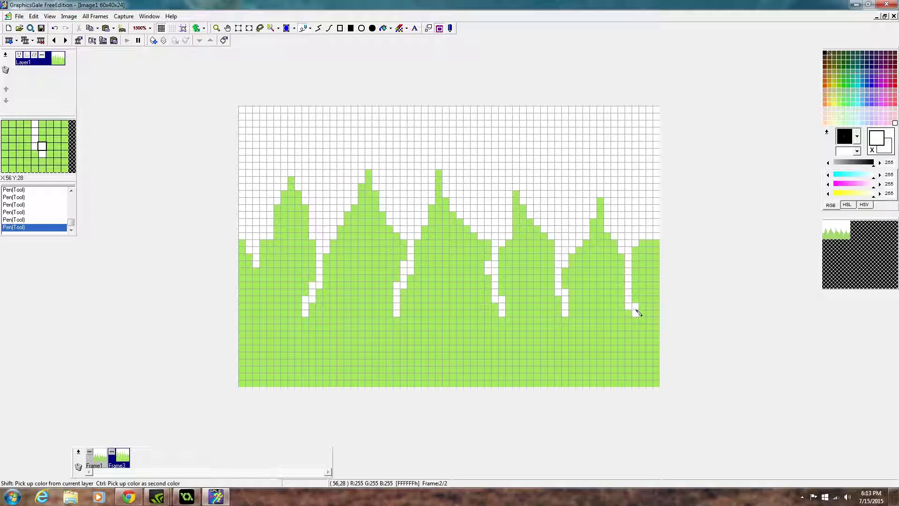
{"action": "left_click", "coordinate": [642, 334]}
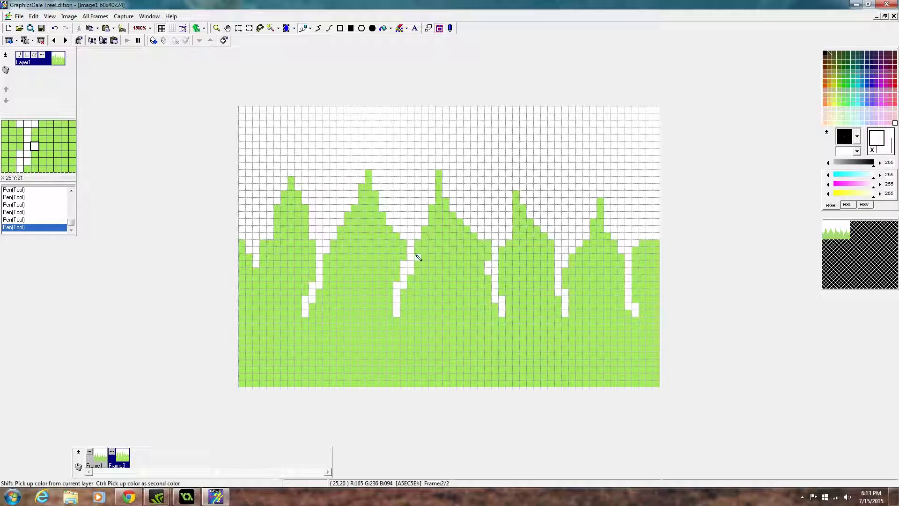
Step: Raise Frame3's second peak by 3 pixels into a spike stepping right, and thicken its right slope in the hills' green
{"action": "left_click", "coordinate": [374, 208], "text": "ctrl"}
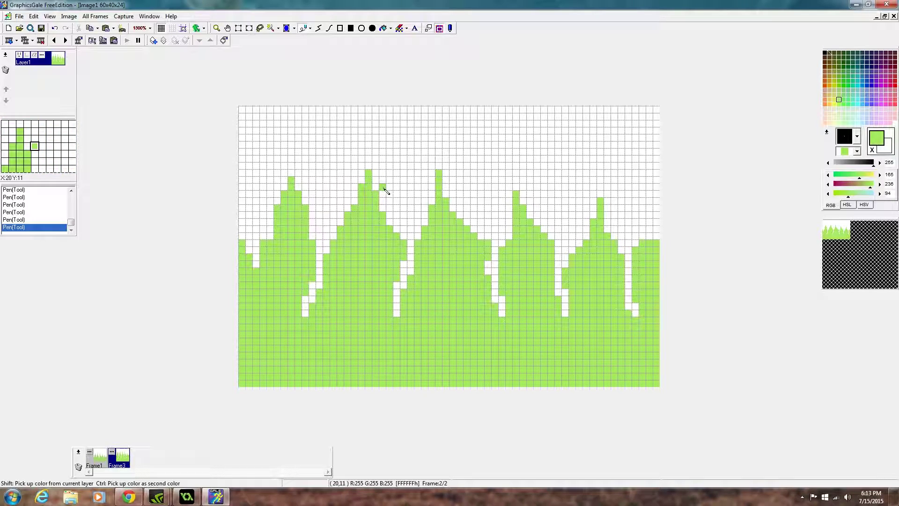
{"action": "right_click", "coordinate": [368, 159]}
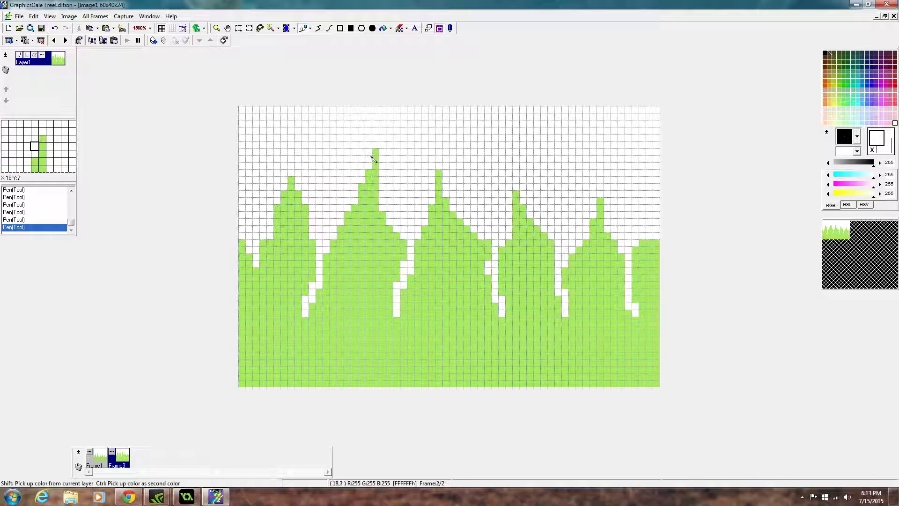
{"action": "right_click", "coordinate": [380, 189]}
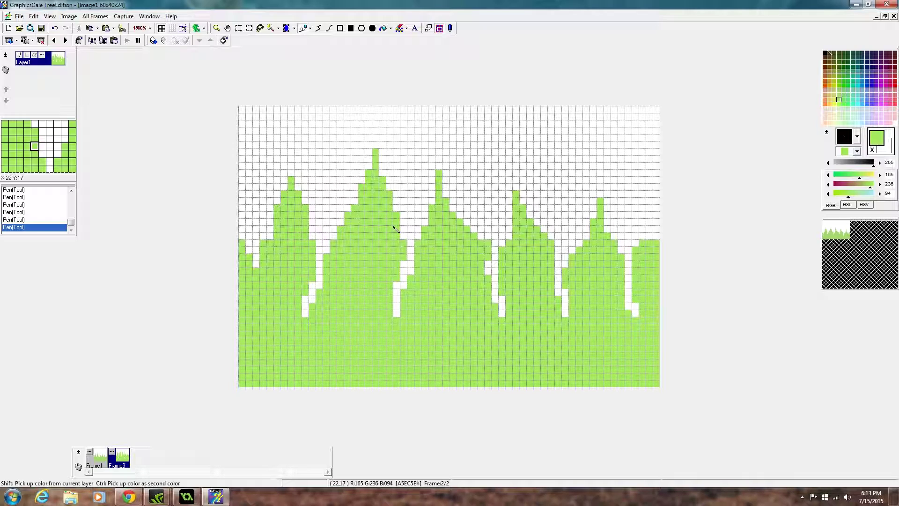
Step: Reshape the crack between the second and third peaks, filling its lower end green and redrawing it in white as steps toward the right
{"action": "left_click_drag", "start_coordinate": [397, 292], "coordinate": [397, 315]}
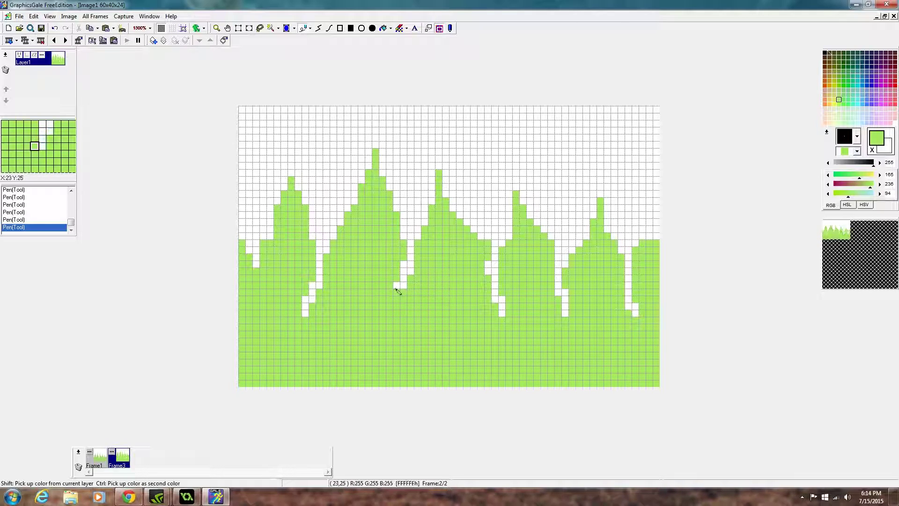
{"action": "right_click", "coordinate": [411, 270]}
{"action": "left_click_drag", "start_coordinate": [419, 287], "coordinate": [426, 306]}
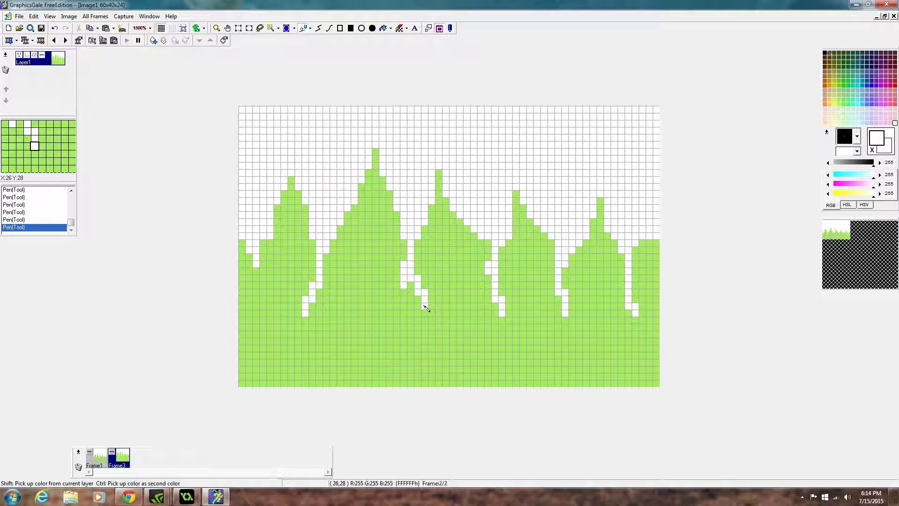
{"action": "left_click_drag", "start_coordinate": [408, 271], "coordinate": [407, 245]}
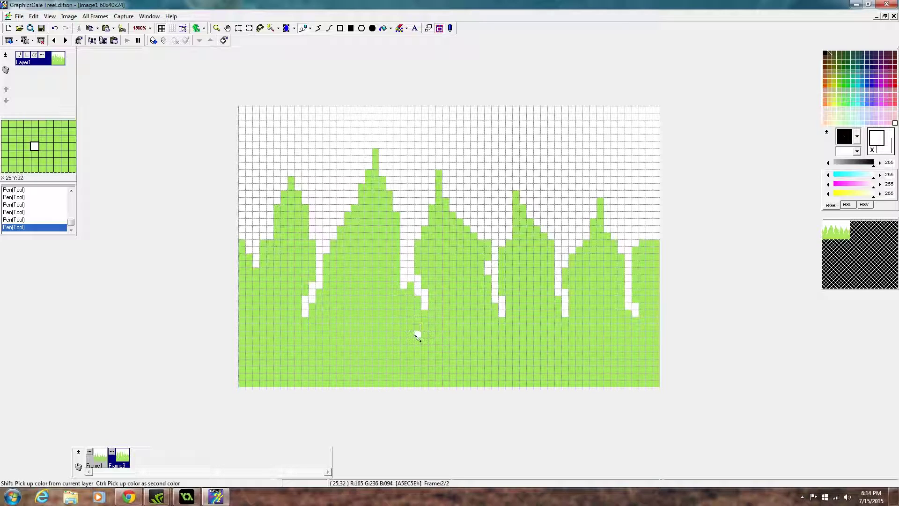
Step: Compare Frame1 with Frame3, and try overlaying a copy of Frame1's hills on Frame3, placed 3 pixels lower
{"action": "left_click", "coordinate": [104, 459]}
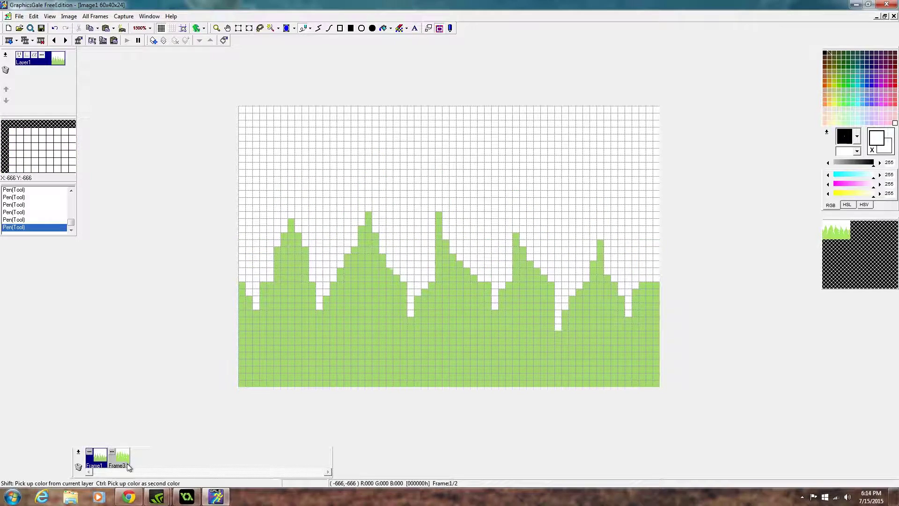
{"action": "left_click", "coordinate": [127, 464]}
{"action": "left_click", "coordinate": [104, 464]}
{"action": "left_click", "coordinate": [119, 461]}
{"action": "left_click", "coordinate": [101, 461]}
{"action": "left_click", "coordinate": [238, 28]}
{"action": "left_click_drag", "start_coordinate": [249, 100], "coordinate": [637, 203]}
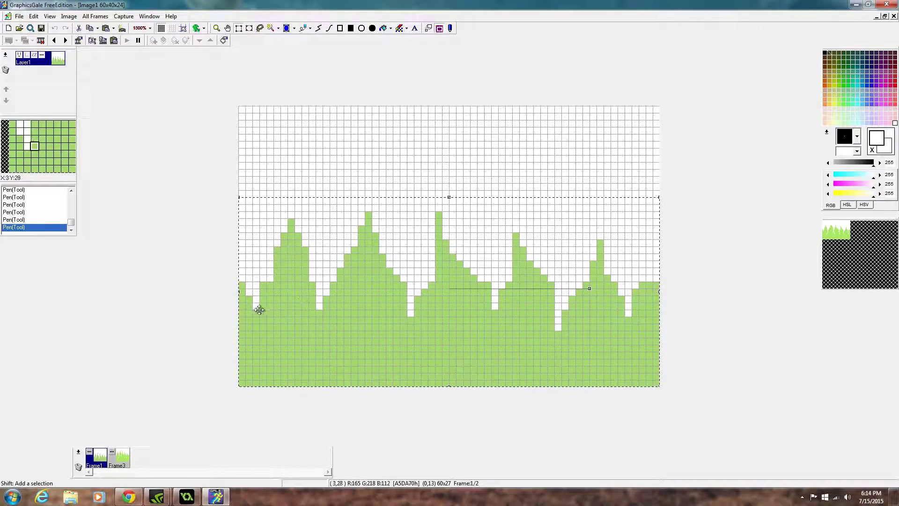
{"action": "left_click", "coordinate": [121, 457]}
{"action": "key", "text": "ctrl+v"}
{"action": "left_click_drag", "start_coordinate": [426, 287], "coordinate": [447, 327]}
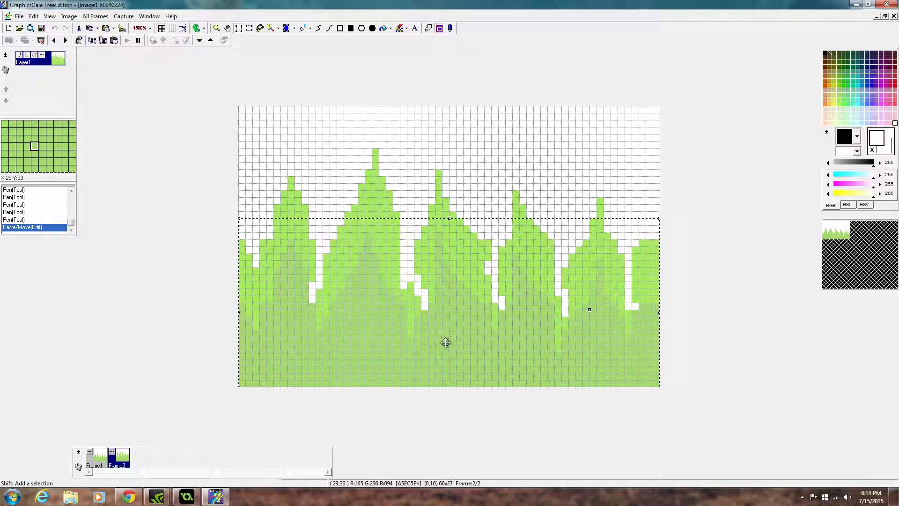
{"action": "key", "text": "Return"}
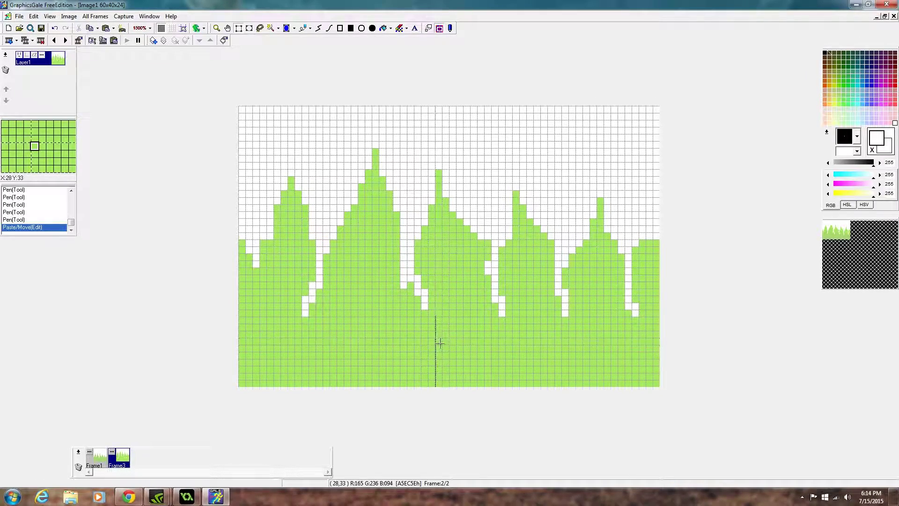
Step: Duplicate the second frame and name the copy Frame3
{"action": "left_click", "coordinate": [101, 462]}
{"action": "left_click", "coordinate": [130, 462]}
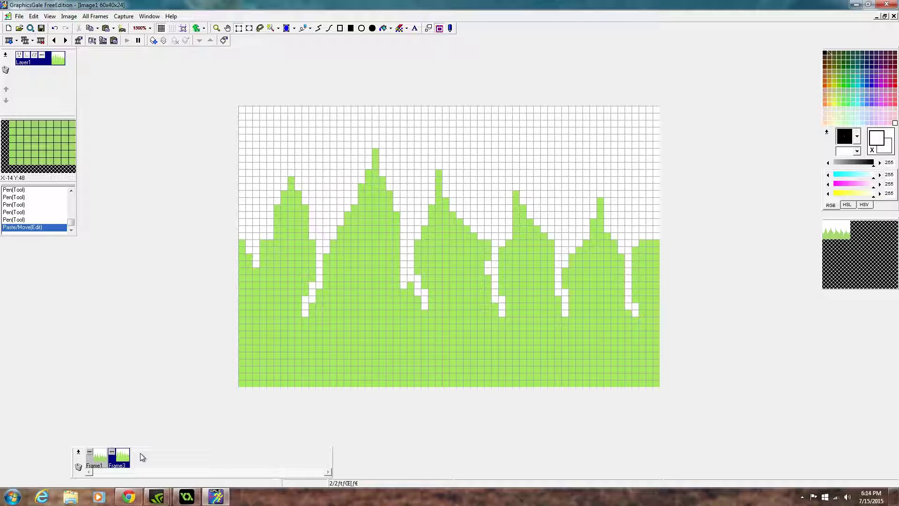
{"action": "right_click", "coordinate": [76, 461]}
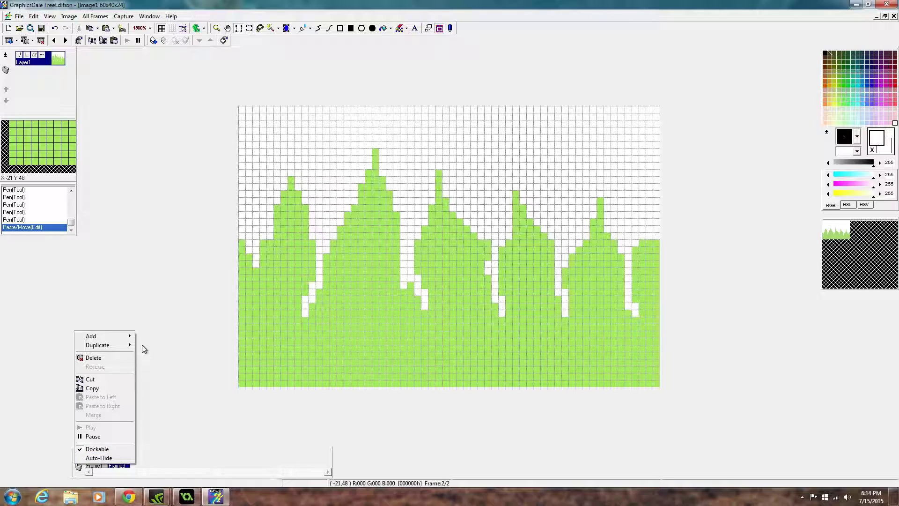
{"action": "mouse_move", "coordinate": [131, 347]}
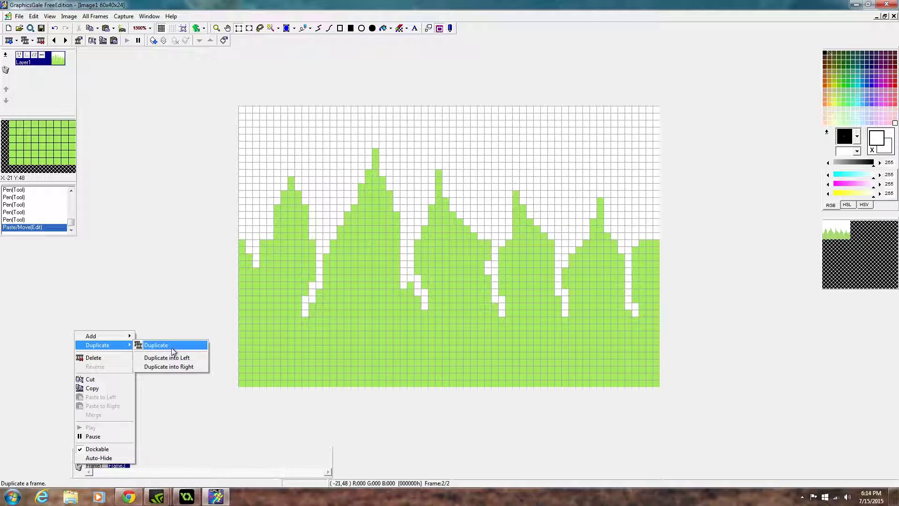
{"action": "left_click", "coordinate": [173, 347]}
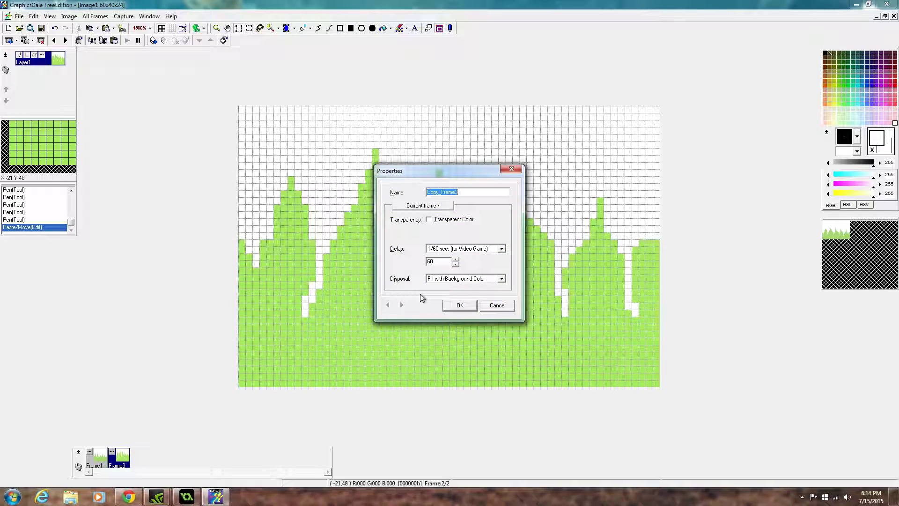
{"action": "type", "text": "Frame"}
{"action": "left_click", "coordinate": [460, 305]}
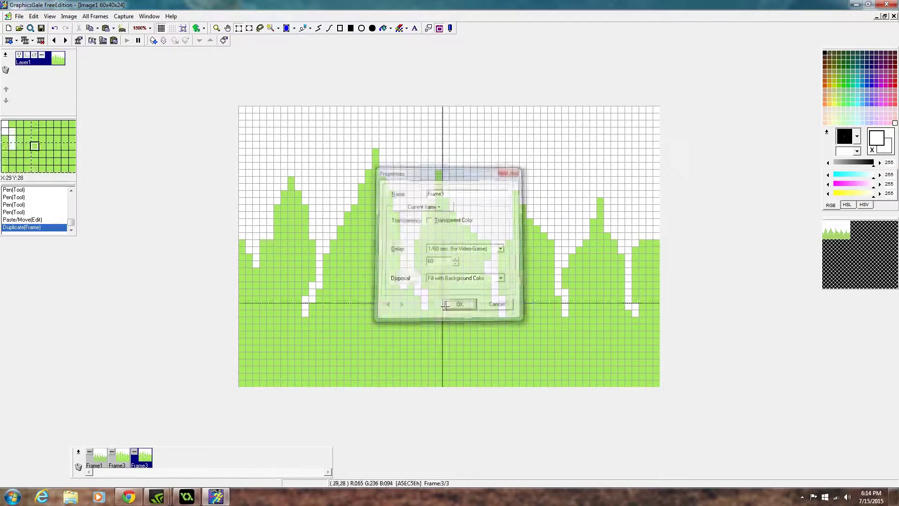
Step: Rename the original second frame as Frame2 and make the duplicated Frame3 the active frame
{"action": "double_click", "coordinate": [123, 462]}
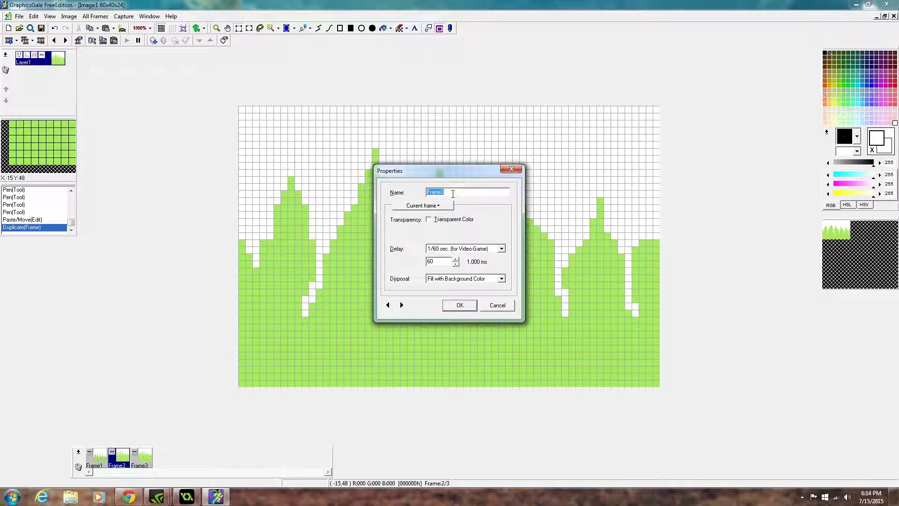
{"action": "left_click", "coordinate": [460, 305]}
{"action": "left_click", "coordinate": [142, 458]}
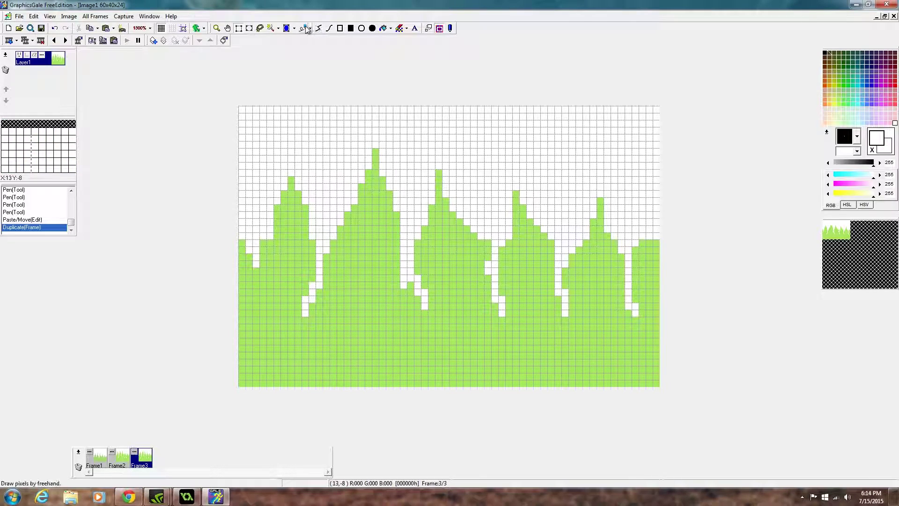
Step: Flood fill the hills in Frame3 with a brighter green, RGB 166, 253, 77
{"action": "left_click", "coordinate": [370, 278], "text": "ctrl"}
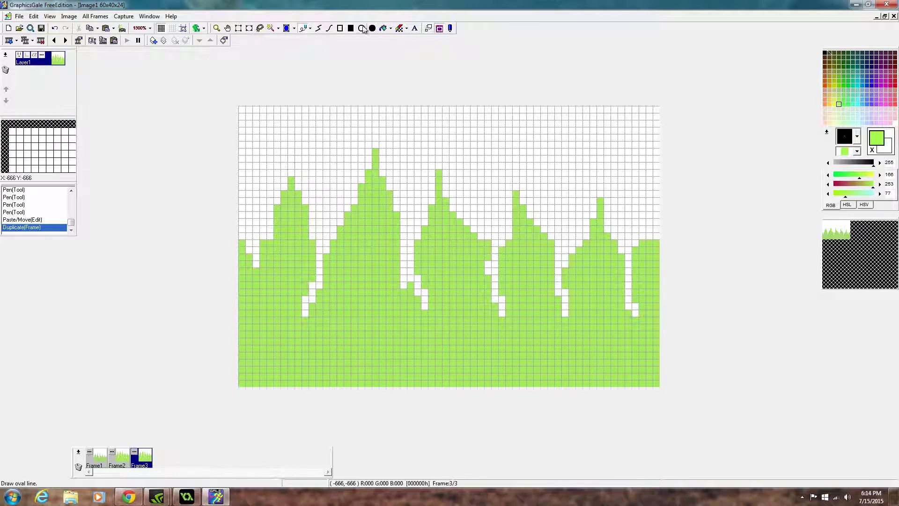
{"action": "right_click", "coordinate": [373, 277]}
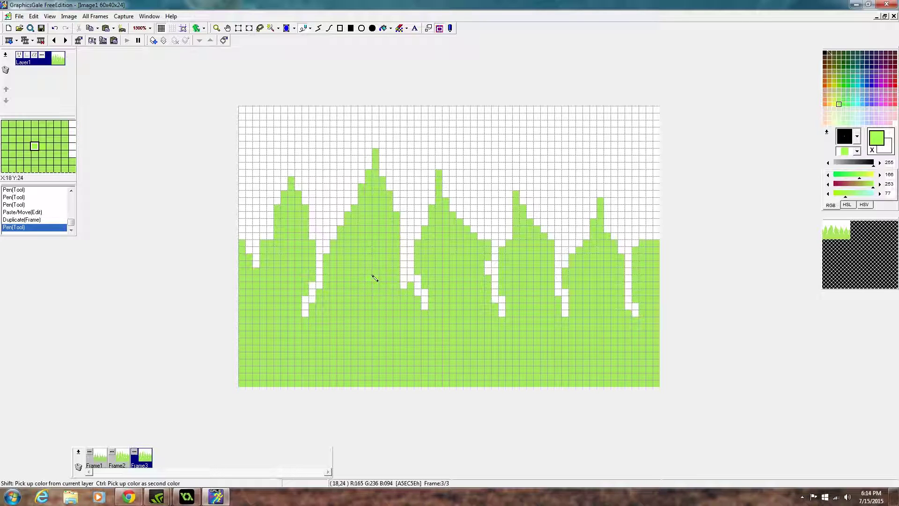
{"action": "left_click", "coordinate": [383, 28]}
{"action": "left_click", "coordinate": [373, 216]}
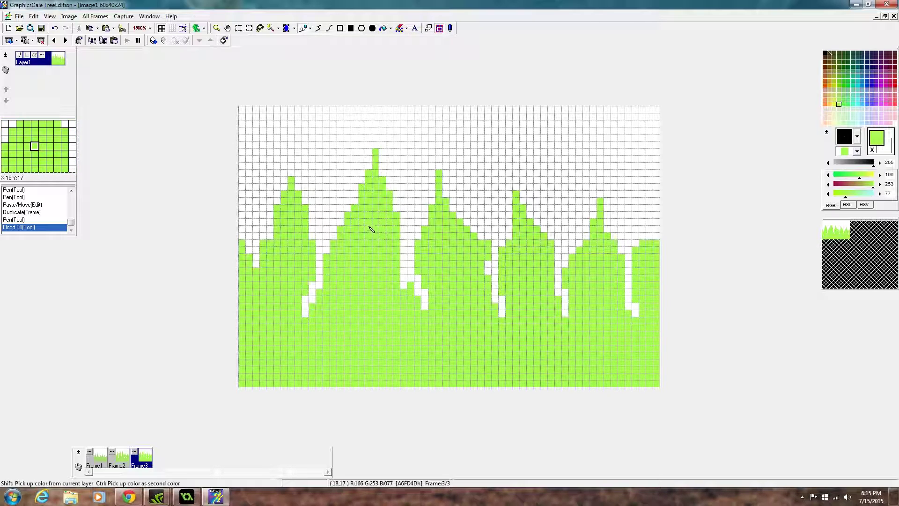
Step: Shorten the crack between the first and second peaks with bright green pixels, ending it in a single white pixel stepped left
{"action": "right_click", "coordinate": [309, 310]}
{"action": "right_click", "coordinate": [306, 311]}
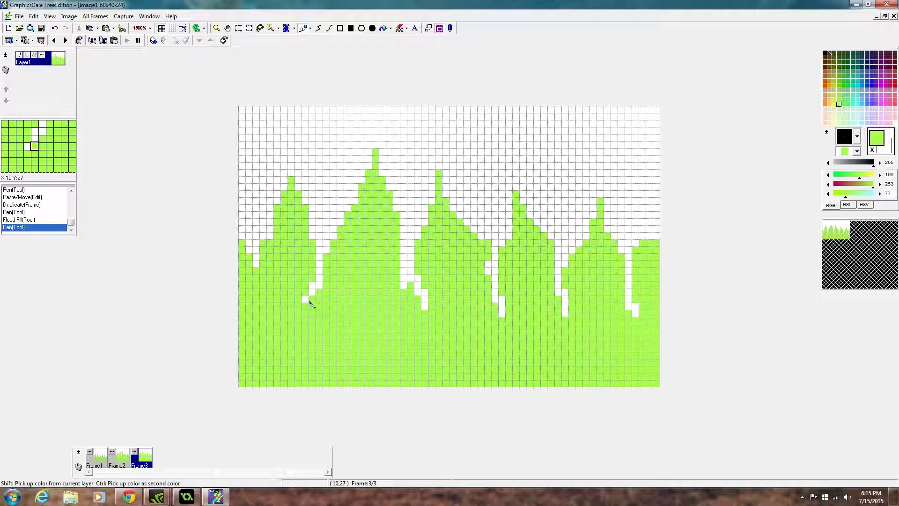
{"action": "right_click", "coordinate": [312, 285]}
{"action": "right_click", "coordinate": [305, 301]}
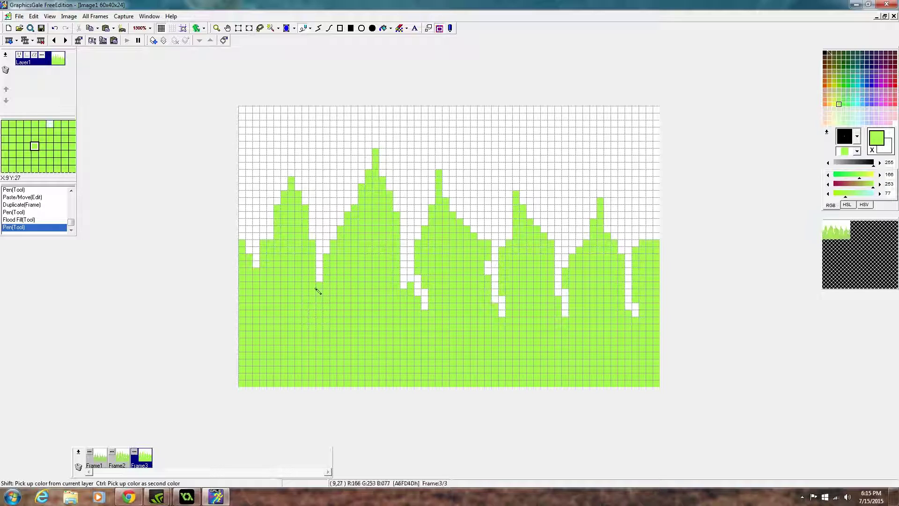
{"action": "left_click", "coordinate": [321, 273], "text": "ctrl"}
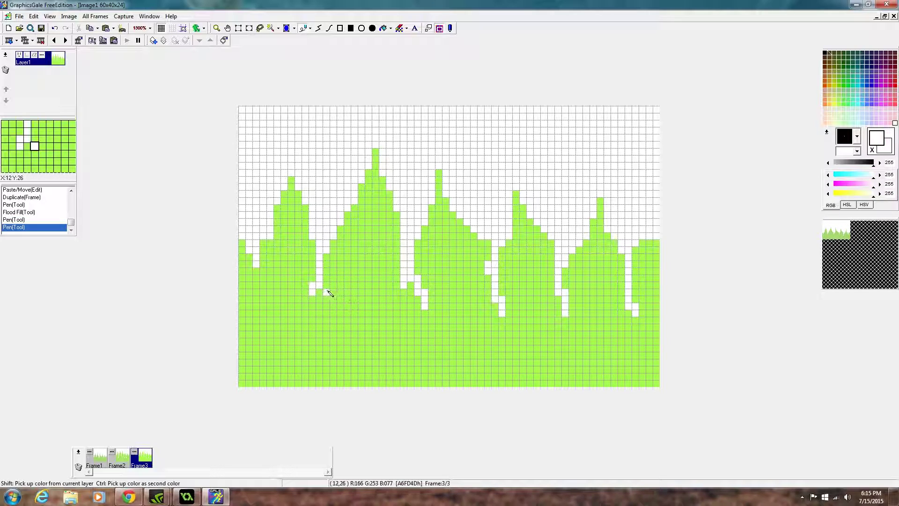
{"action": "left_click", "coordinate": [327, 295], "text": "ctrl"}
{"action": "right_click", "coordinate": [321, 295]}
{"action": "right_click", "coordinate": [325, 296]}
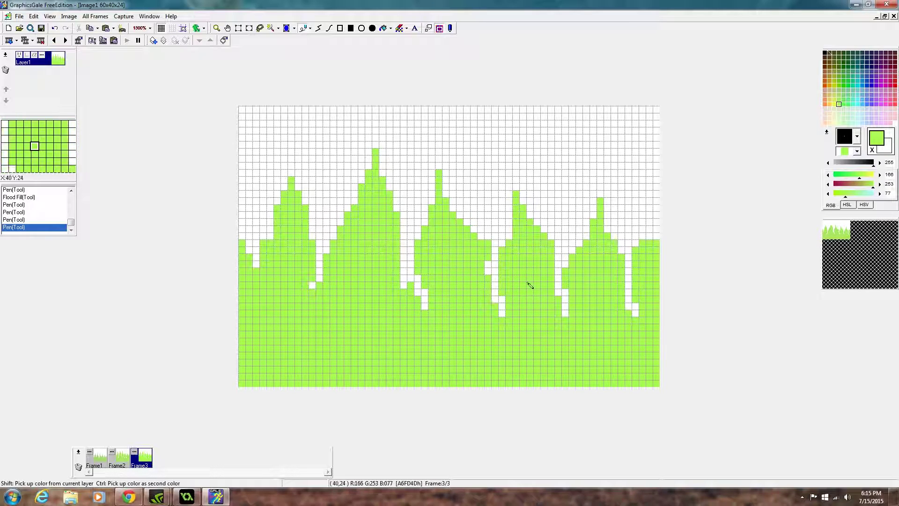
Step: Trim the lowest pixel of the crack between the second and third peaks, and widen the notch right of the third peak in white
{"action": "right_click", "coordinate": [430, 304]}
{"action": "right_click", "coordinate": [430, 308]}
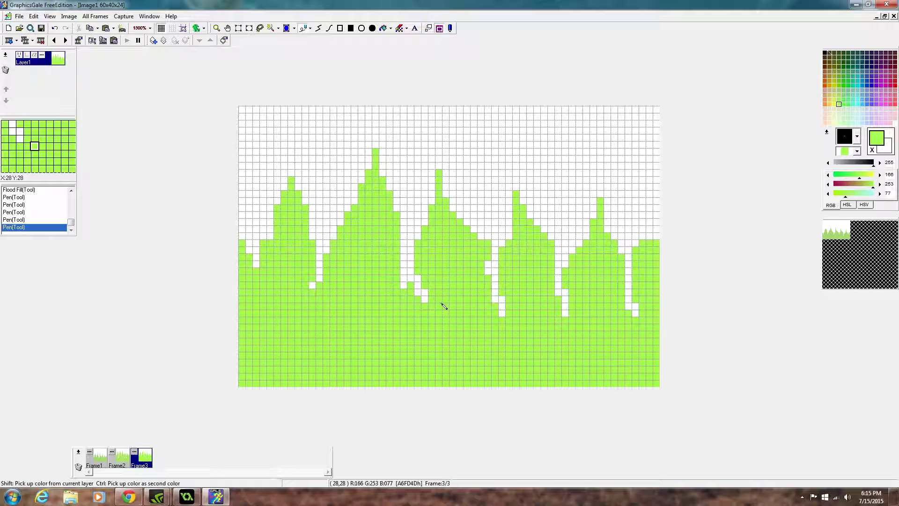
{"action": "left_click", "coordinate": [496, 230], "text": "ctrl"}
{"action": "right_click", "coordinate": [494, 242]}
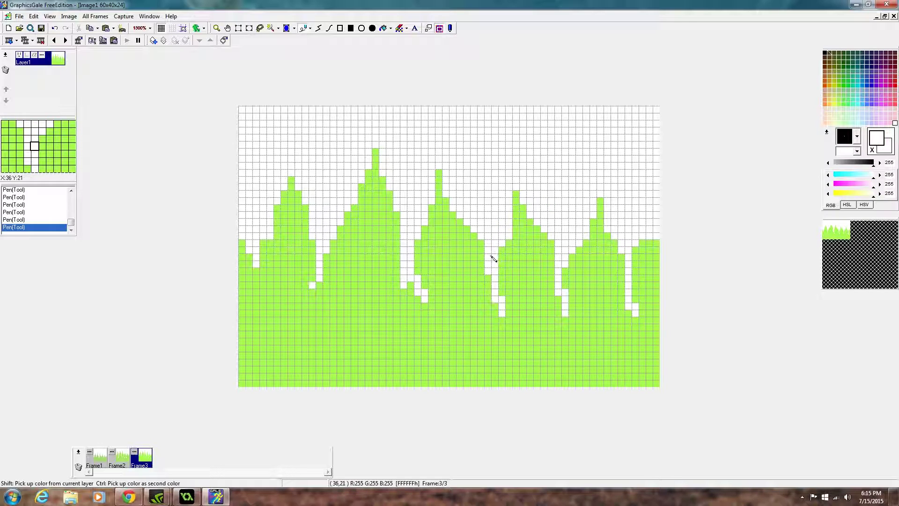
Step: Raise the third peak by 4 pixels into a spike stepping right, and fill out its right slope in bright green
{"action": "left_click", "coordinate": [451, 204], "text": "ctrl"}
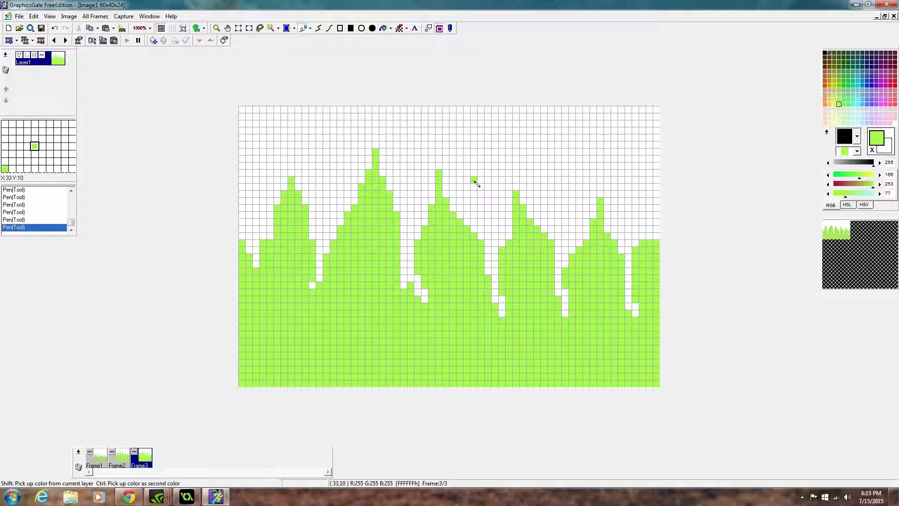
{"action": "left_click_drag", "start_coordinate": [453, 189], "coordinate": [448, 155]}
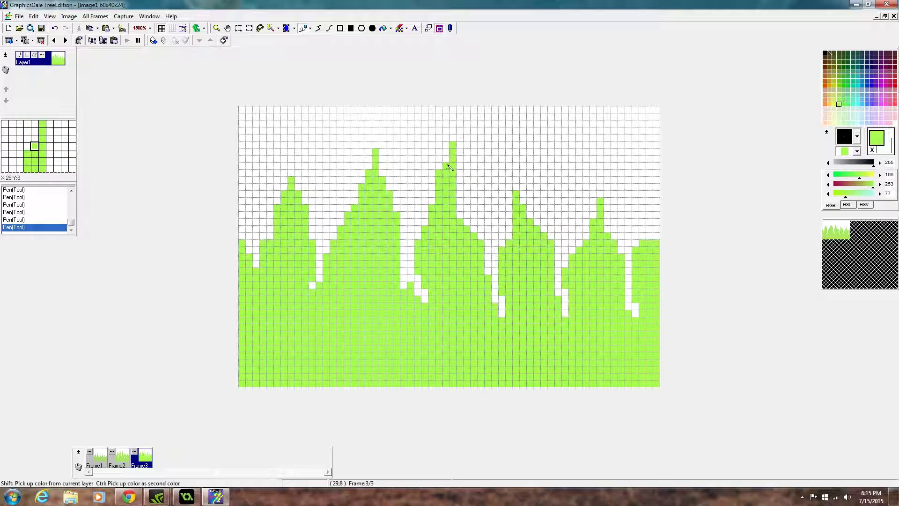
{"action": "mouse_move", "coordinate": [464, 190]}
{"action": "left_mouse_down"}
{"action": "mouse_move", "coordinate": [460, 181]}
{"action": "mouse_move", "coordinate": [480, 236]}
{"action": "left_mouse_up"}
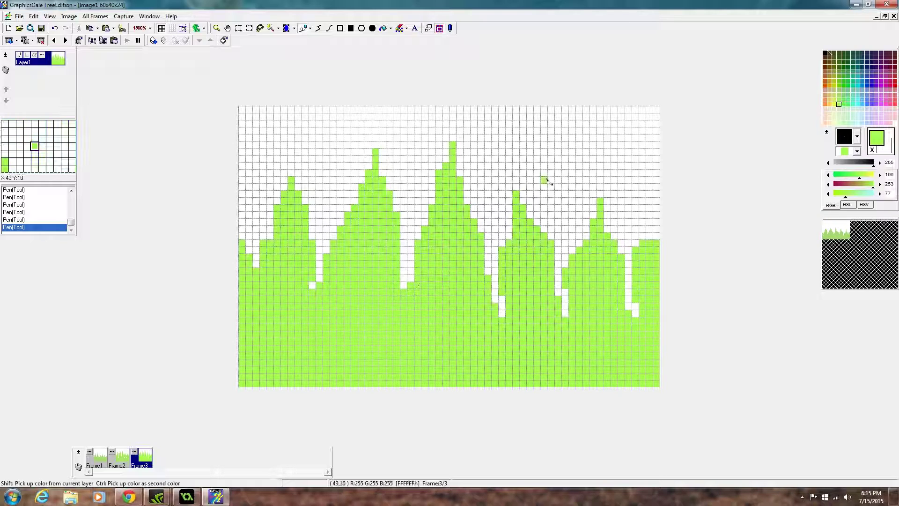
Step: Extend the cracks right of the first, second and third peaks straight down in white, ending all three at the same depth
{"action": "right_click", "coordinate": [412, 253]}
{"action": "left_click_drag", "start_coordinate": [409, 310], "coordinate": [409, 327]}
{"action": "left_click", "coordinate": [503, 335]}
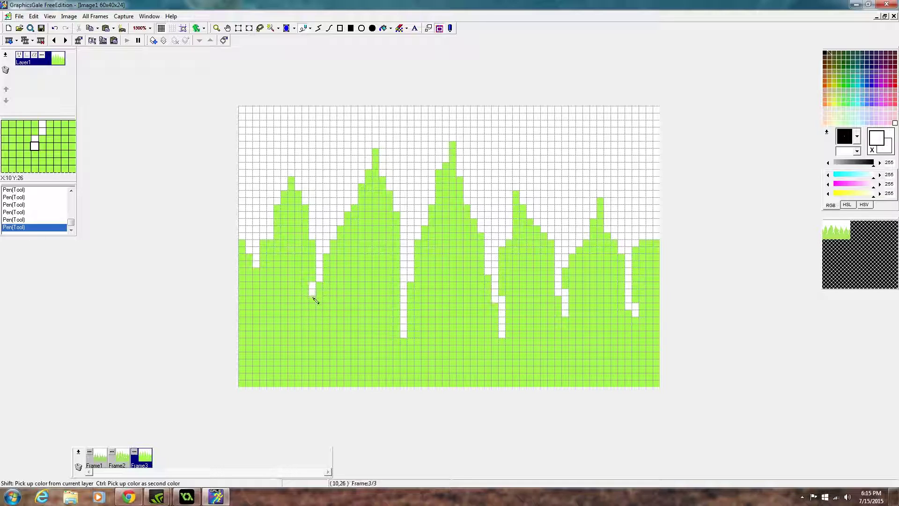
{"action": "left_click_drag", "start_coordinate": [313, 297], "coordinate": [313, 348]}
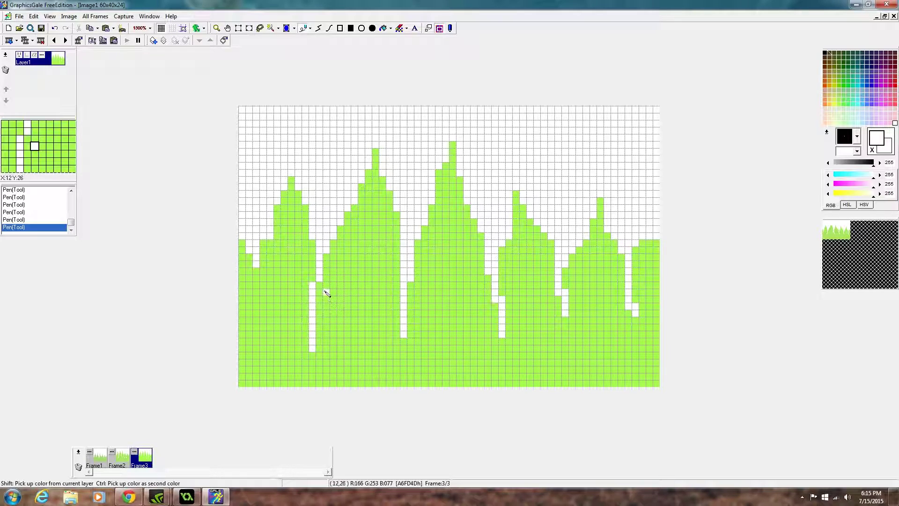
{"action": "left_click", "coordinate": [328, 297], "text": "ctrl"}
{"action": "left_click_drag", "start_coordinate": [313, 349], "coordinate": [313, 339]}
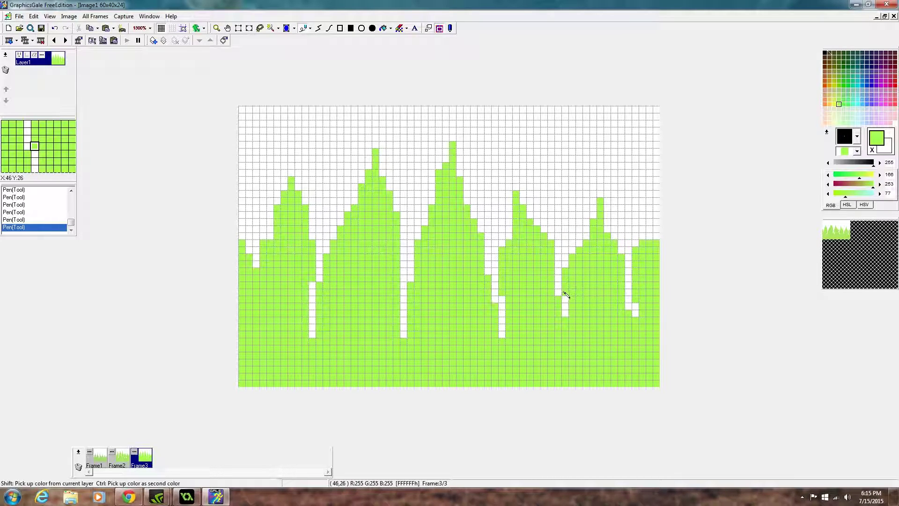
Step: Extend the crack between the fourth and fifth peaks 4 pixels down, and lengthen the cracks on both sides of the third peak by one pixel
{"action": "left_click", "coordinate": [566, 315], "text": "ctrl"}
{"action": "right_click", "coordinate": [566, 341]}
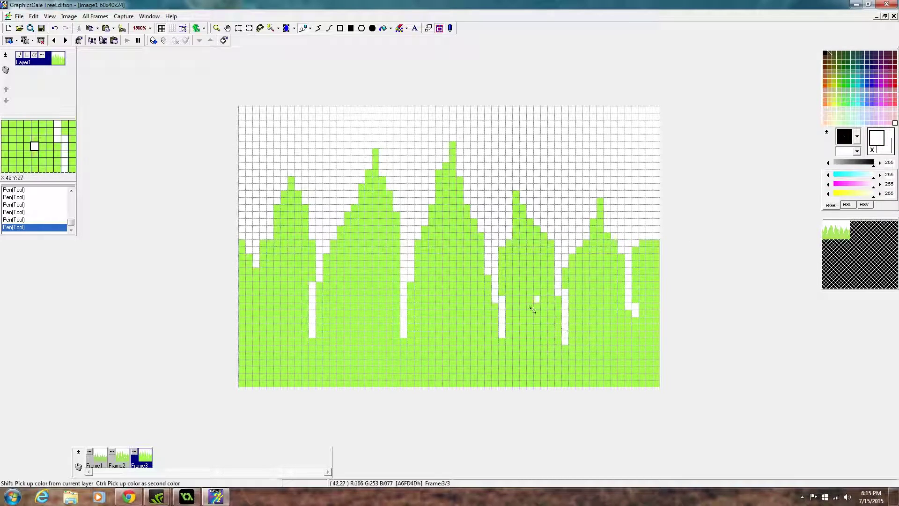
{"action": "right_click", "coordinate": [502, 341]}
{"action": "right_click", "coordinate": [404, 341]}
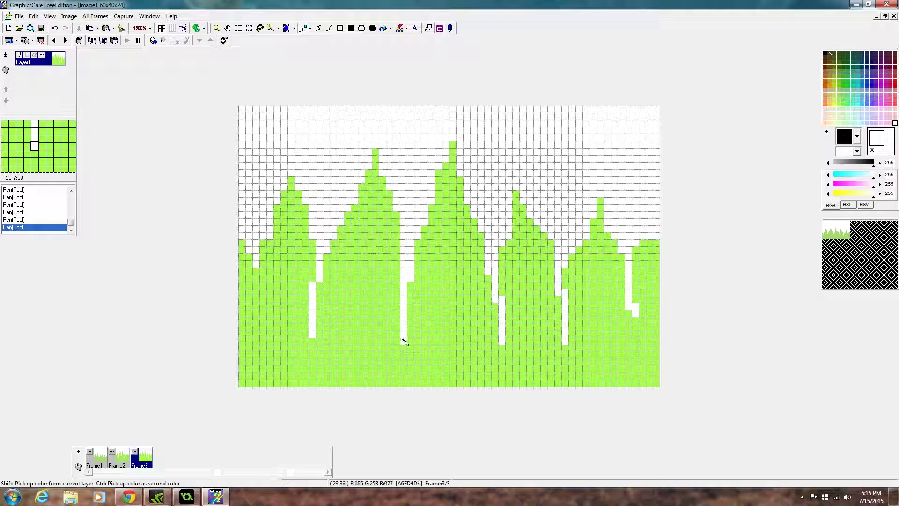
Step: Straighten the crack right of the fifth peak by filling its right-stepping end pixels with bright green
{"action": "right_click", "coordinate": [629, 307]}
{"action": "left_click", "coordinate": [640, 305], "text": "ctrl"}
{"action": "right_click", "coordinate": [636, 307]}
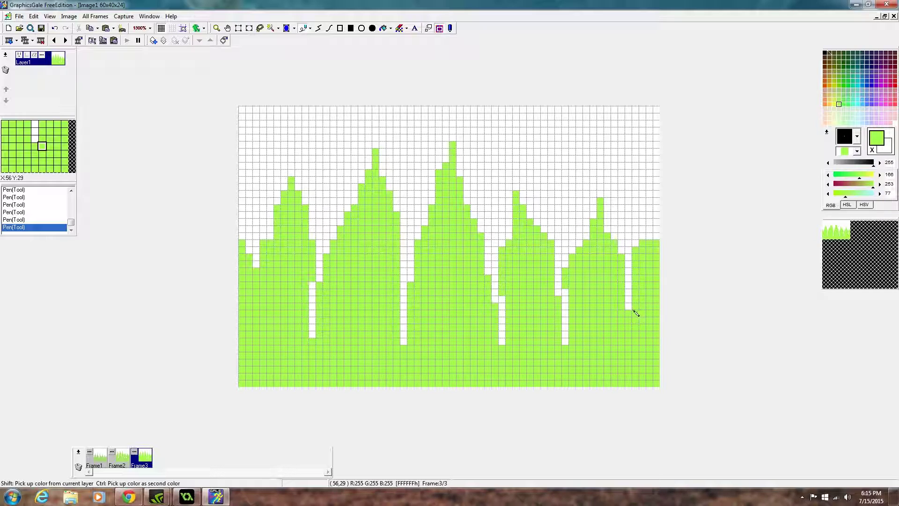
Step: Extend the crack right of the fifth peak 6 pixels down in white, and fill the lower ends of the first two cracks bright green
{"action": "left_click", "coordinate": [637, 313], "text": "ctrl"}
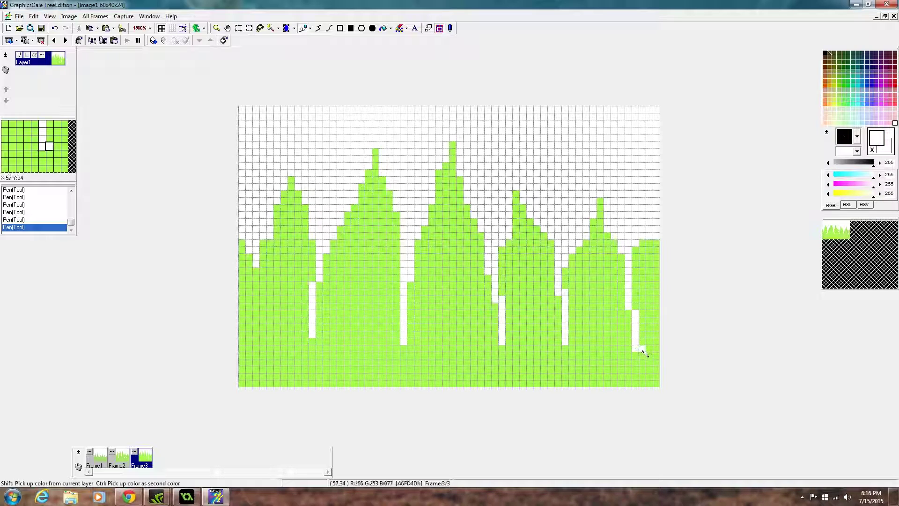
{"action": "left_click", "coordinate": [411, 276], "text": "ctrl"}
{"action": "right_click", "coordinate": [403, 291]}
{"action": "right_click", "coordinate": [312, 302]}
{"action": "right_click", "coordinate": [312, 331]}
Step: Widen the crack right of the first peak and continue it down-left in white, and thicken the bend in the crack right of the fifth peak
{"action": "left_click", "coordinate": [321, 257], "text": "ctrl"}
{"action": "right_click", "coordinate": [321, 281]}
{"action": "left_click_drag", "start_coordinate": [322, 261], "coordinate": [321, 247]}
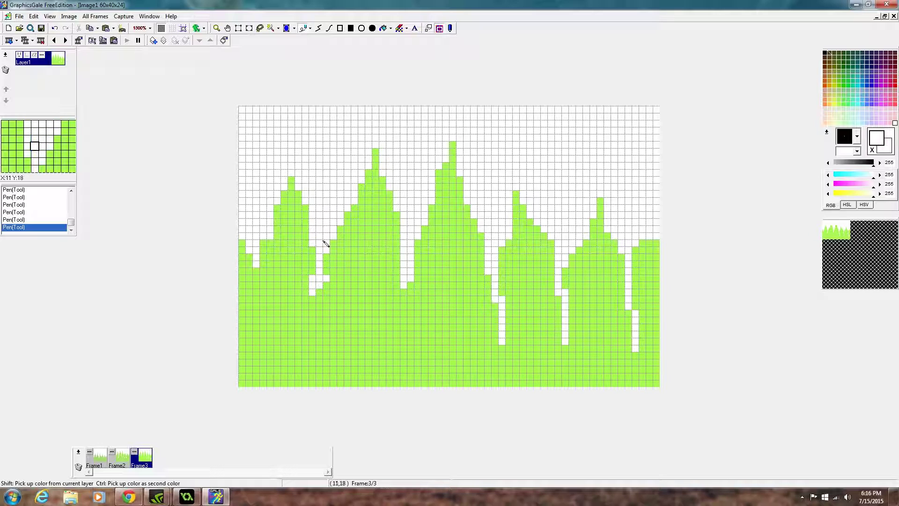
{"action": "right_click", "coordinate": [327, 259]}
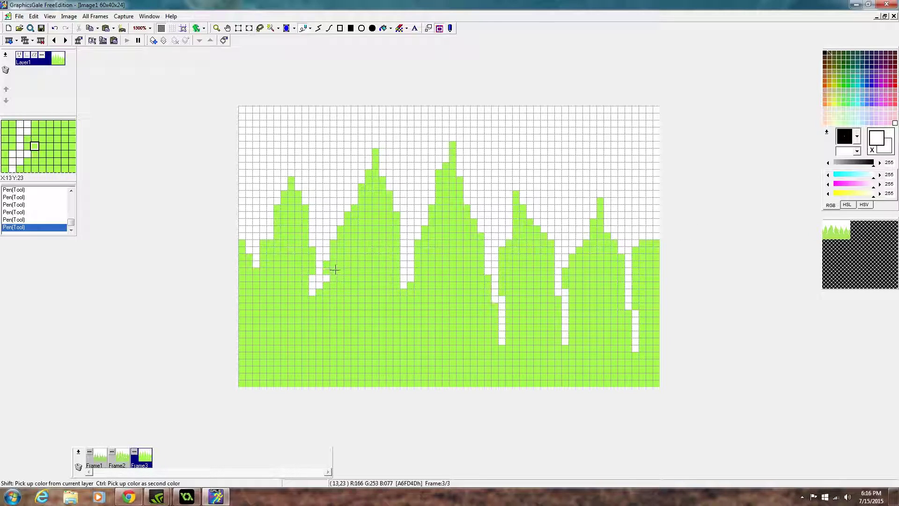
{"action": "left_click", "coordinate": [355, 259], "text": "ctrl"}
{"action": "left_click", "coordinate": [421, 204], "text": "ctrl"}
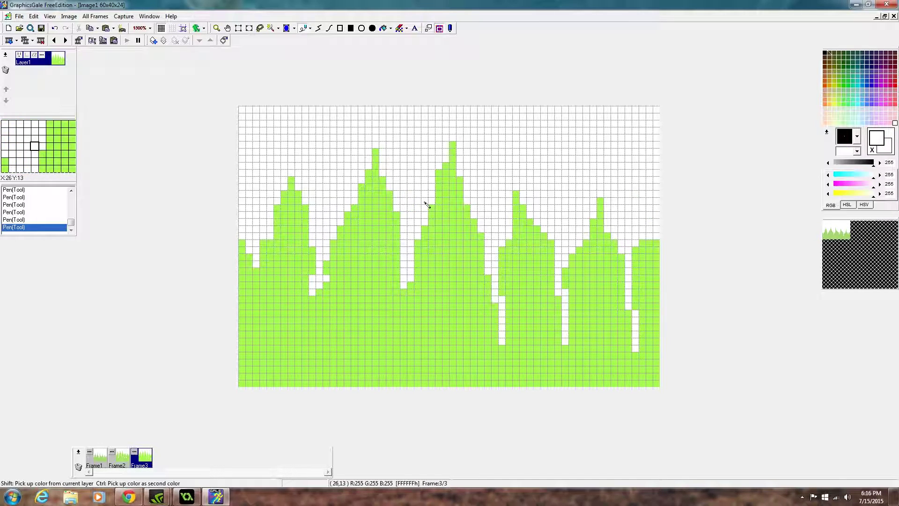
{"action": "right_click", "coordinate": [637, 307]}
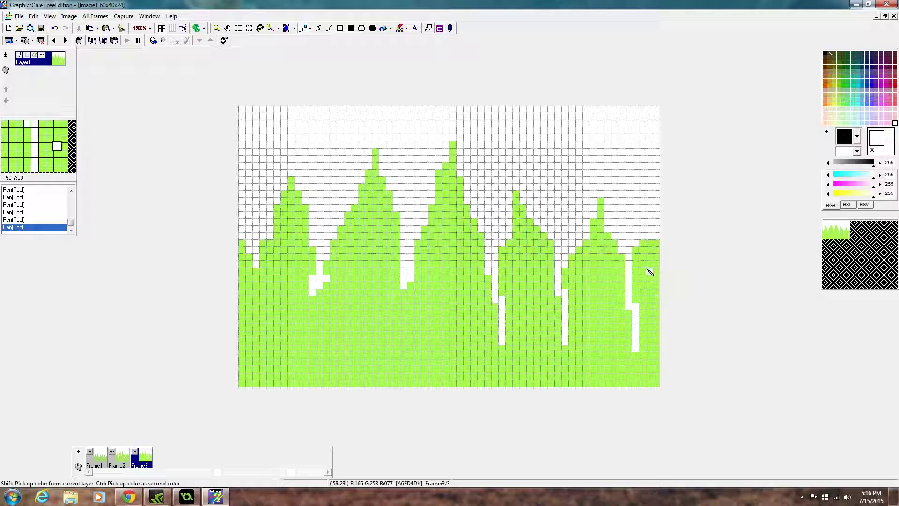
{"action": "right_click", "coordinate": [312, 299]}
{"action": "right_click", "coordinate": [306, 309]}
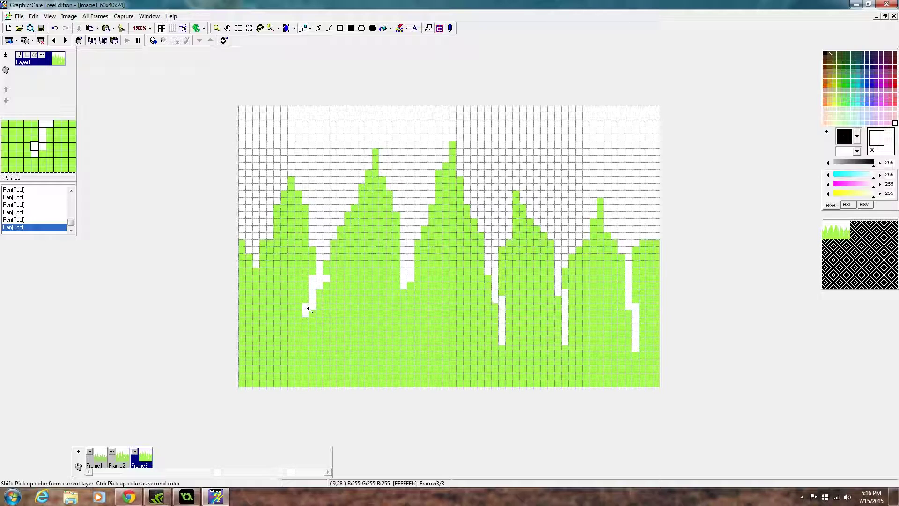
Step: Draw a narrow bright green spike about 6 pixels tall at the hills' right edge, level with the fifth peak's tip, with a stepped right slope
{"action": "left_click", "coordinate": [243, 265], "text": "ctrl"}
{"action": "right_click", "coordinate": [643, 229]}
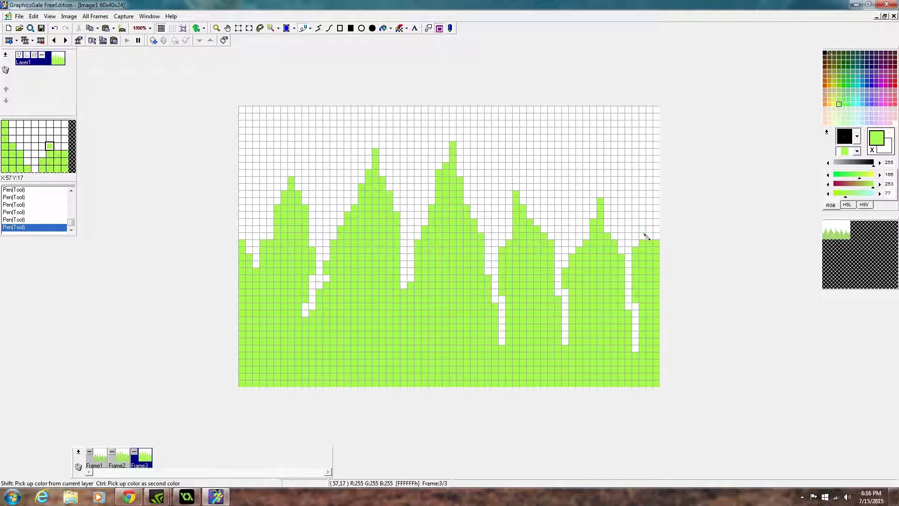
{"action": "right_click", "coordinate": [643, 201]}
{"action": "right_click", "coordinate": [650, 223]}
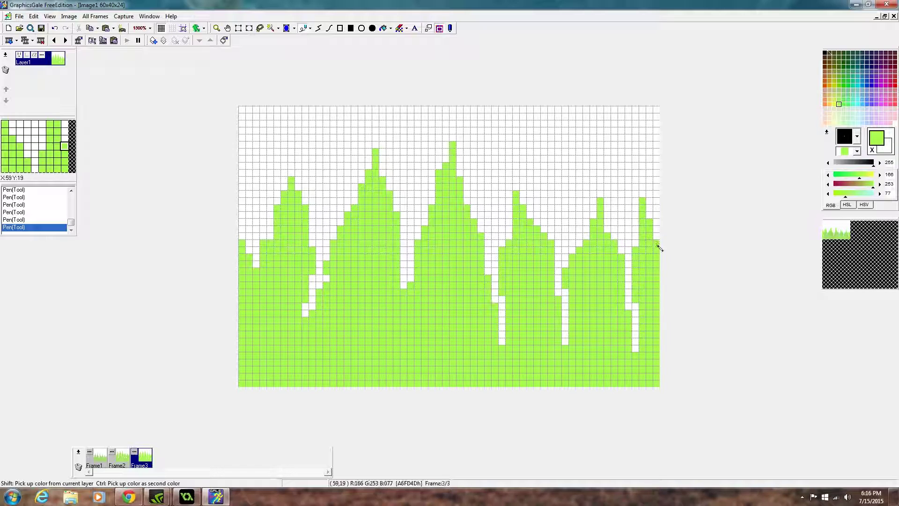
{"action": "right_click", "coordinate": [656, 242]}
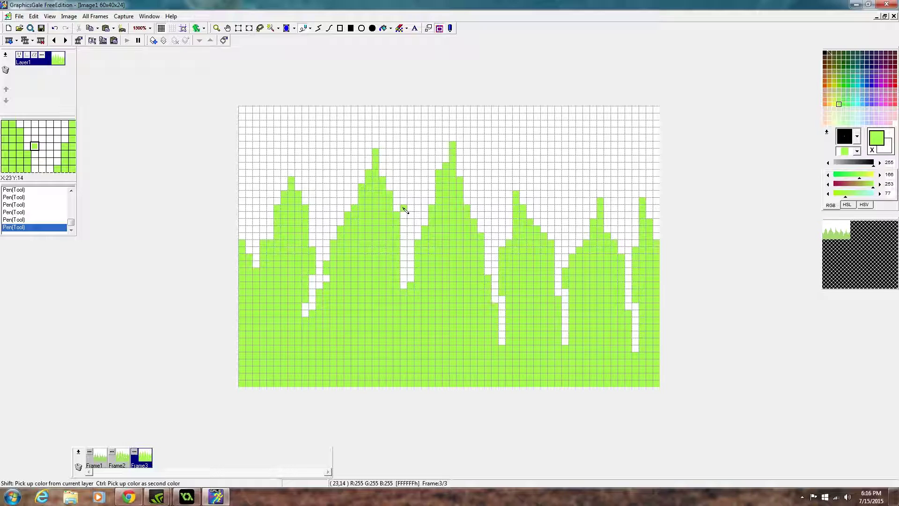
Step: Move all of frame 3's artwork up 4 pixels and flood-fill the emptied strip along the base with bright green
{"action": "left_click", "coordinate": [120, 456]}
{"action": "left_click", "coordinate": [96, 457]}
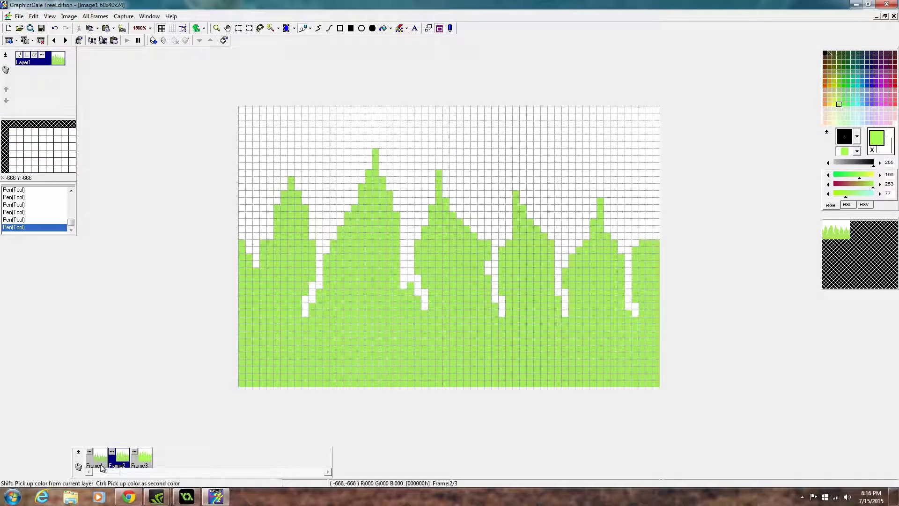
{"action": "left_click", "coordinate": [128, 463]}
{"action": "left_click", "coordinate": [148, 467]}
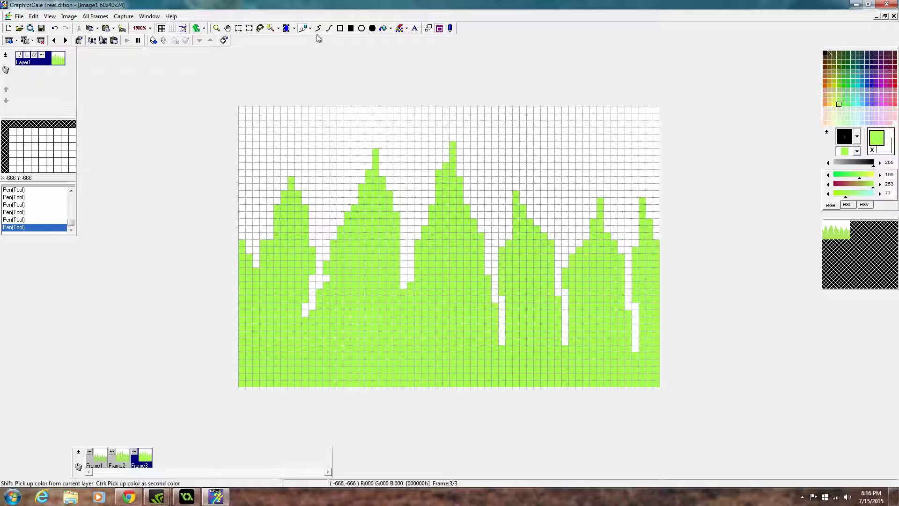
{"action": "left_click", "coordinate": [238, 28]}
{"action": "left_click_drag", "start_coordinate": [240, 387], "coordinate": [700, 102]}
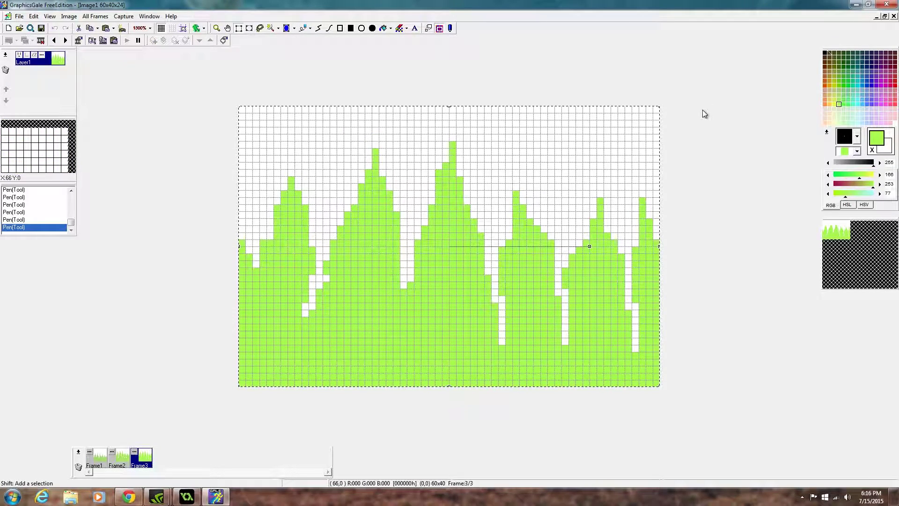
{"action": "key", "text": "Up"}
{"action": "key", "text": "Up"}
{"action": "key", "text": "Up"}
{"action": "key", "text": "Up"}
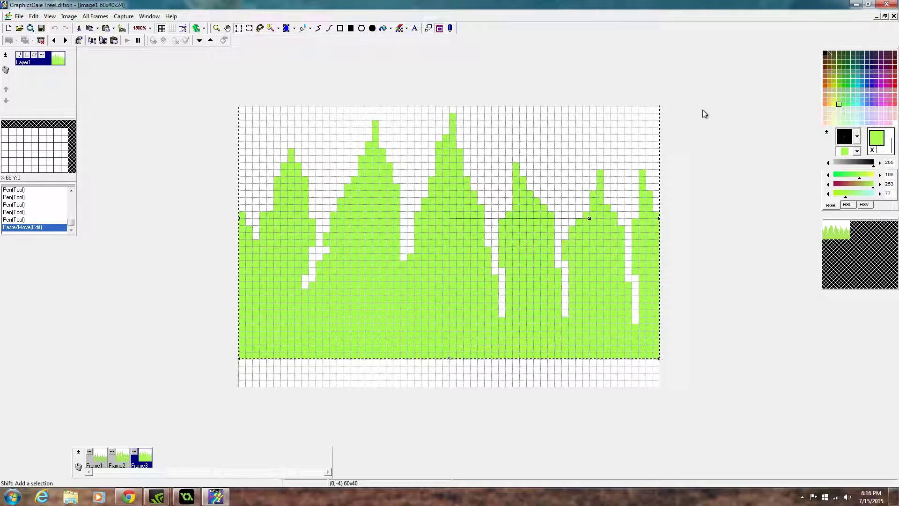
{"action": "left_click", "coordinate": [384, 28]}
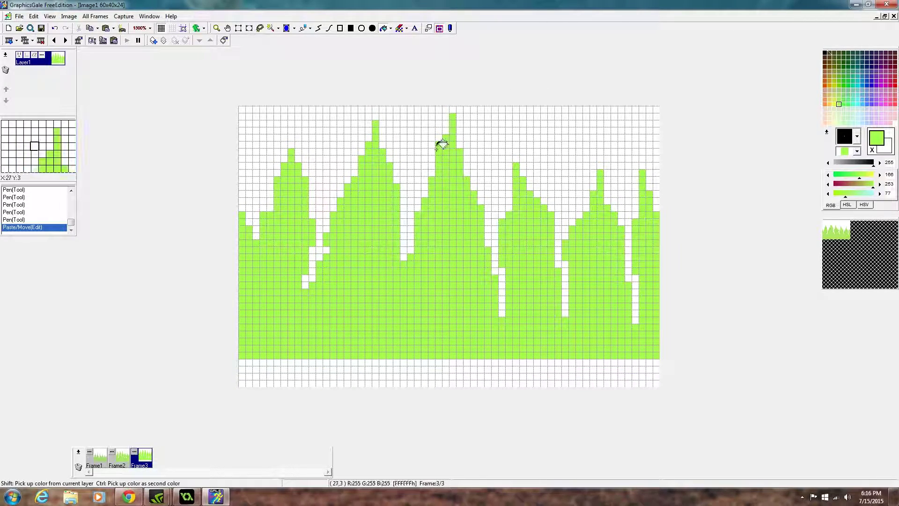
{"action": "left_click", "coordinate": [513, 370]}
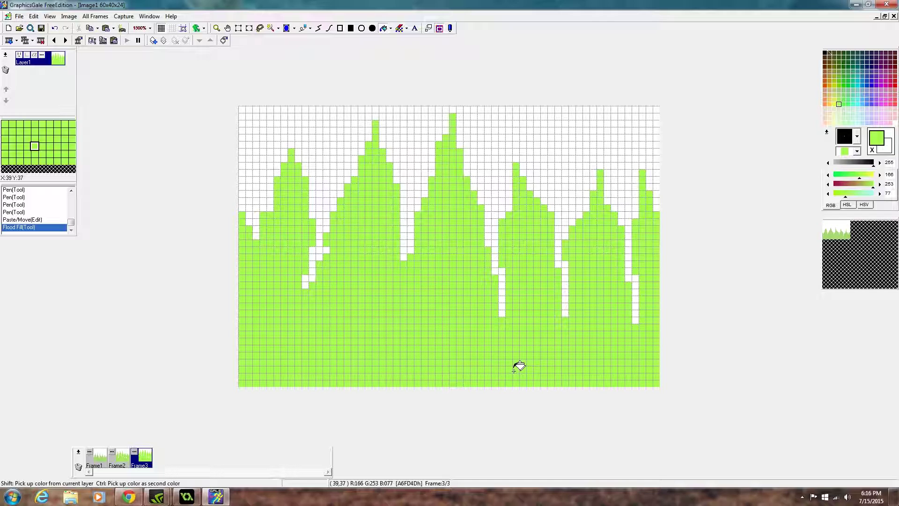
Step: Extend the crack right of the second peak 2 pixels down in white, and step the crack between the fourth and fifth peaks right and 3 pixels deeper
{"action": "left_click", "coordinate": [323, 230], "text": "shift"}
{"action": "left_click_drag", "start_coordinate": [405, 264], "coordinate": [407, 272]}
{"action": "left_click", "coordinate": [410, 266]}
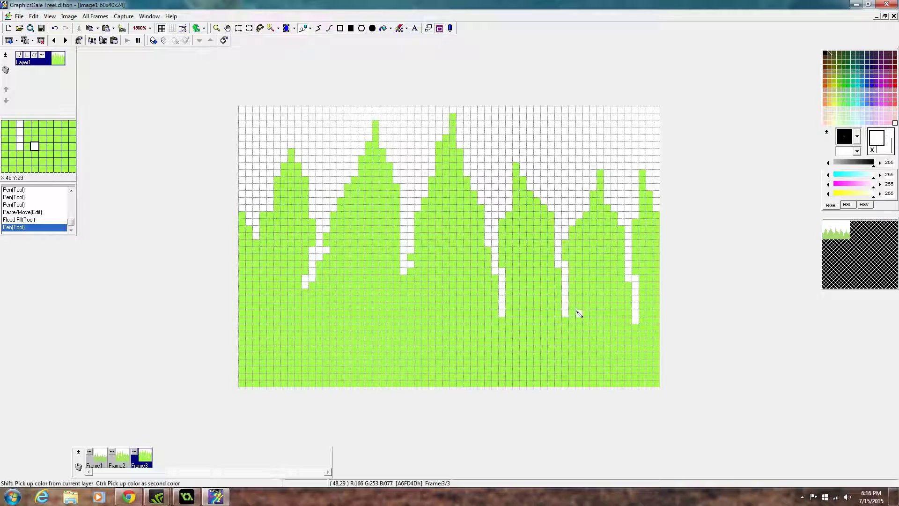
{"action": "left_click_drag", "start_coordinate": [575, 323], "coordinate": [572, 333]}
Step: Try extending the crack right of the third peak diagonally down-left in white to the canvas's lower edge
{"action": "left_click", "coordinate": [501, 323]}
{"action": "left_click_drag", "start_coordinate": [500, 336], "coordinate": [467, 385]}
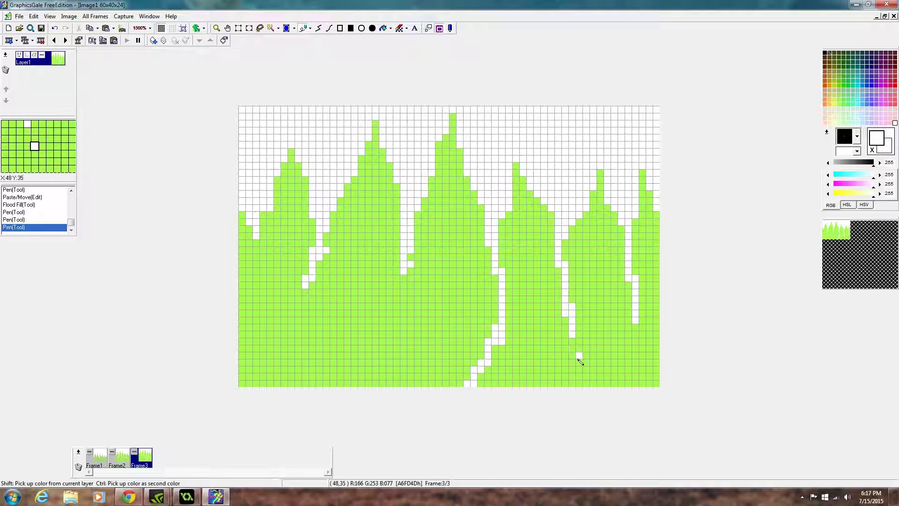
{"action": "key", "text": "ctrl+z"}
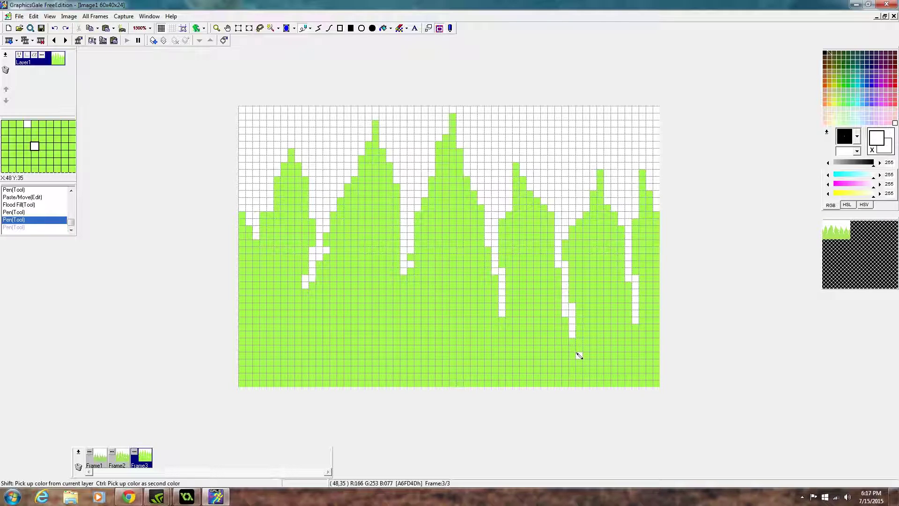
Step: Widen and deepen the crack right of the second peak in white, adding a short hooked branch up to its right
{"action": "left_click", "coordinate": [409, 269]}
{"action": "left_click", "coordinate": [404, 280]}
{"action": "left_click_drag", "start_coordinate": [407, 286], "coordinate": [430, 261]}
Step: Nick the right slopes of the third and fourth peaks and the base of the fifth peak's spike with white pixels, and pick bright green again
{"action": "left_click", "coordinate": [481, 213]}
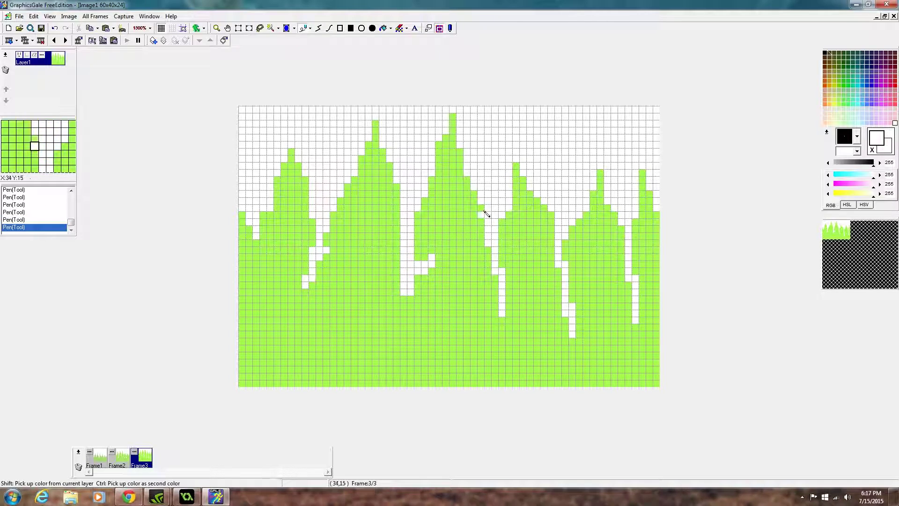
{"action": "left_click", "coordinate": [535, 209]}
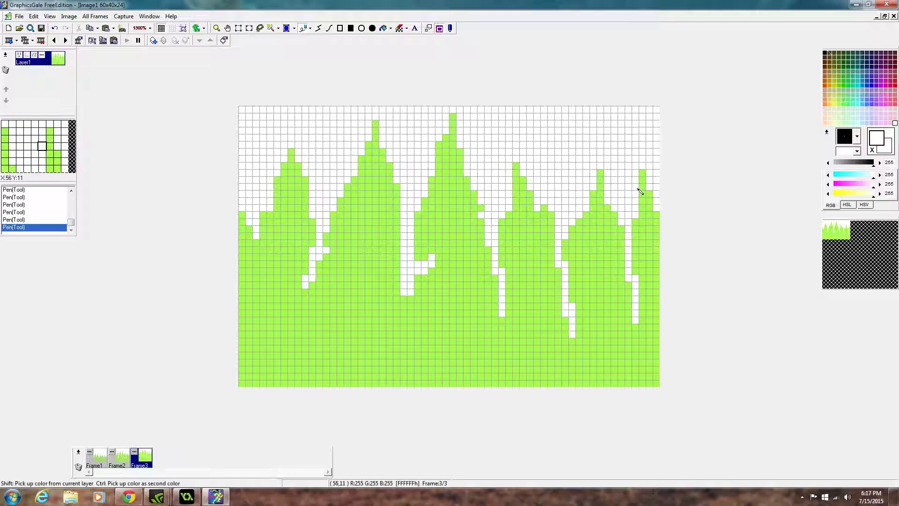
{"action": "left_click", "coordinate": [608, 202]}
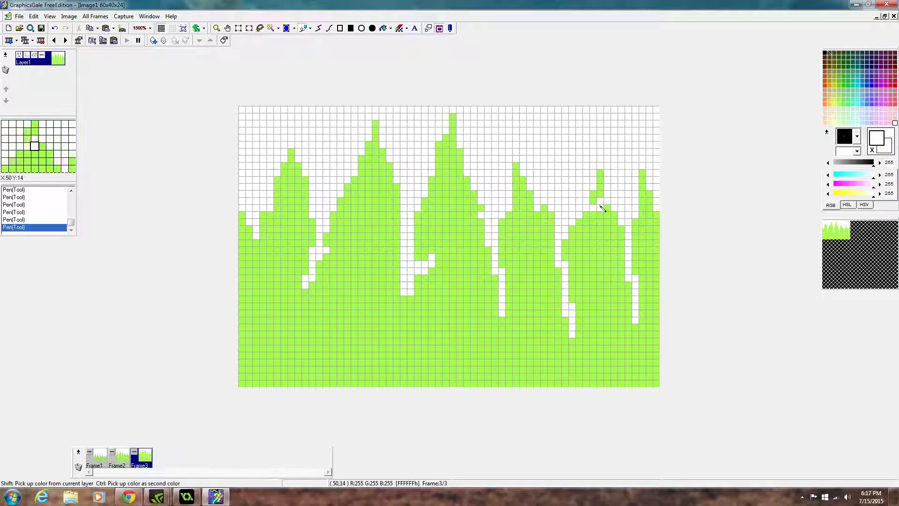
{"action": "left_click", "coordinate": [596, 211], "text": "ctrl"}
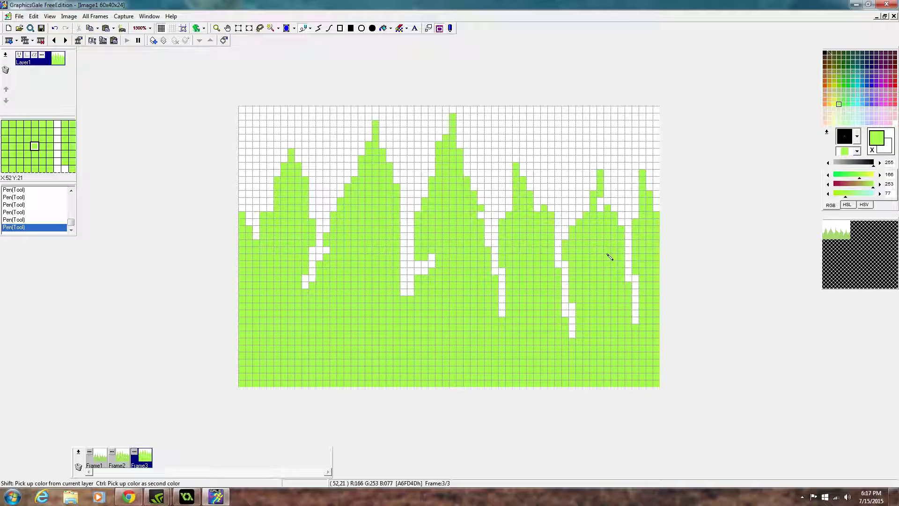
Step: Flood-fill frame 3's white sky and cracks with cyan, RGB 77, 253, 252, and keep cyan as the drawing colour
{"action": "left_click", "coordinate": [96, 467]}
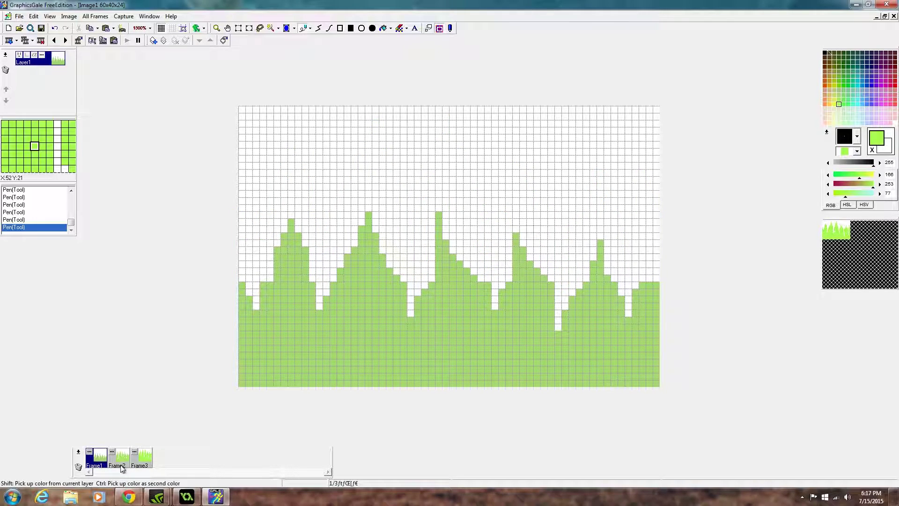
{"action": "left_click", "coordinate": [122, 465]}
{"action": "left_click", "coordinate": [143, 468]}
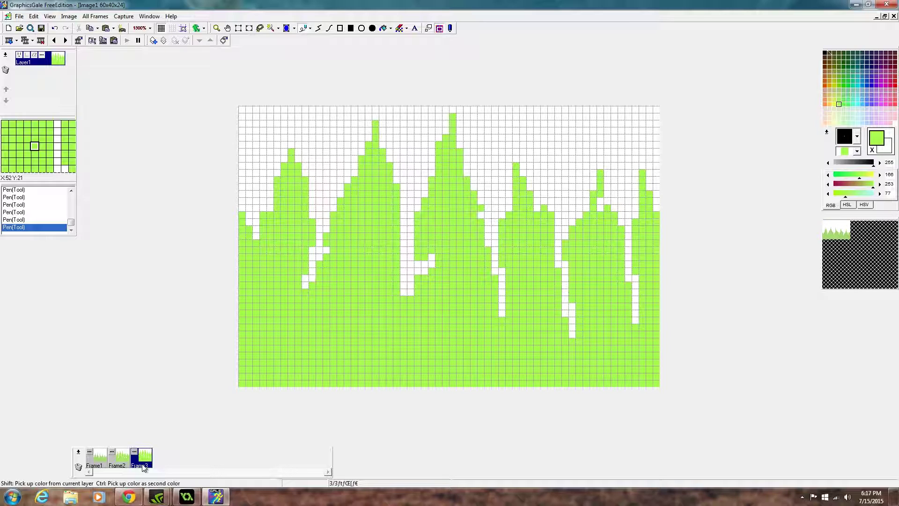
{"action": "left_click", "coordinate": [859, 104]}
{"action": "left_click", "coordinate": [385, 29]}
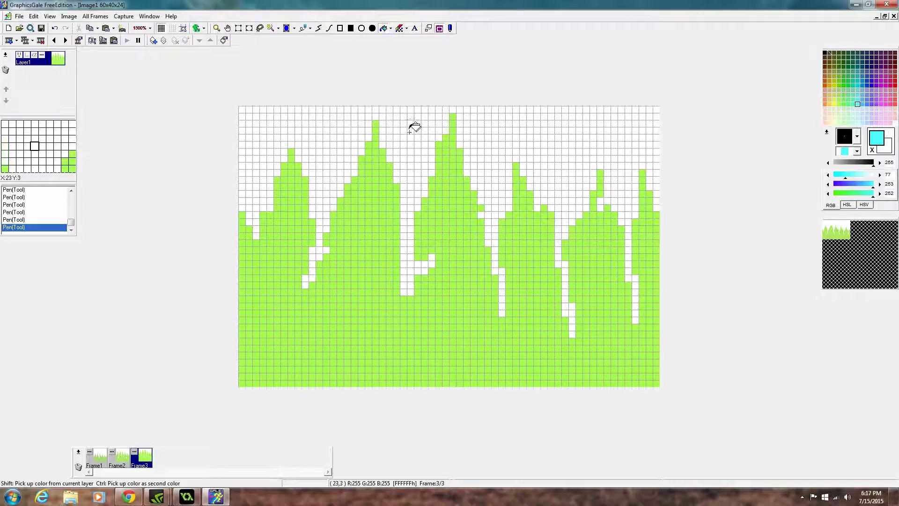
{"action": "left_click", "coordinate": [421, 132]}
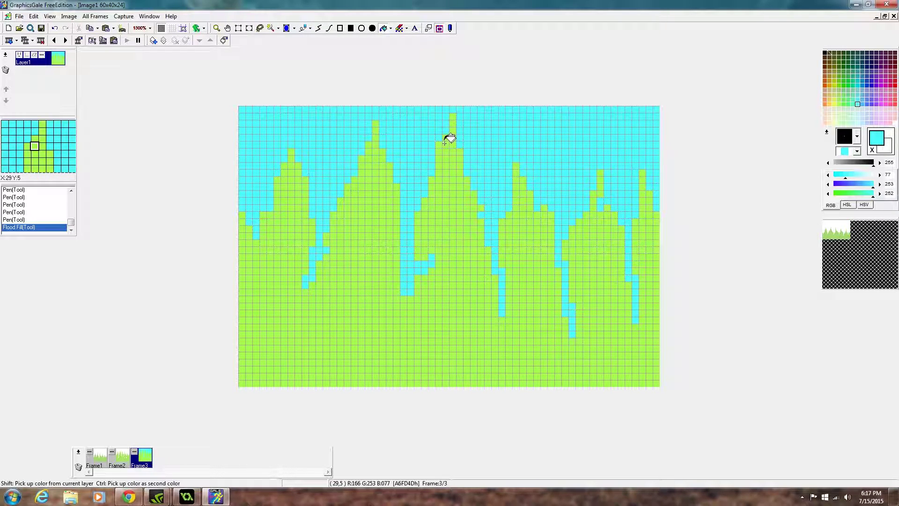
{"action": "left_click", "coordinate": [863, 104]}
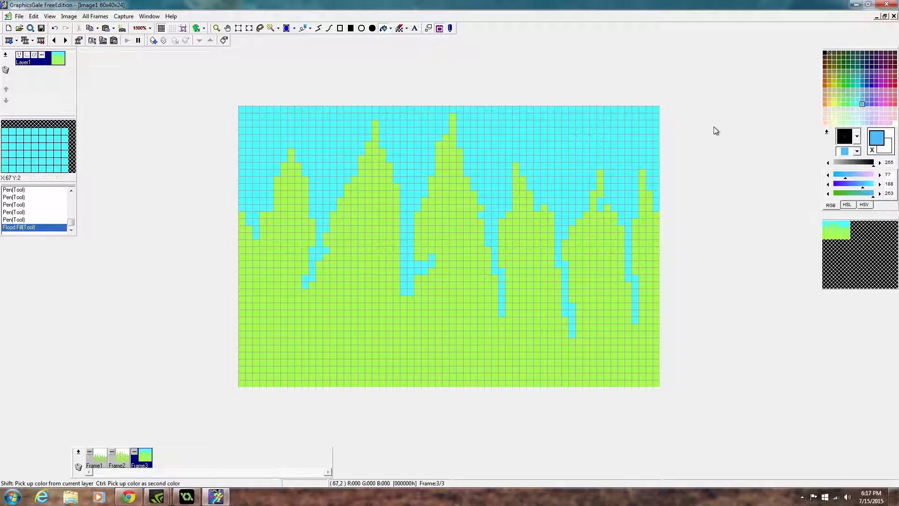
{"action": "left_click", "coordinate": [859, 104]}
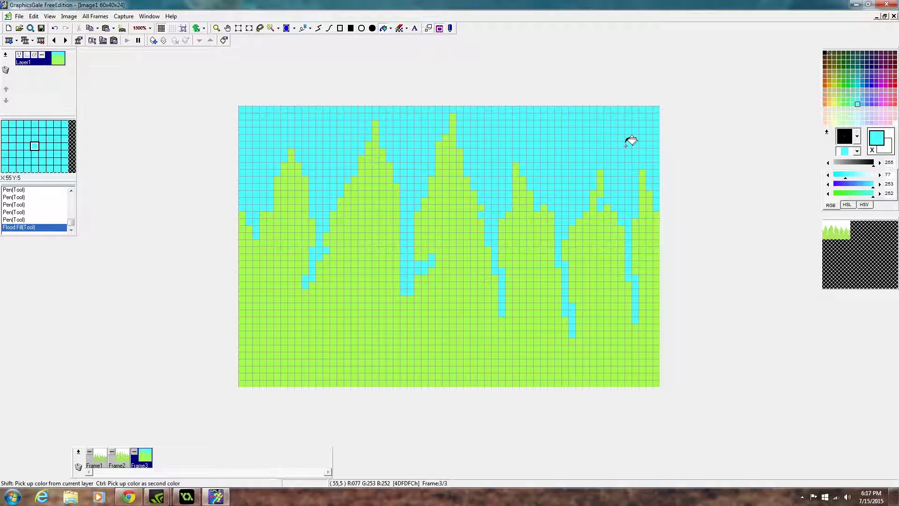
Step: Try layering frame 2's hills over frame 3 by pasting a 60x38 selection offset to (-4, 9)
{"action": "left_click", "coordinate": [121, 457]}
{"action": "left_click", "coordinate": [238, 29]}
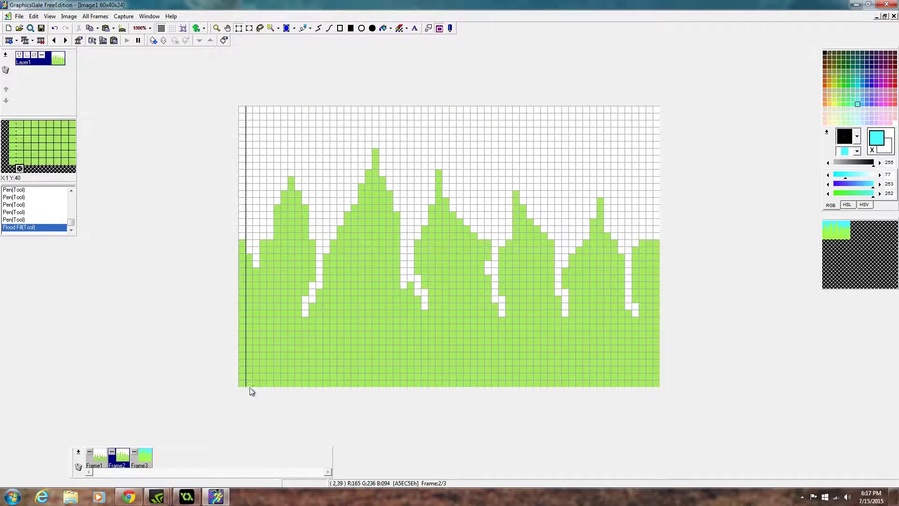
{"action": "left_click_drag", "start_coordinate": [239, 389], "coordinate": [673, 131]}
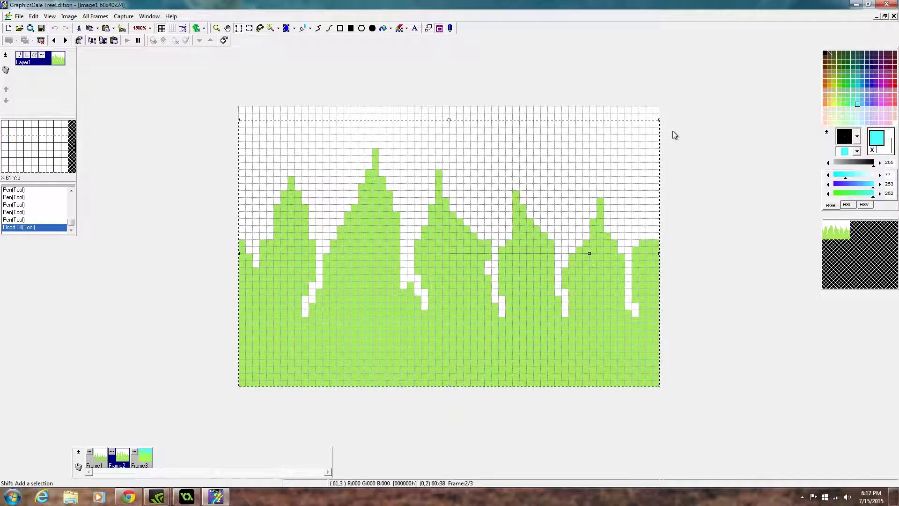
{"action": "left_click", "coordinate": [150, 460]}
{"action": "key", "text": "ctrl+v"}
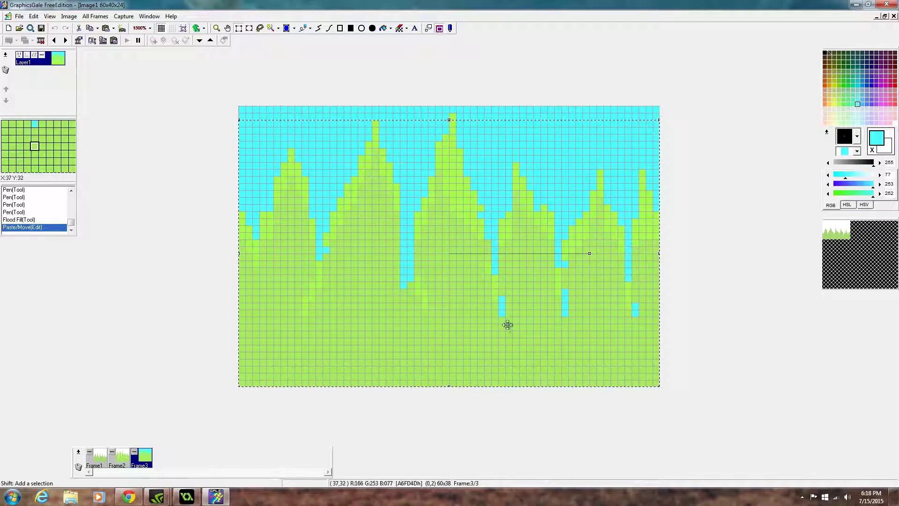
{"action": "left_click_drag", "start_coordinate": [449, 295], "coordinate": [420, 335]}
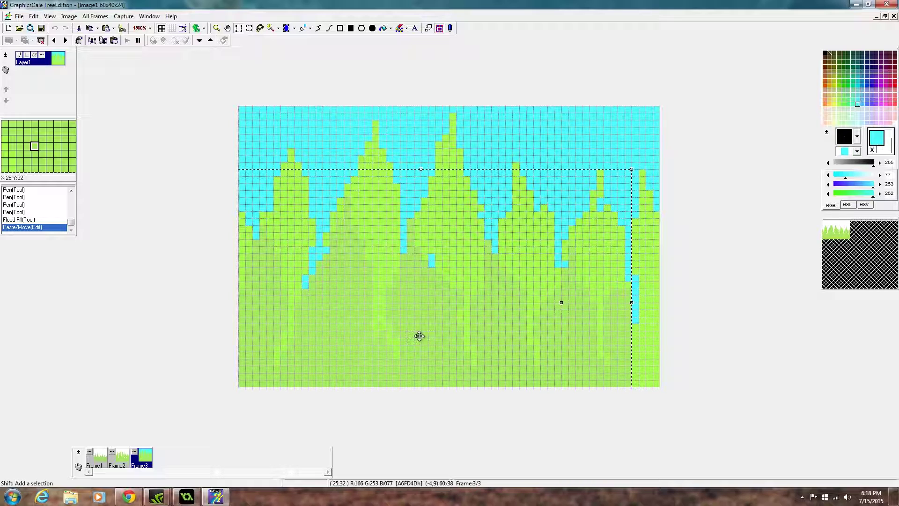
{"action": "key", "text": "Return"}
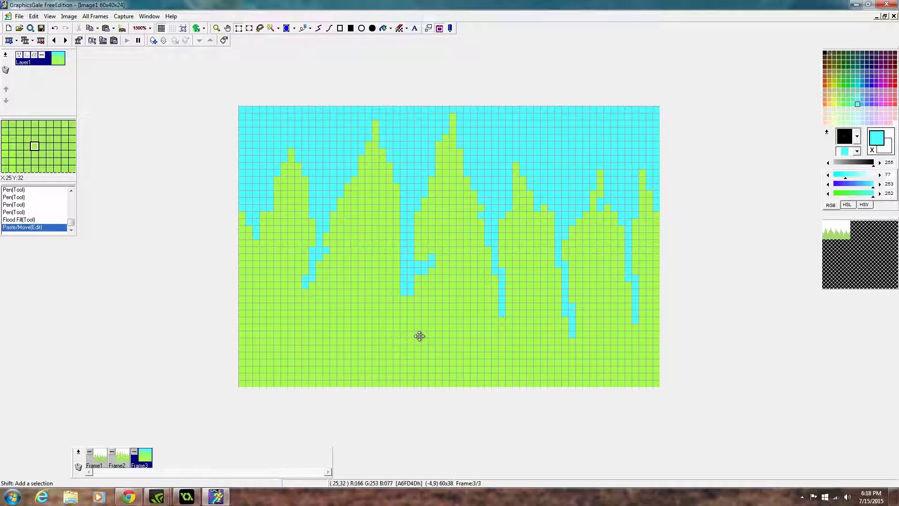
Step: Compare the hill artwork of frames 2 and 1 with frame 3, ending on frame 3
{"action": "left_click", "coordinate": [126, 463]}
{"action": "left_click", "coordinate": [101, 459]}
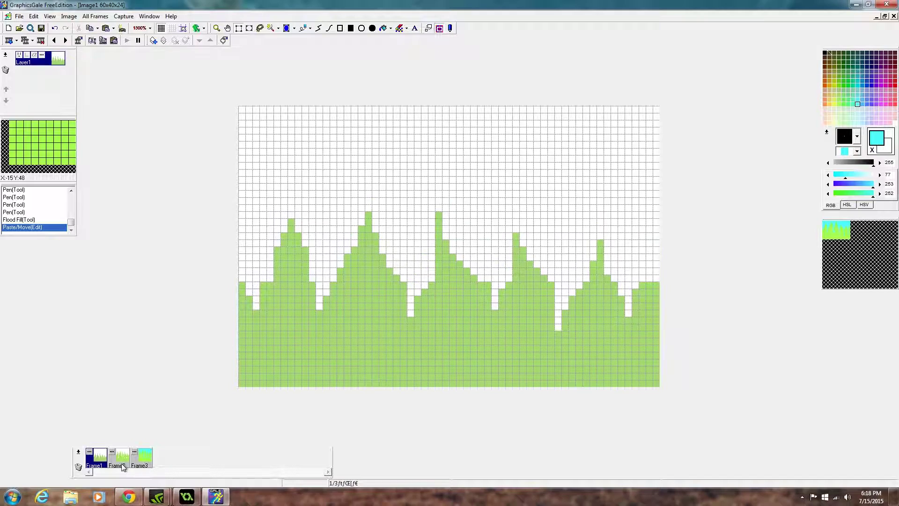
{"action": "left_click", "coordinate": [124, 466]}
{"action": "left_click", "coordinate": [146, 464]}
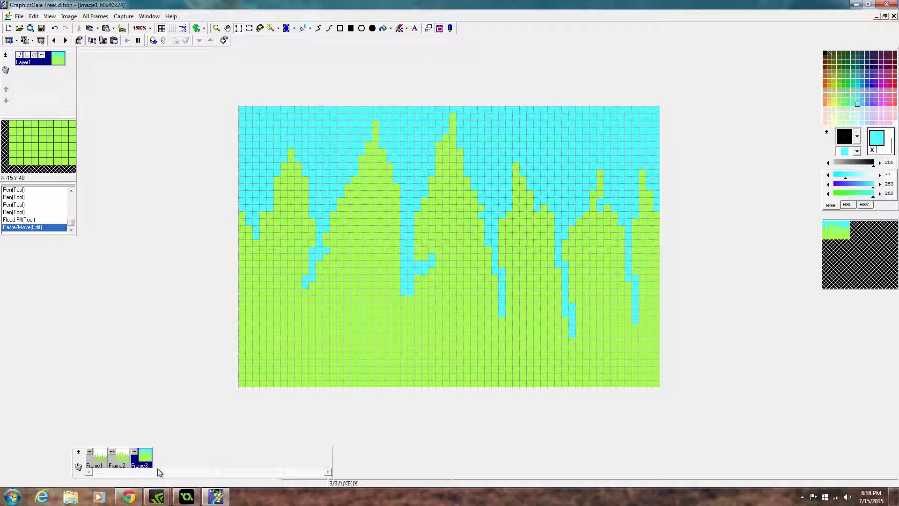
{"action": "left_click", "coordinate": [120, 458]}
{"action": "left_click", "coordinate": [97, 459]}
{"action": "left_click", "coordinate": [123, 458]}
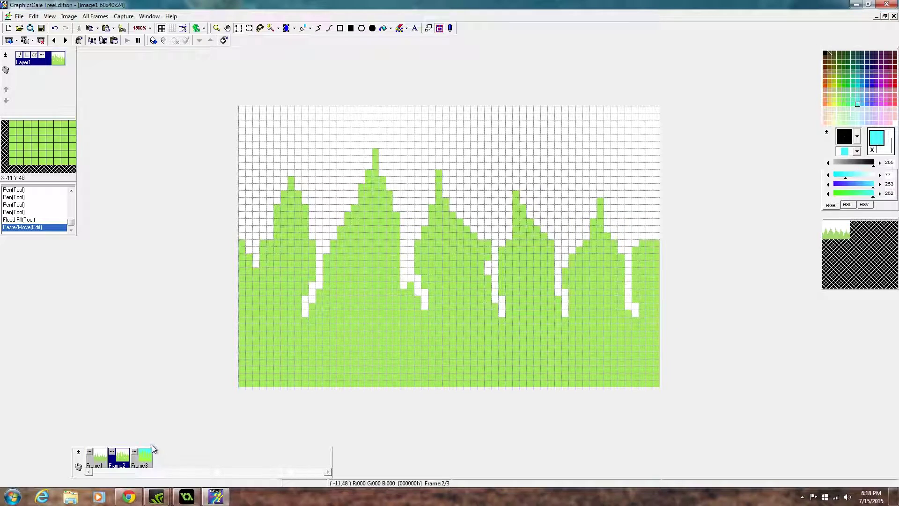
{"action": "left_click", "coordinate": [148, 455]}
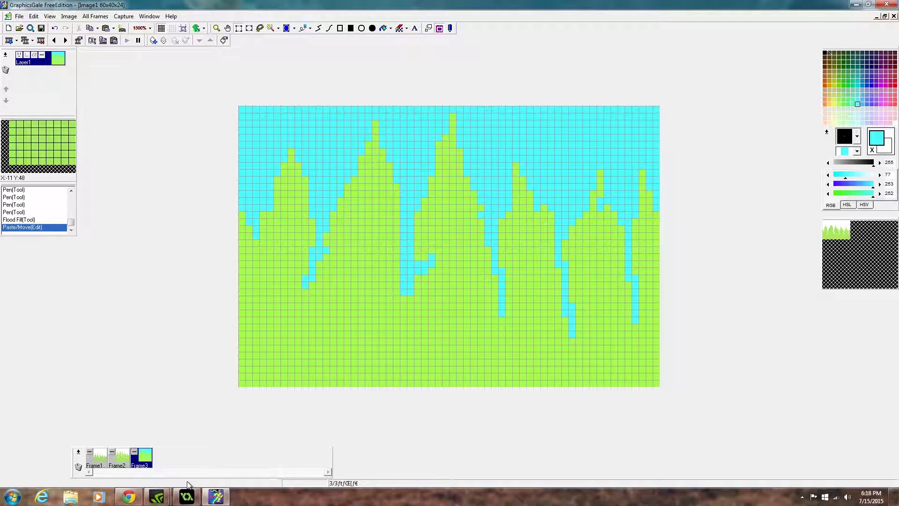
Step: Resample all frames to 480 pixels wide, keeping the aspect ratio and turning smoothing off
{"action": "left_click", "coordinate": [97, 456]}
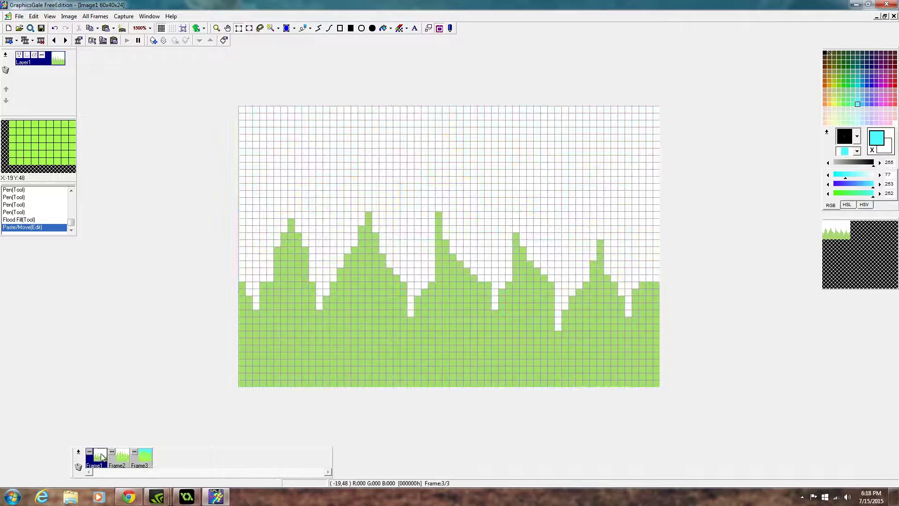
{"action": "left_click", "coordinate": [95, 16]}
{"action": "left_click", "coordinate": [132, 147]}
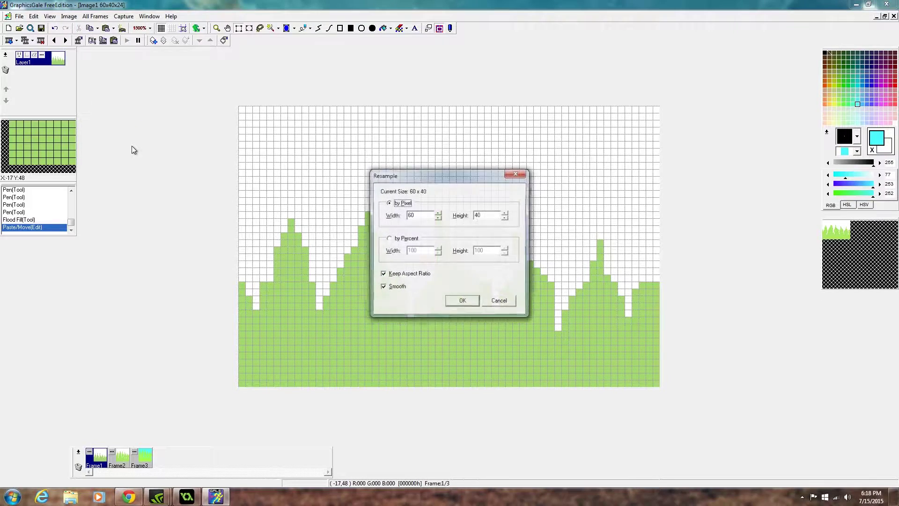
{"action": "left_click", "coordinate": [383, 274]}
{"action": "left_click", "coordinate": [383, 274]}
{"action": "left_click", "coordinate": [383, 287]}
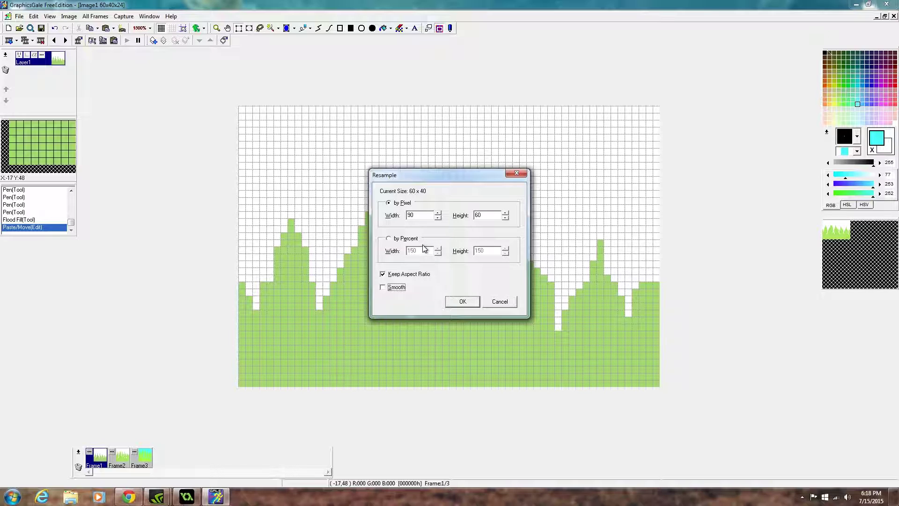
{"action": "double_click", "coordinate": [426, 214]}
{"action": "type", "text": "480"}
{"action": "left_click", "coordinate": [468, 305]}
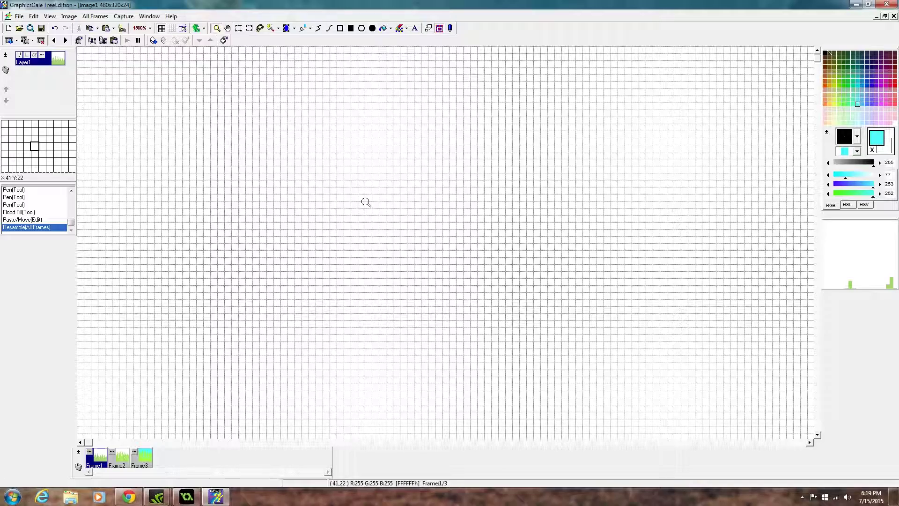
Step: Examine the enlarged hill artwork of frames 1, 2 and 3 at 200% zoom
{"action": "left_click", "coordinate": [422, 246]}
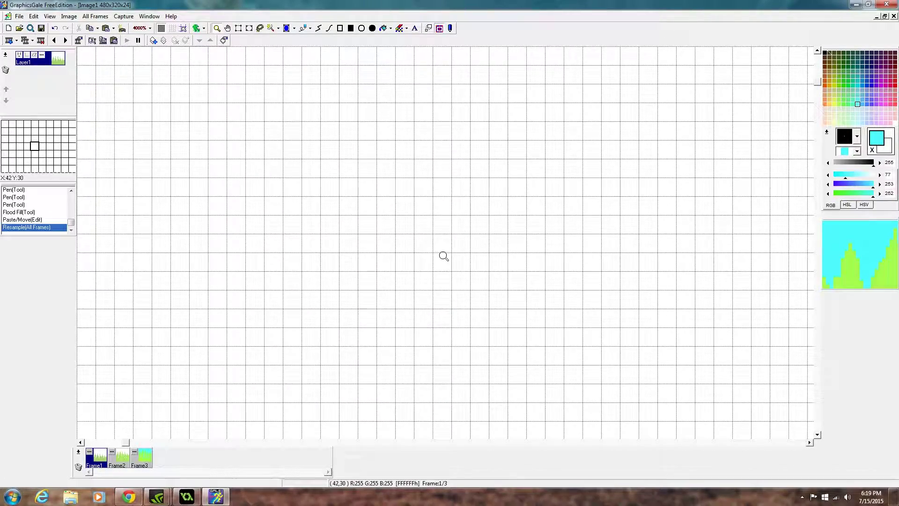
{"action": "left_click", "coordinate": [435, 257]}
{"action": "scroll", "coordinate": [437, 268], "scroll_direction": "down", "scroll_amount": 6}
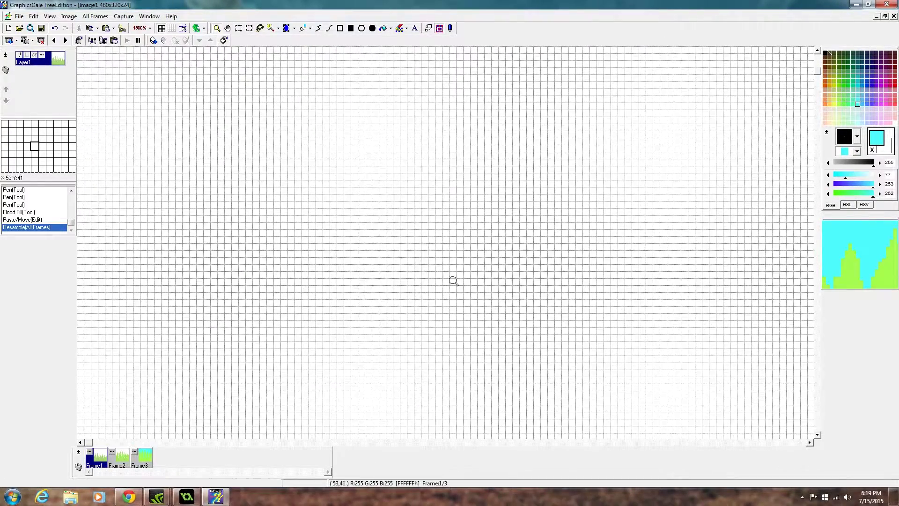
{"action": "scroll", "coordinate": [460, 287], "scroll_direction": "down", "scroll_amount": 5}
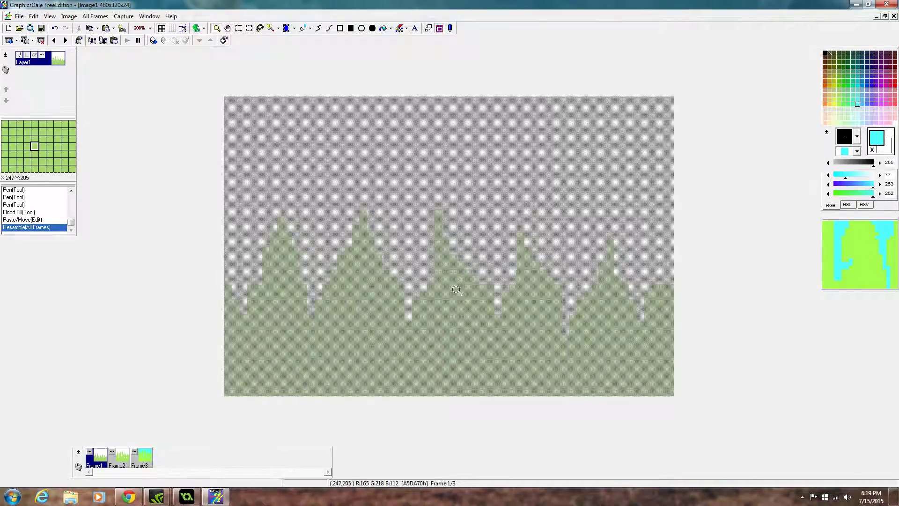
{"action": "scroll", "coordinate": [660, 271], "scroll_direction": "down", "scroll_amount": 1}
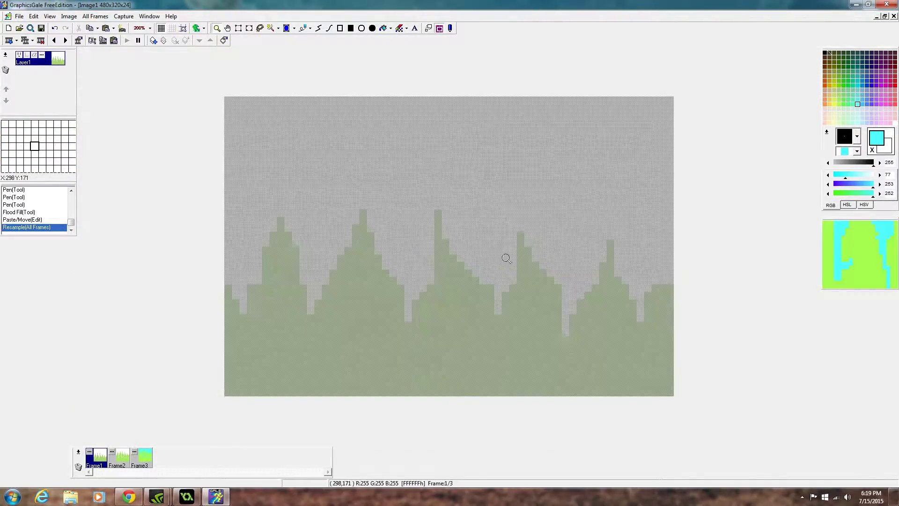
{"action": "scroll", "coordinate": [505, 255], "scroll_direction": "up", "scroll_amount": 2}
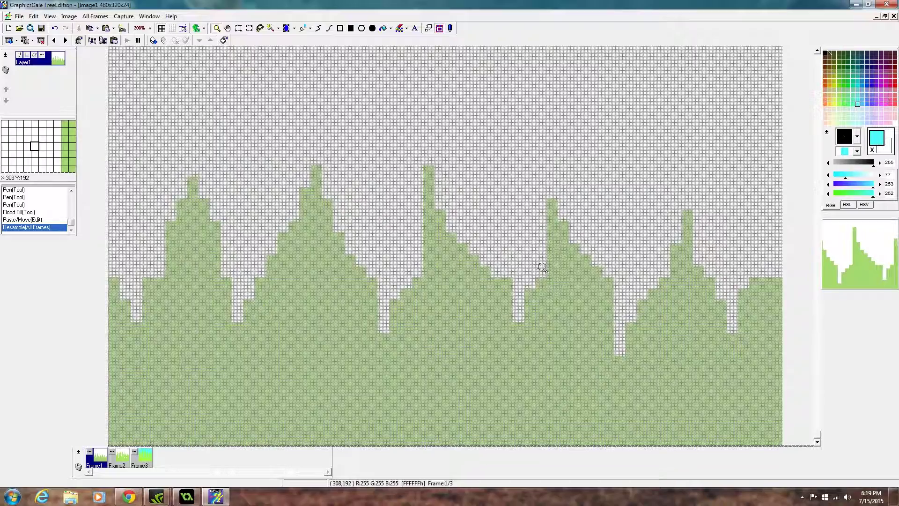
{"action": "scroll", "coordinate": [541, 267], "scroll_direction": "up", "scroll_amount": 1}
{"action": "scroll", "coordinate": [539, 270], "scroll_direction": "down", "scroll_amount": 2}
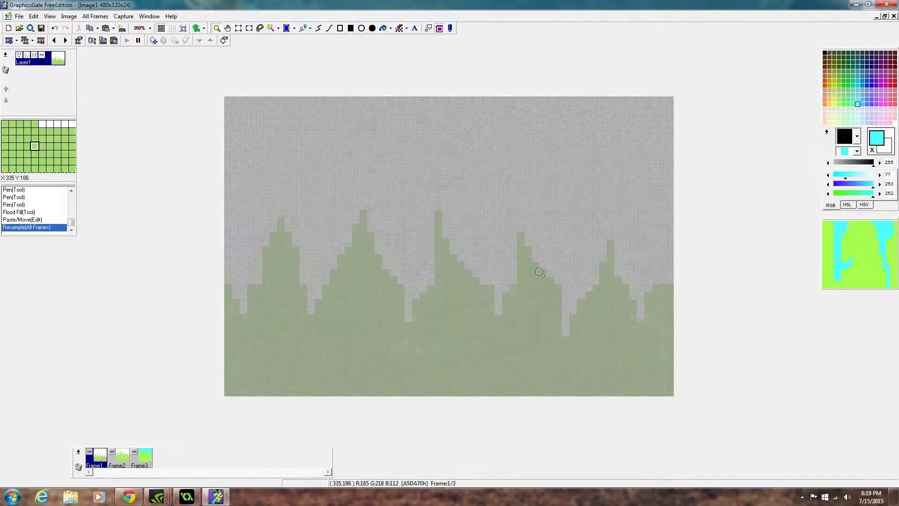
{"action": "left_click", "coordinate": [124, 461]}
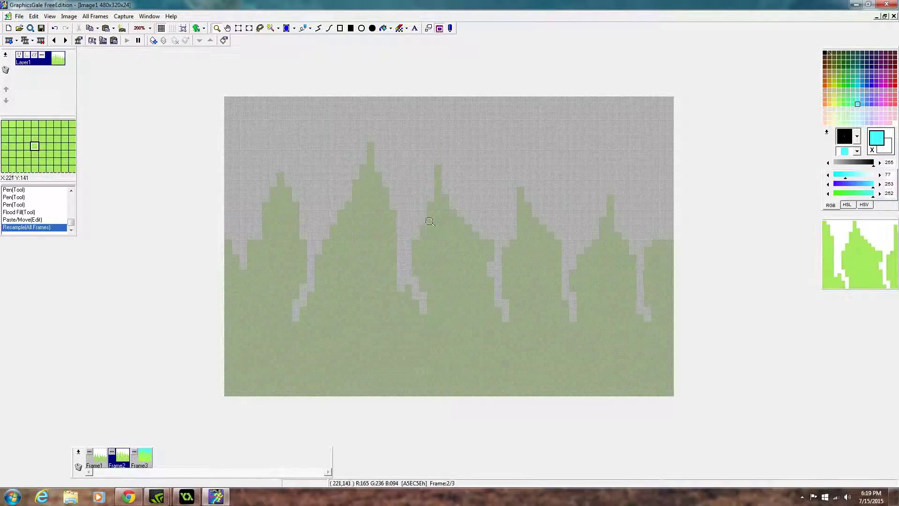
{"action": "left_click", "coordinate": [95, 16]}
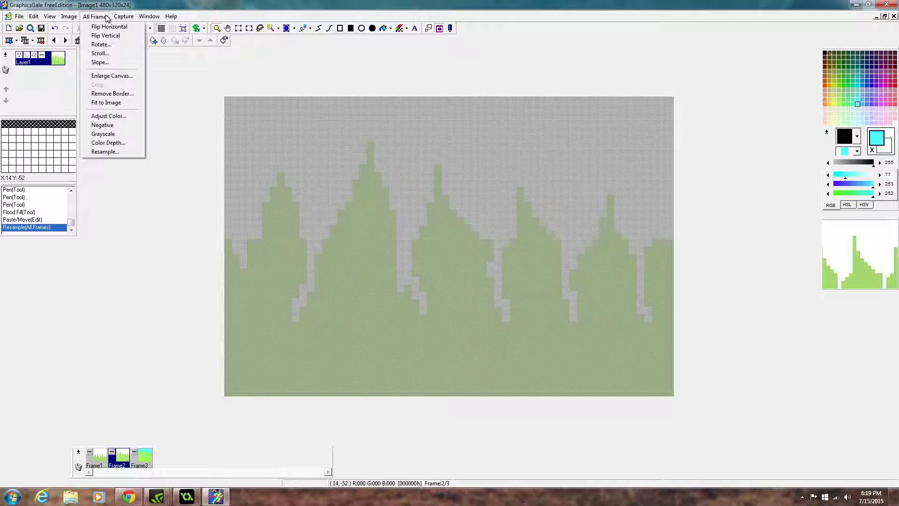
{"action": "left_click", "coordinate": [413, 20]}
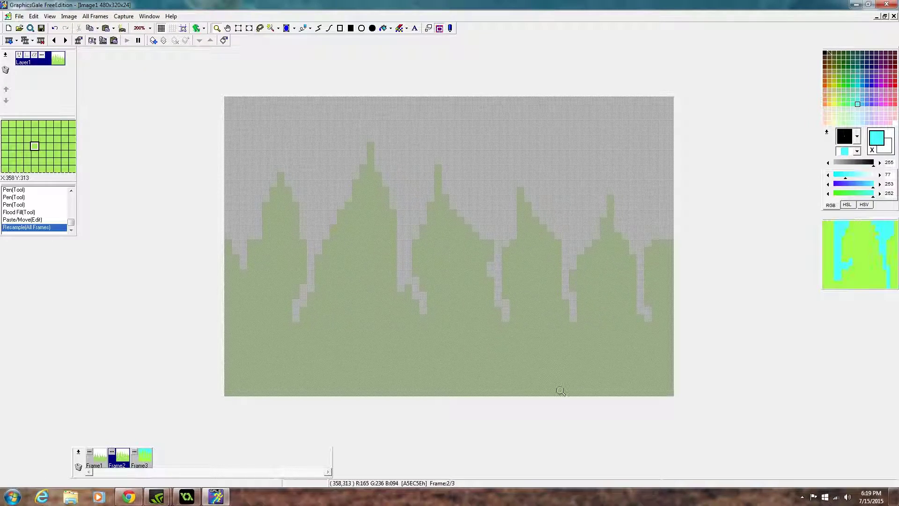
{"action": "left_click", "coordinate": [141, 457]}
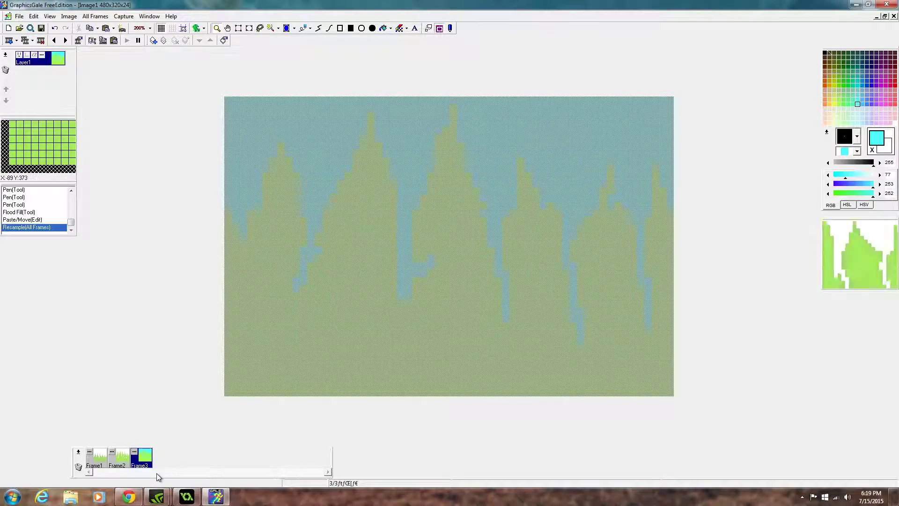
Step: Return to frame 1 and start saving the image as a new file in the Bigz folder
{"action": "left_click", "coordinate": [97, 458]}
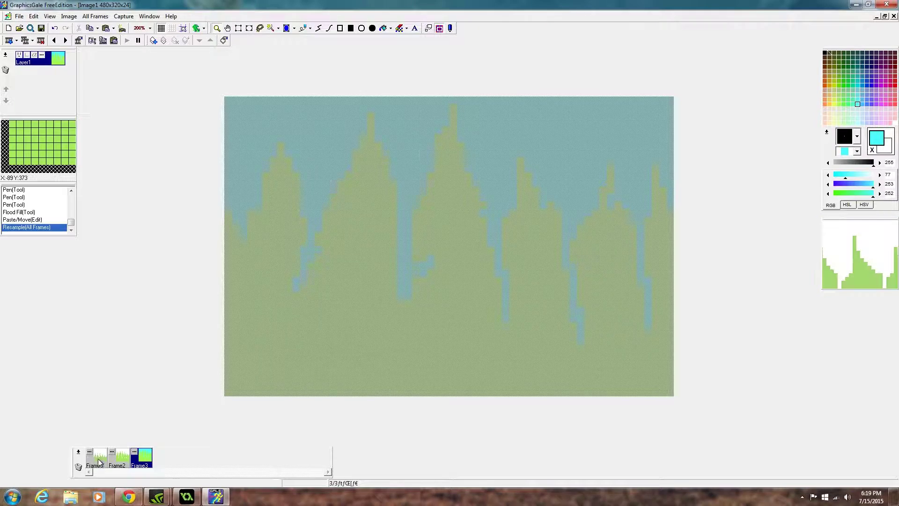
{"action": "left_click", "coordinate": [19, 16]}
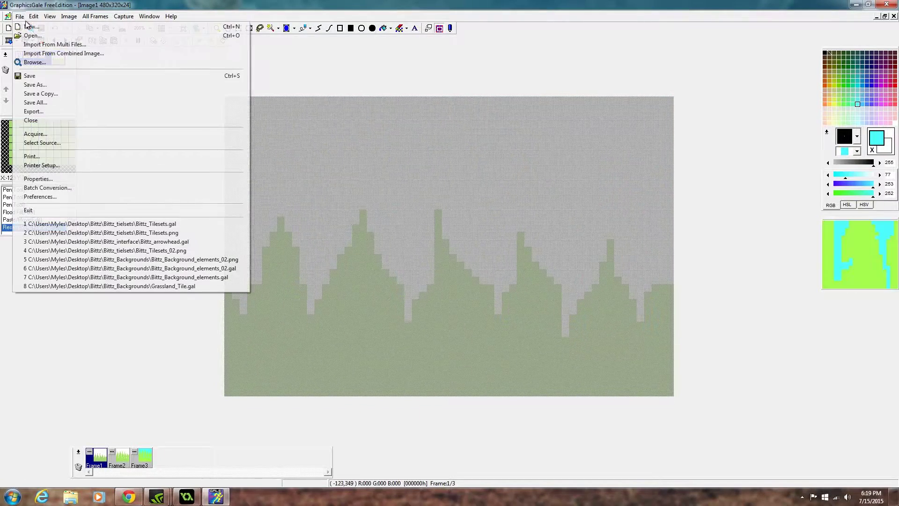
{"action": "left_click", "coordinate": [46, 84]}
{"action": "left_click", "coordinate": [557, 134]}
{"action": "left_click", "coordinate": [482, 195]}
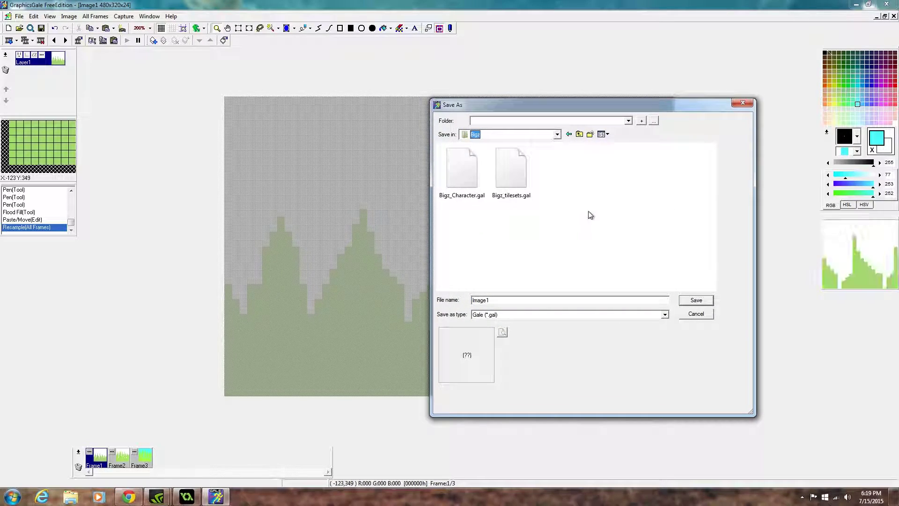
Step: Name the file Bigz_Background and save it in the Gale (*.gal) format
{"action": "left_click", "coordinate": [508, 301]}
{"action": "double_click", "coordinate": [508, 299]}
{"action": "type", "text": "Background"}
{"action": "key", "text": "BackSpace"}
{"action": "key", "text": "BackSpace"}
{"action": "key", "text": "BackSpace"}
{"action": "key", "text": "BackSpace"}
{"action": "key", "text": "BackSpace"}
{"action": "key", "text": "BackSpace"}
{"action": "key", "text": "BackSpace"}
{"action": "key", "text": "BackSpace"}
{"action": "key", "text": "BackSpace"}
{"action": "type", "text": "Bigz_"}
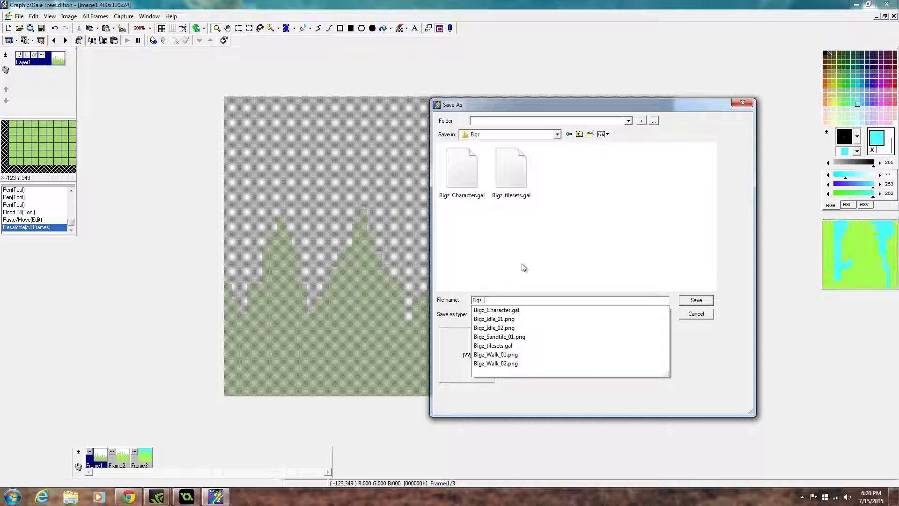
{"action": "type", "text": "Bakc"}
{"action": "key", "text": "BackSpace"}
{"action": "type", "text": "ck"}
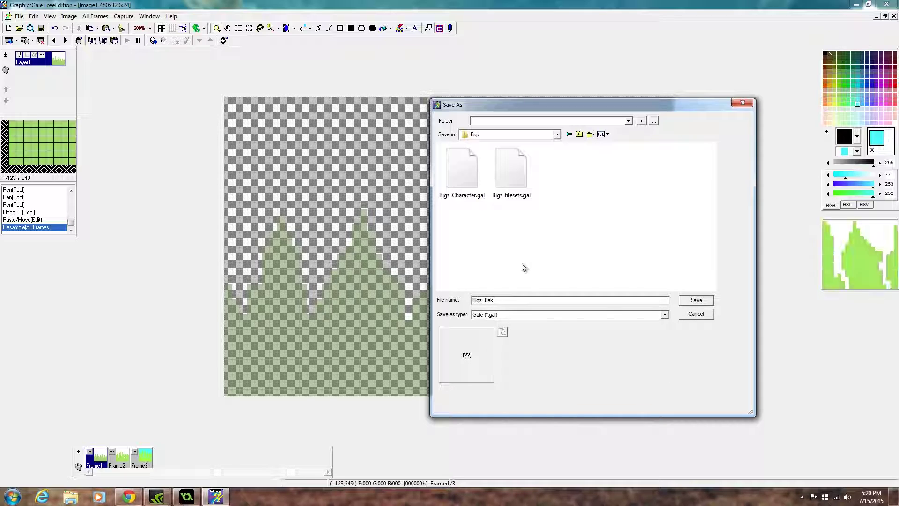
{"action": "type", "text": "ground"}
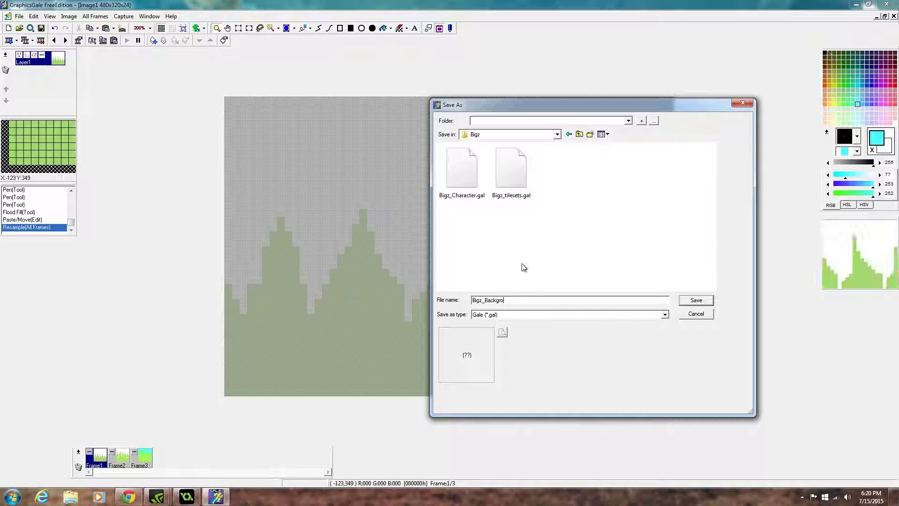
{"action": "left_click", "coordinate": [706, 301]}
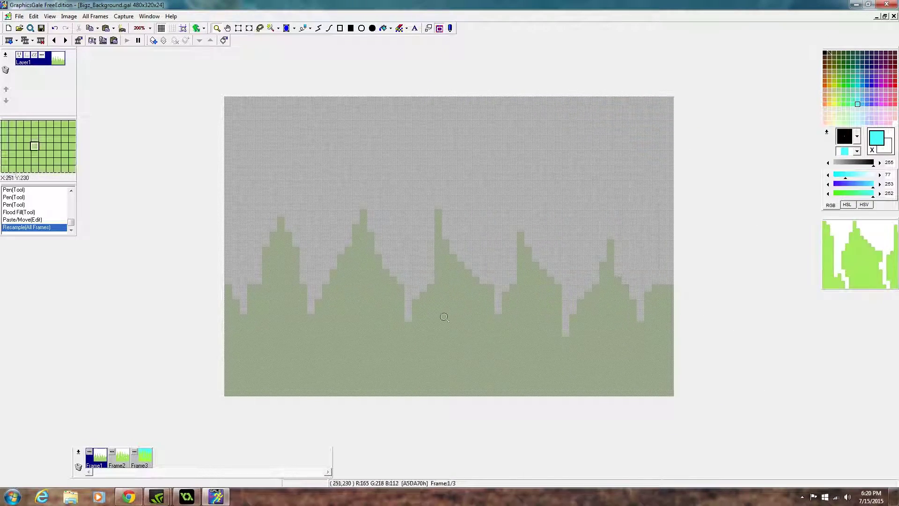
Step: Save frame 1 as the PNG file Bigz_Background.png in the Bigz folder, without an alpha channel
{"action": "left_click", "coordinate": [141, 464]}
{"action": "left_click", "coordinate": [98, 465]}
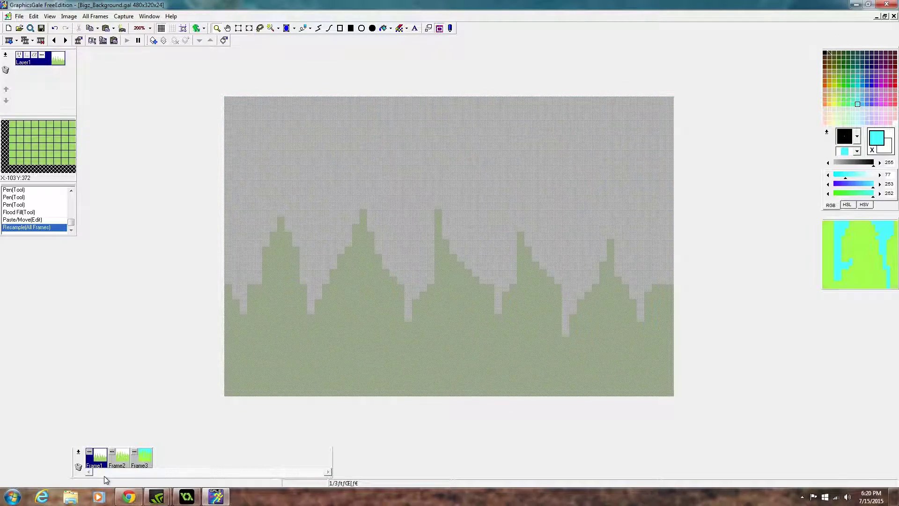
{"action": "left_click", "coordinate": [19, 16]}
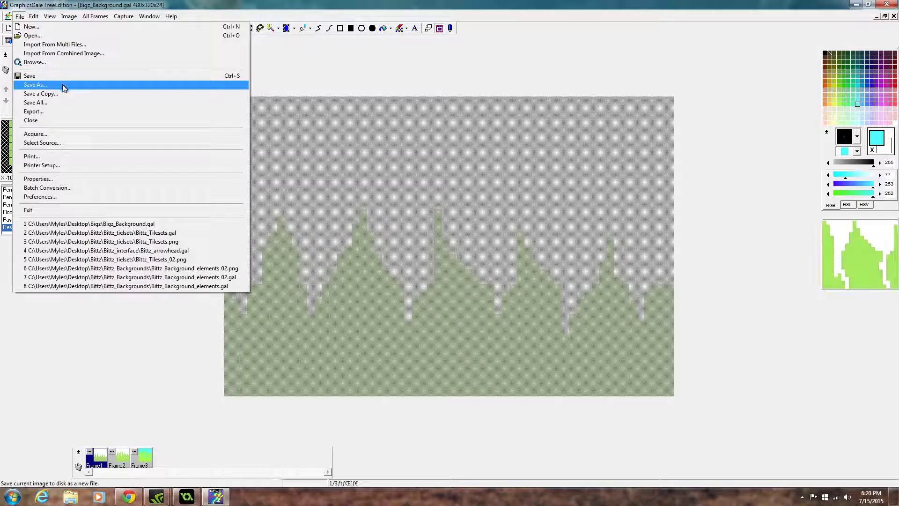
{"action": "left_click", "coordinate": [64, 86]}
{"action": "left_click", "coordinate": [574, 315]}
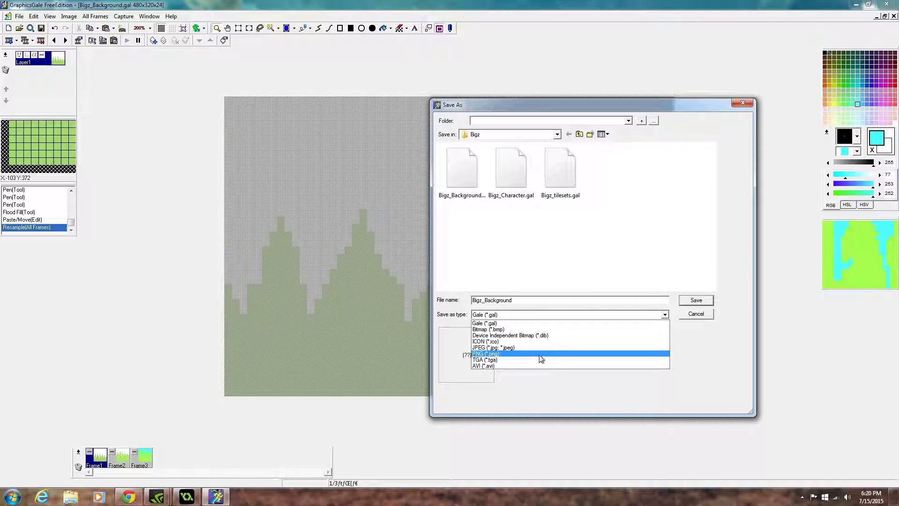
{"action": "left_click", "coordinate": [541, 355]}
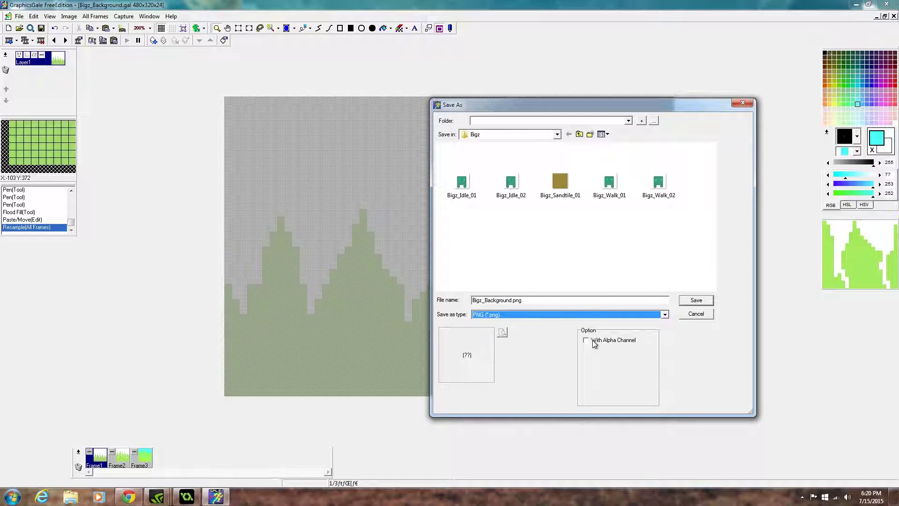
{"action": "left_click", "coordinate": [696, 300]}
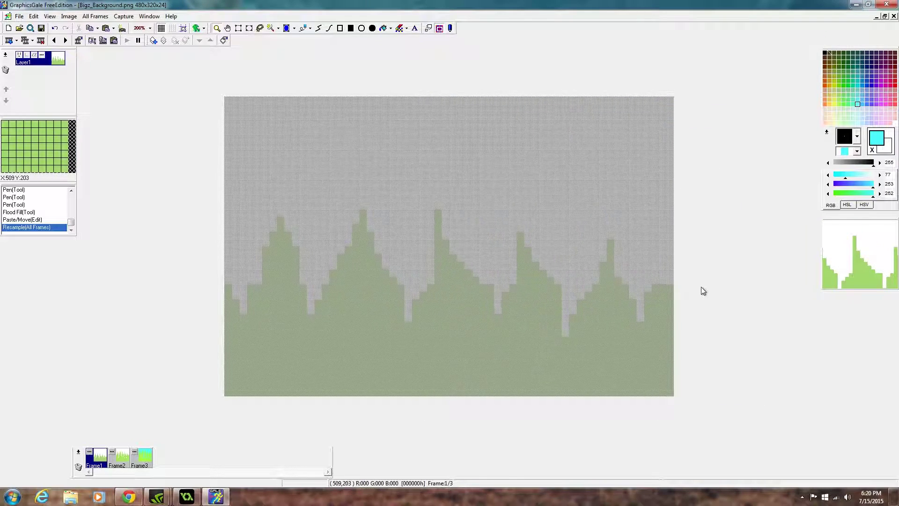
Step: Save frame 2 as a separate PNG file named Bigz_Background_02, without overwriting frame 1's file
{"action": "key", "text": "Right"}
{"action": "left_click", "coordinate": [19, 16]}
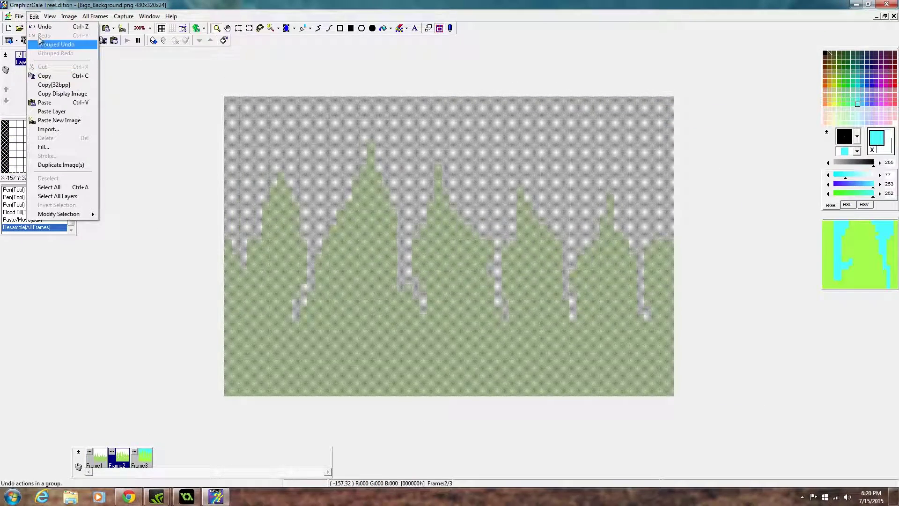
{"action": "left_click", "coordinate": [45, 84]}
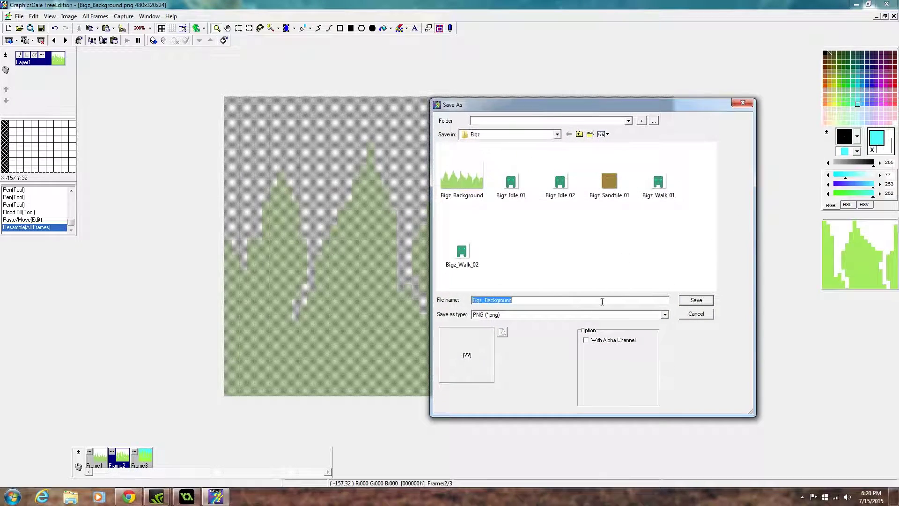
{"action": "left_click", "coordinate": [578, 314]}
{"action": "left_click", "coordinate": [550, 353]}
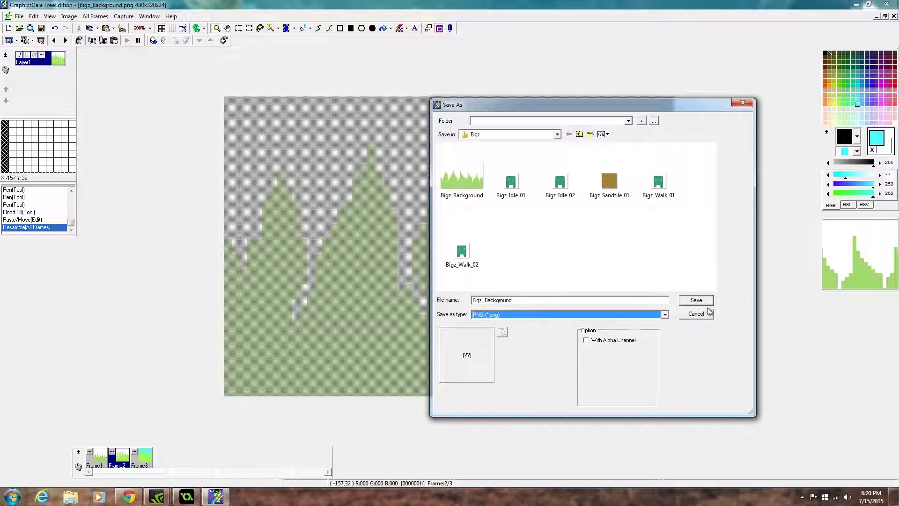
{"action": "left_click", "coordinate": [706, 302]}
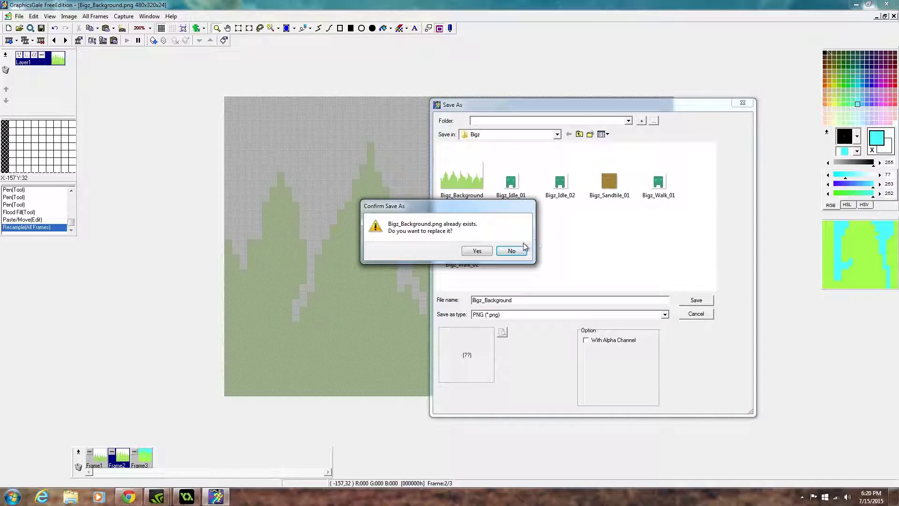
{"action": "left_click", "coordinate": [511, 251]}
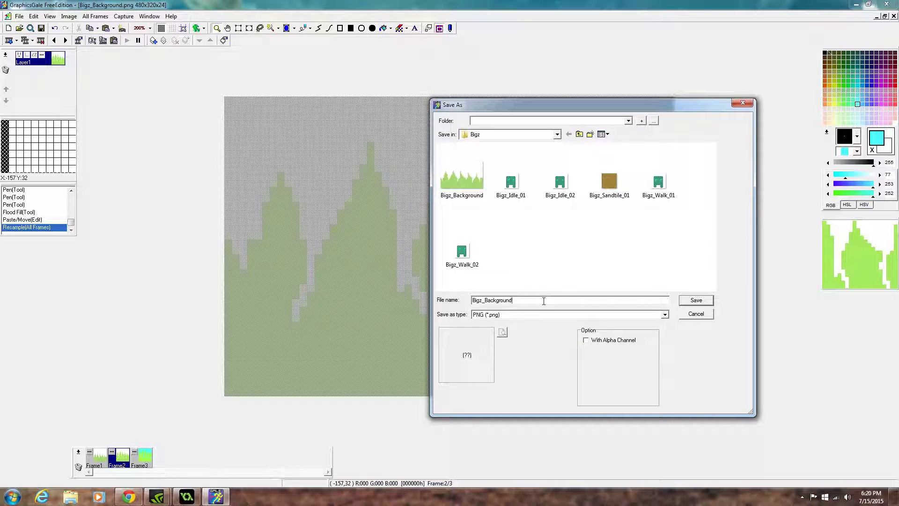
{"action": "type", "text": "_02"}
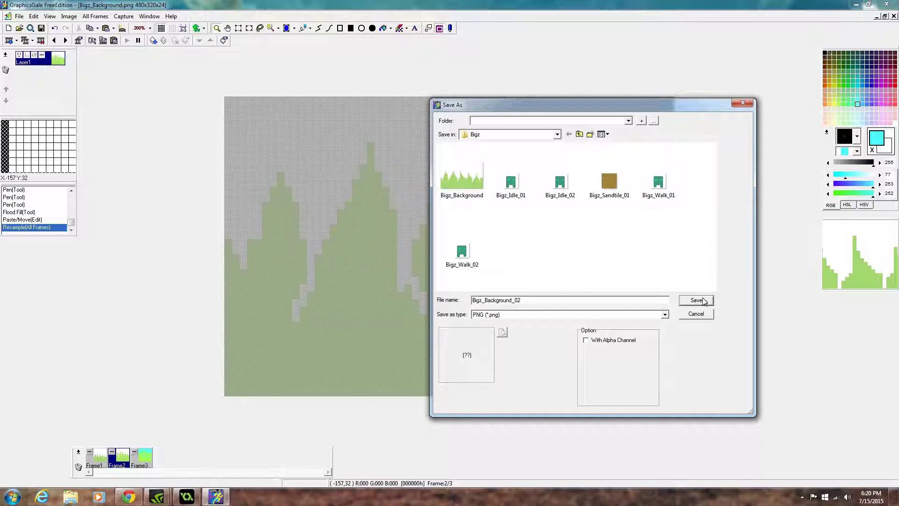
{"action": "left_click", "coordinate": [707, 301]}
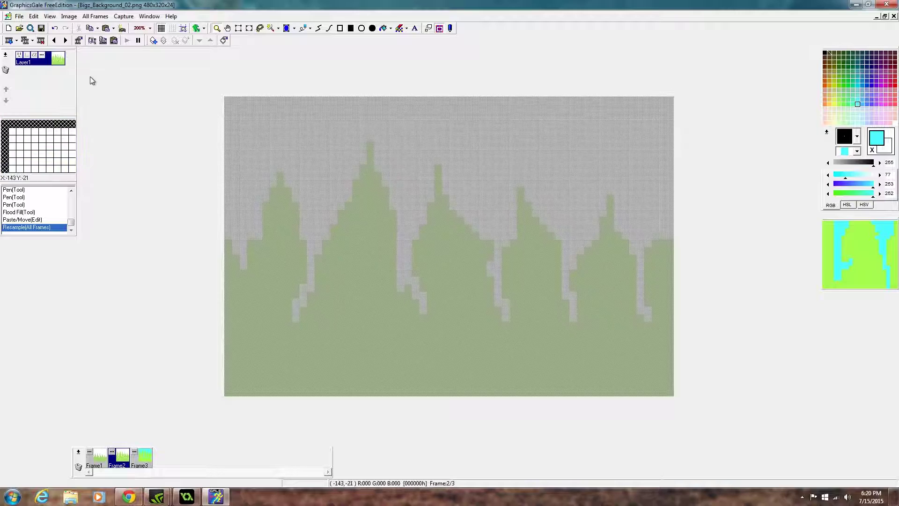
Step: Save frame 3 as a separate PNG file named Bigz_Background_03 in the Bigz folder, without an alpha channel
{"action": "left_click", "coordinate": [145, 458]}
{"action": "left_click", "coordinate": [19, 16]}
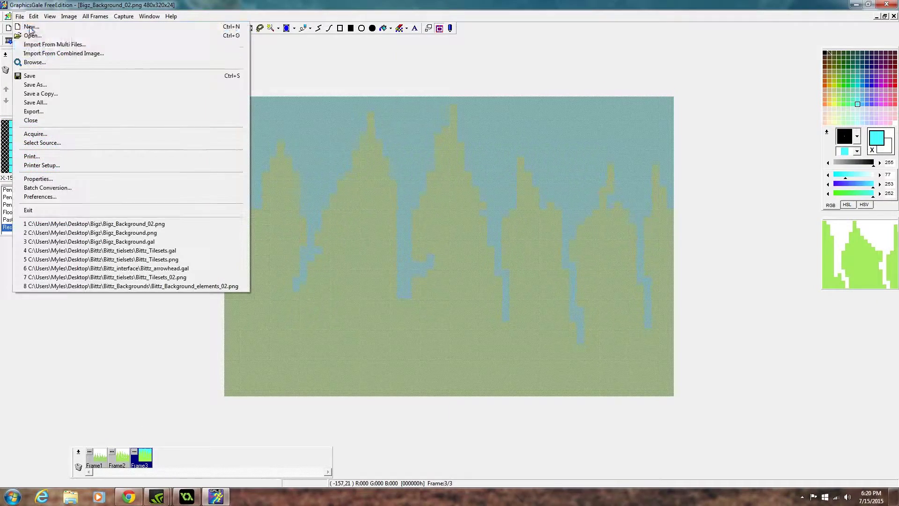
{"action": "left_click", "coordinate": [50, 86]}
{"action": "left_click", "coordinate": [562, 315]}
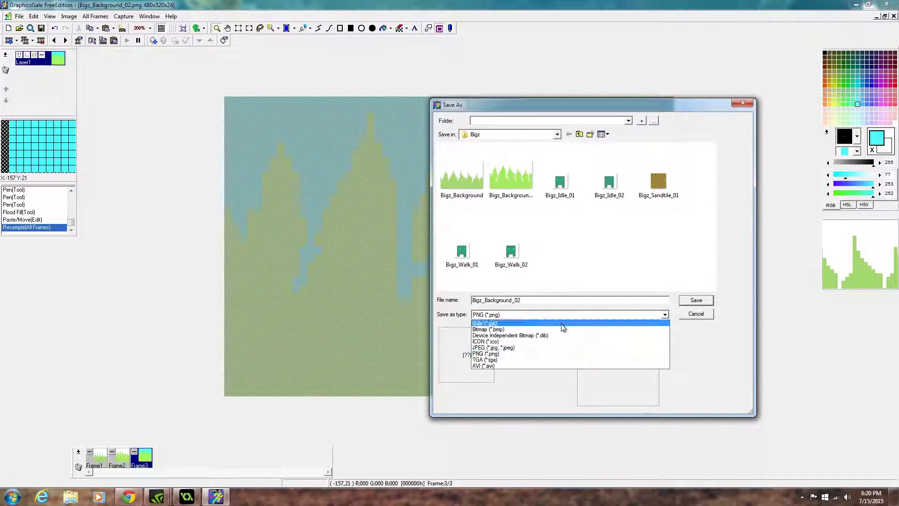
{"action": "left_click", "coordinate": [546, 354]}
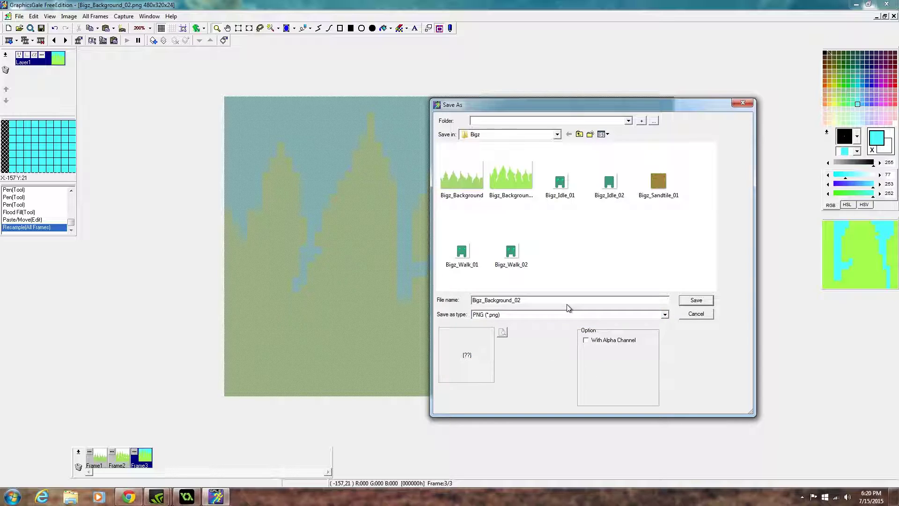
{"action": "left_click", "coordinate": [567, 305]}
{"action": "key", "text": "BackSpace"}
{"action": "type", "text": "3"}
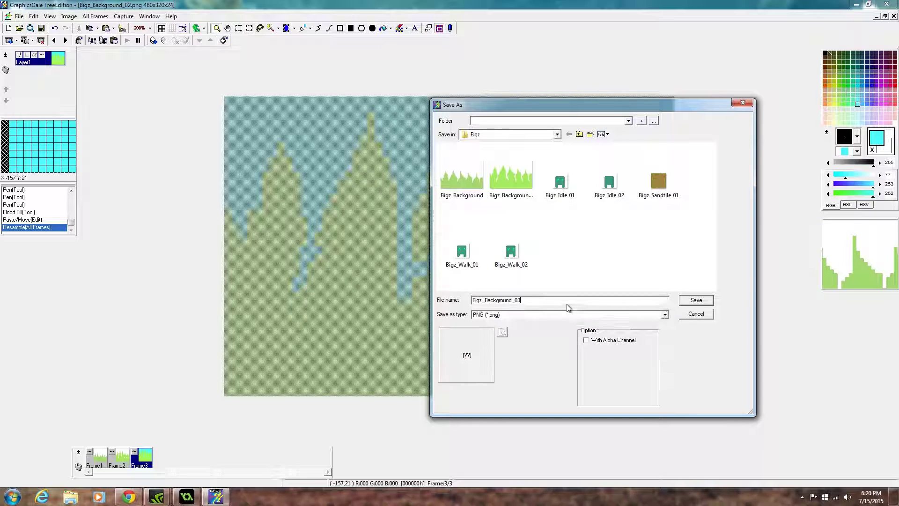
{"action": "left_click", "coordinate": [697, 301]}
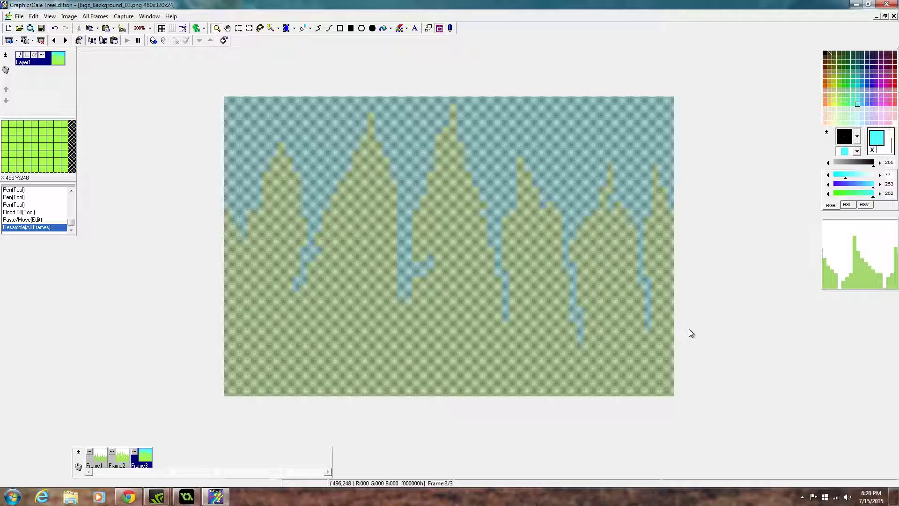
Step: Switch to GameMaker Studio and close the rm_tutorial room's properties, keeping its changes
{"action": "left_click", "coordinate": [854, 6]}
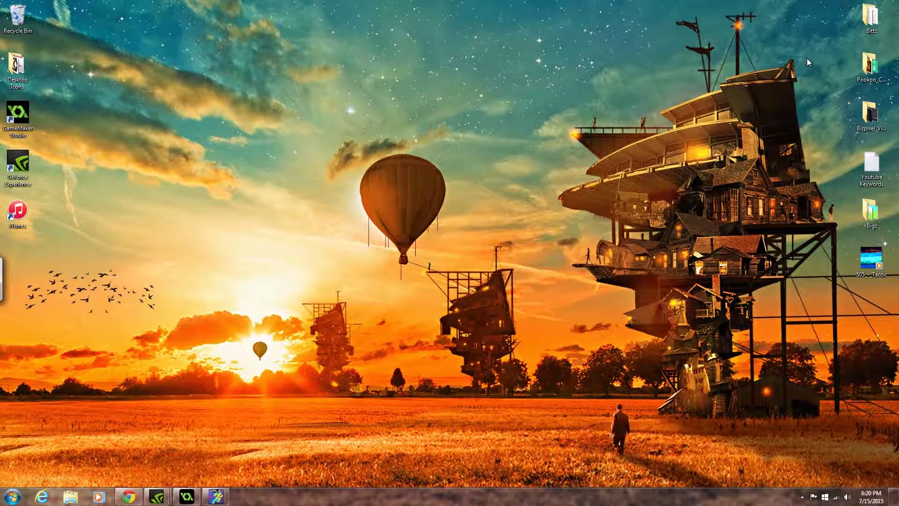
{"action": "left_click", "coordinate": [193, 497]}
{"action": "mouse_move", "coordinate": [217, 493]}
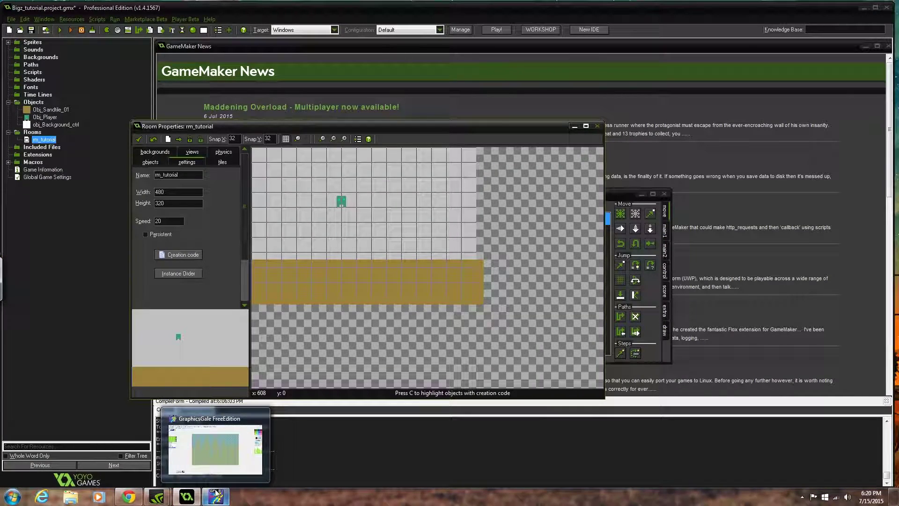
{"action": "left_click", "coordinate": [139, 139]}
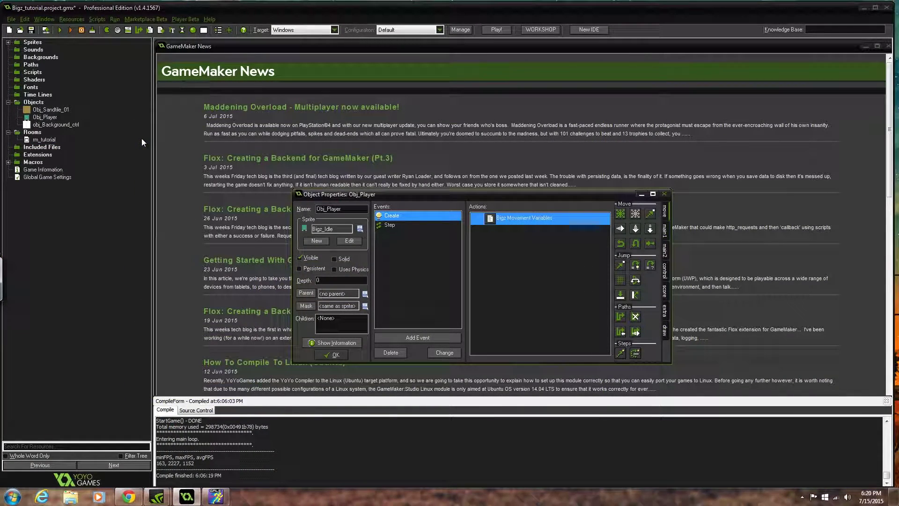
Step: Create a new background resource and load the Bigz_Background image from the Bigz folder, leaving Remove Background off
{"action": "left_click", "coordinate": [51, 59]}
{"action": "right_click", "coordinate": [53, 62]}
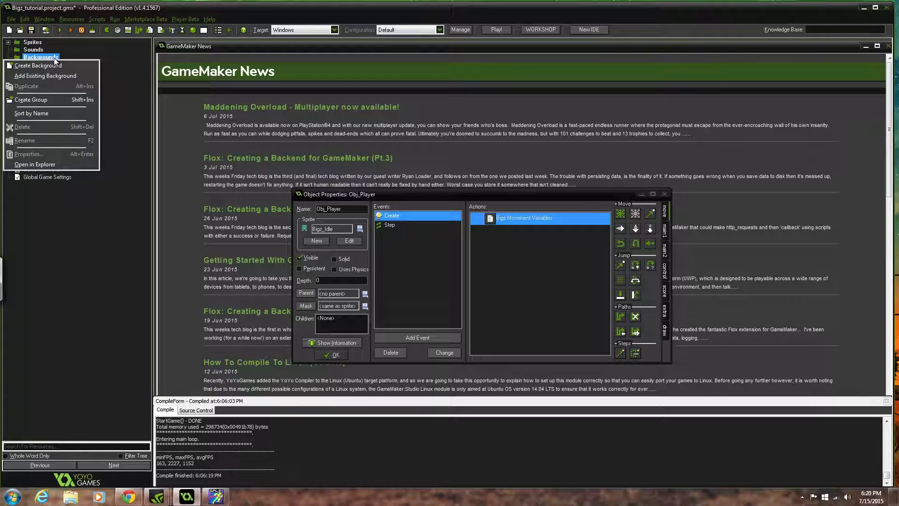
{"action": "left_click", "coordinate": [51, 65]}
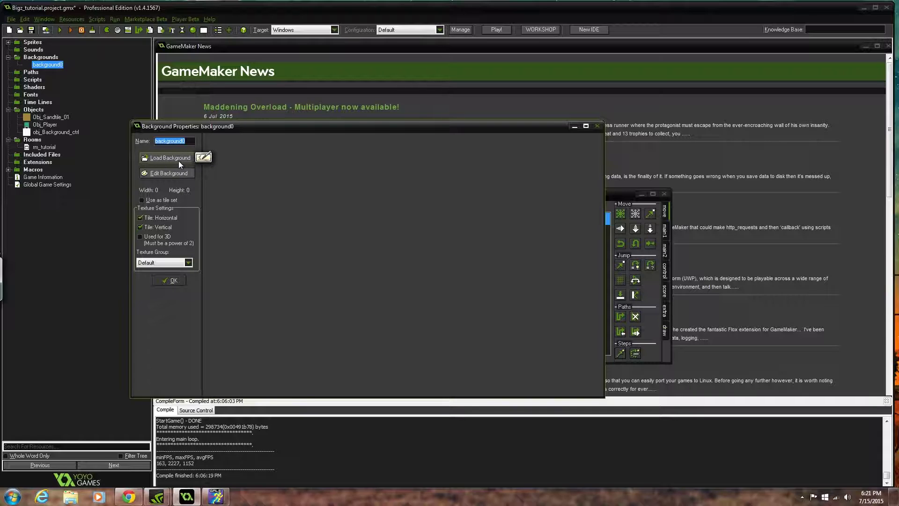
{"action": "left_click", "coordinate": [180, 160]}
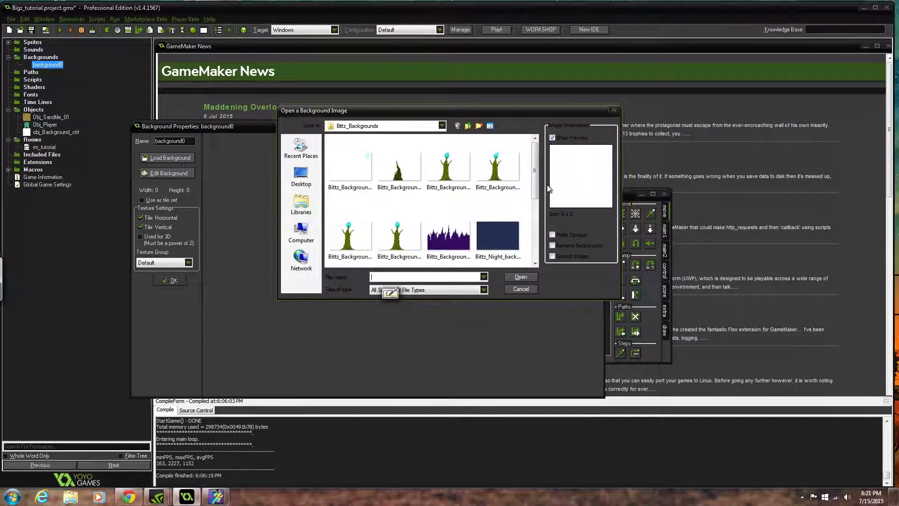
{"action": "left_click", "coordinate": [442, 126]}
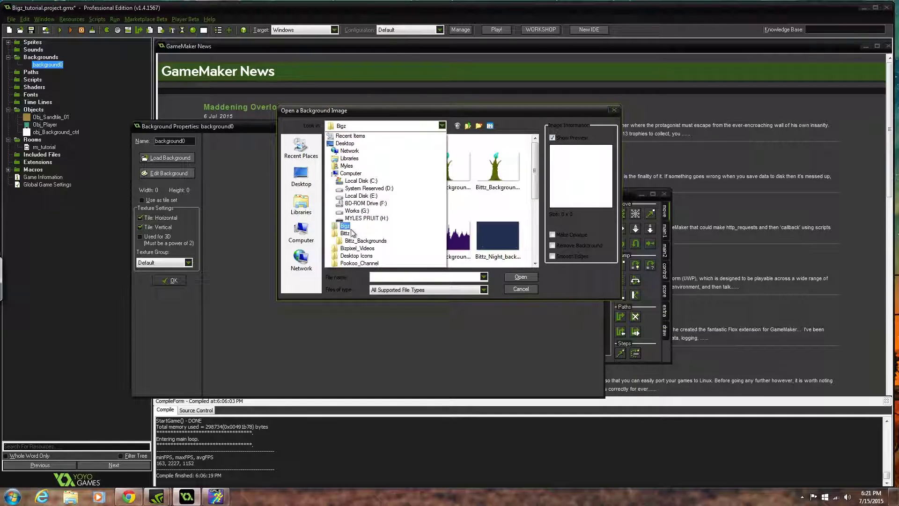
{"action": "left_click", "coordinate": [353, 228]}
{"action": "left_click", "coordinate": [350, 166]}
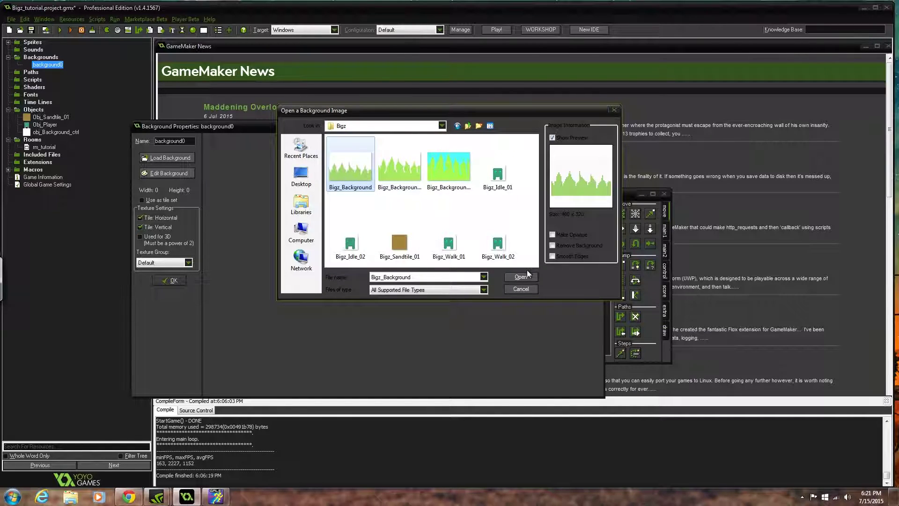
{"action": "left_click", "coordinate": [592, 245]}
{"action": "left_click", "coordinate": [589, 248]}
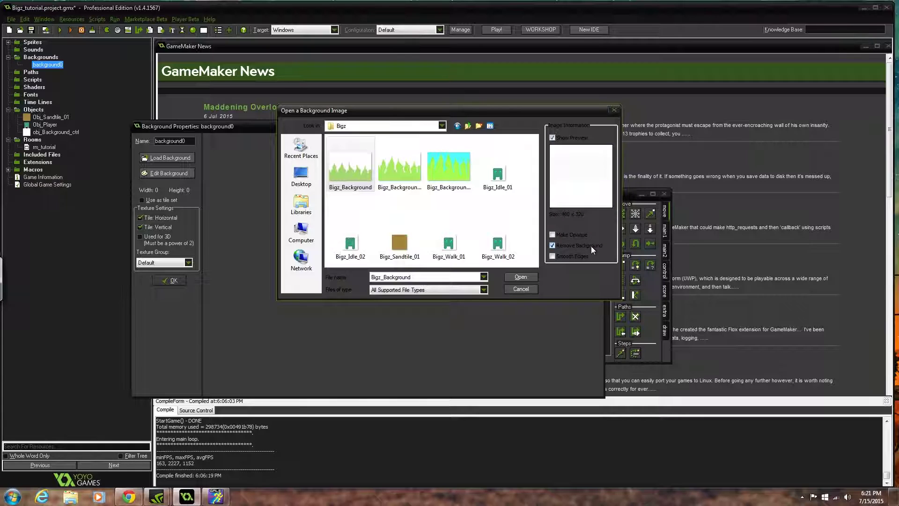
{"action": "left_click", "coordinate": [525, 277]}
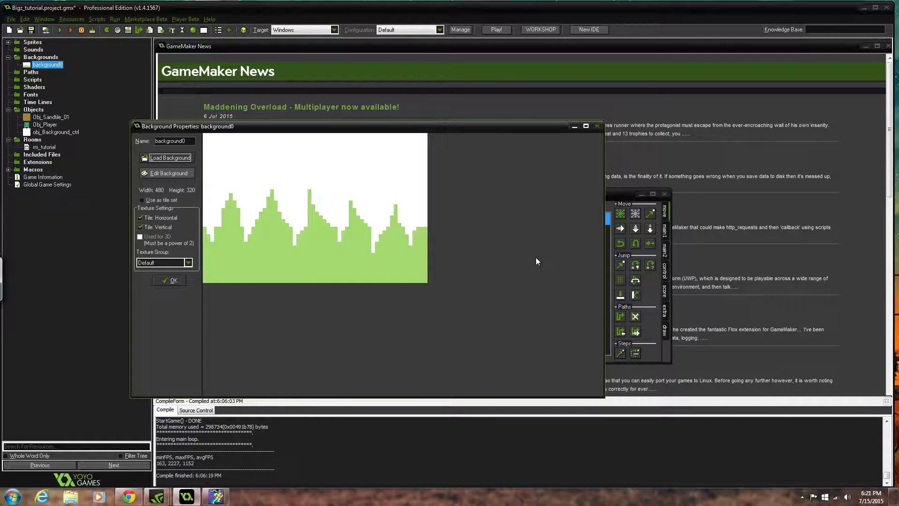
Step: Open the loaded background for editing and examine the drawing tools and the transform, edit and image commands
{"action": "left_click", "coordinate": [186, 173]}
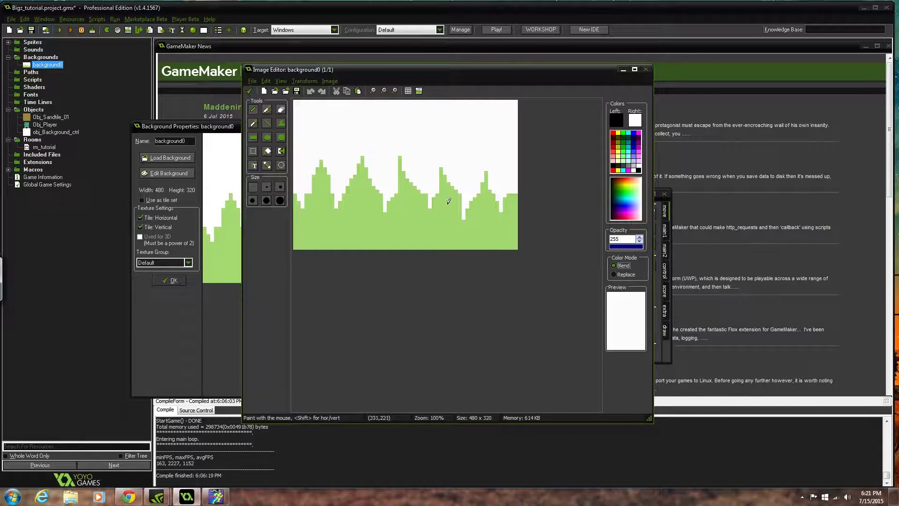
{"action": "left_click", "coordinate": [269, 110]}
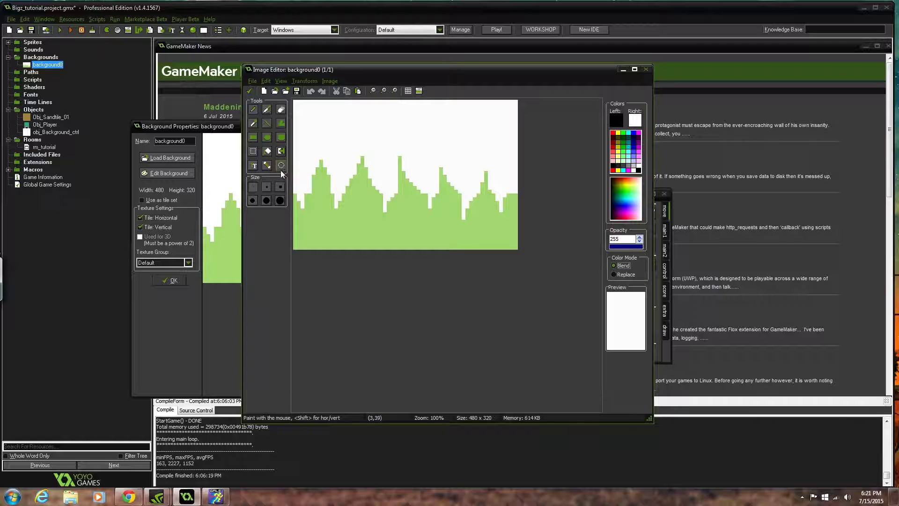
{"action": "left_click", "coordinate": [316, 81]}
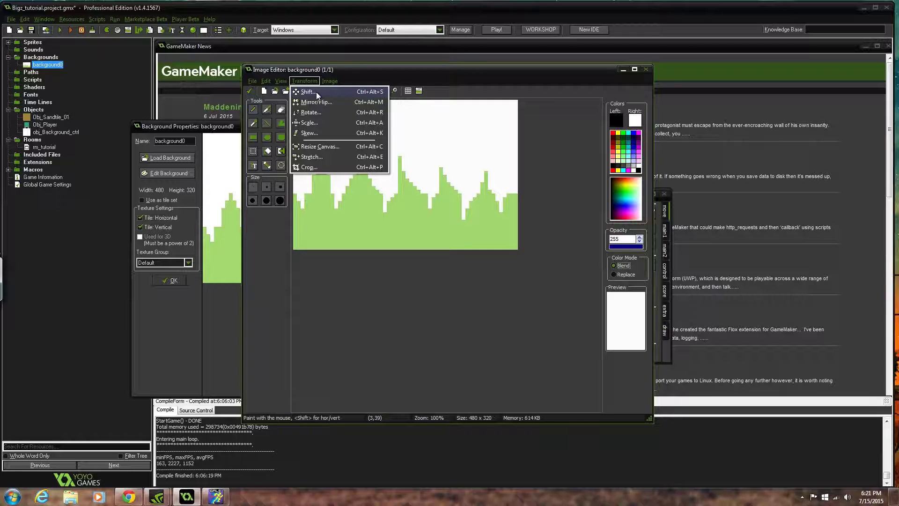
{"action": "mouse_move", "coordinate": [287, 82]}
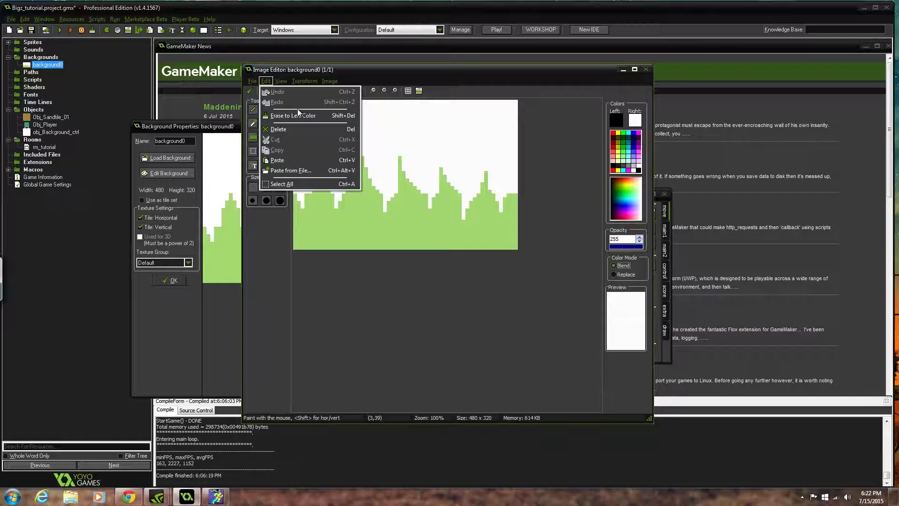
{"action": "mouse_move", "coordinate": [332, 84]}
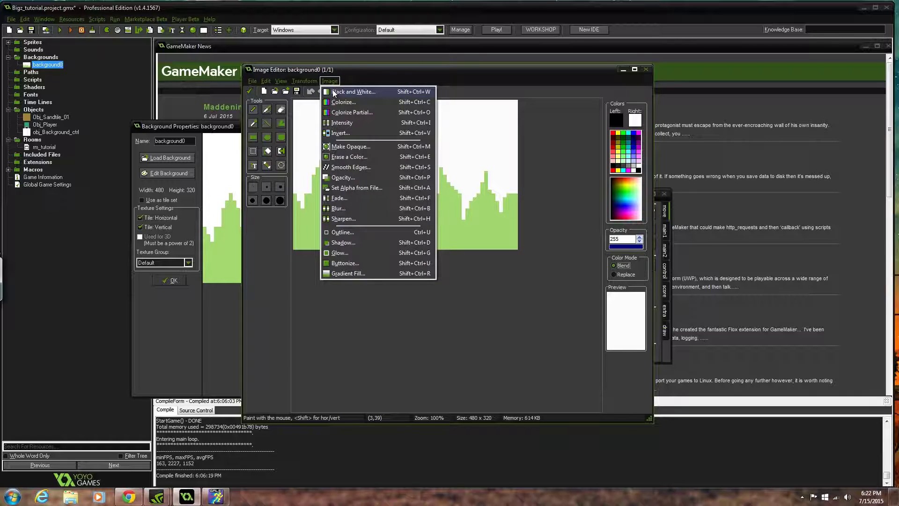
{"action": "left_click", "coordinate": [372, 69]}
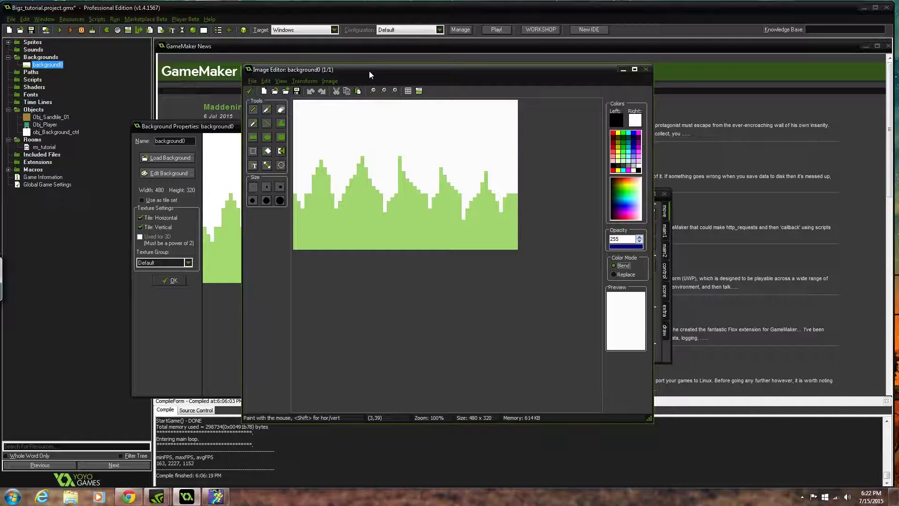
{"action": "left_click", "coordinate": [281, 109]}
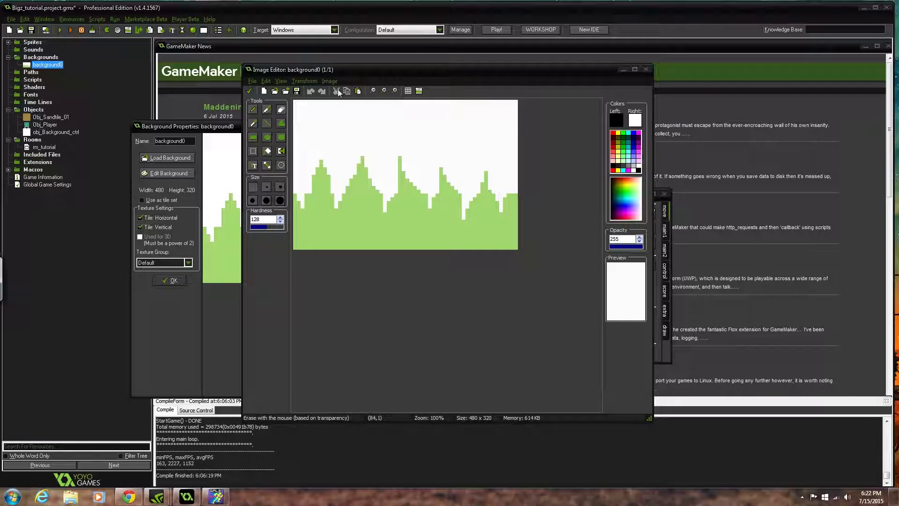
{"action": "left_click", "coordinate": [313, 81]}
{"action": "mouse_move", "coordinate": [333, 82]}
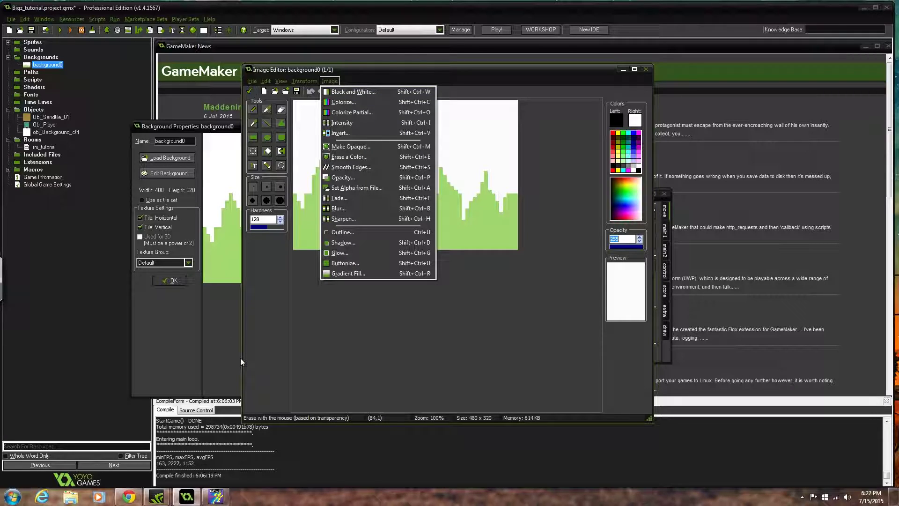
{"action": "left_click", "coordinate": [282, 163]}
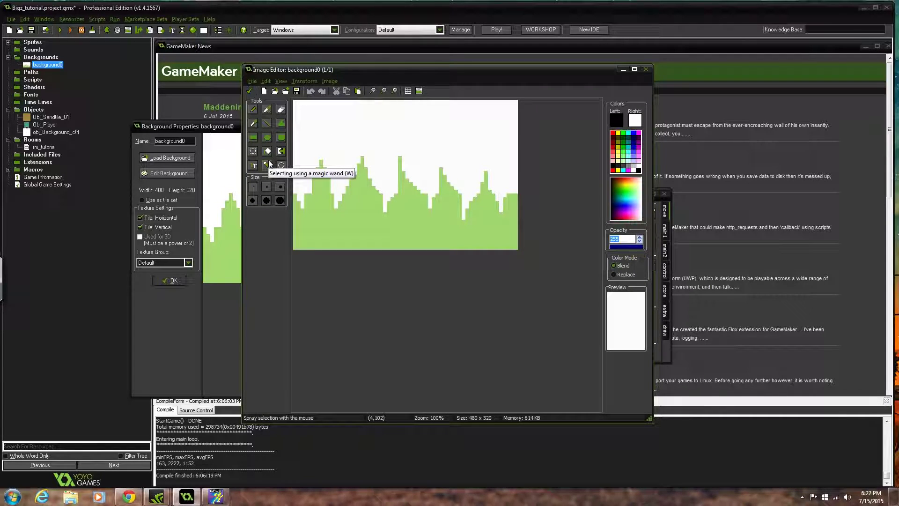
Step: Select the white area above the green hills with the magic wand and delete it
{"action": "left_click", "coordinate": [270, 164]}
{"action": "left_click", "coordinate": [359, 132]}
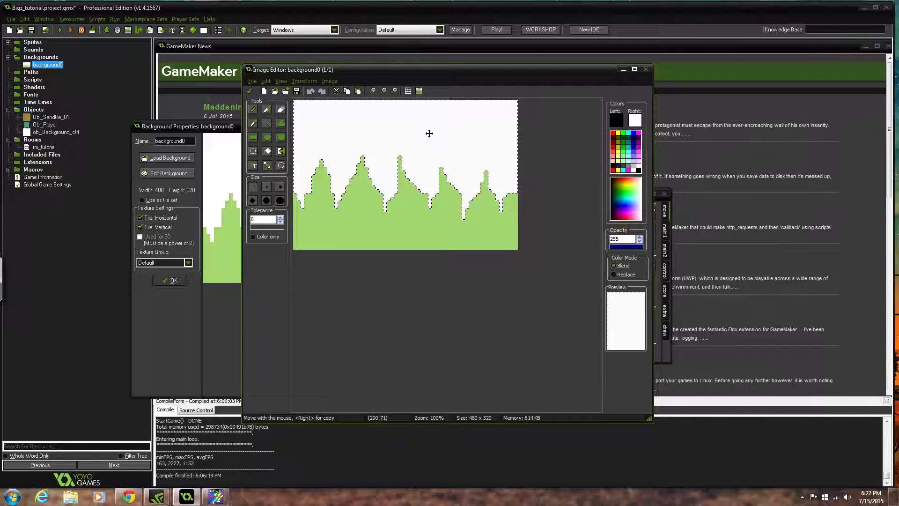
{"action": "key", "text": "Delete"}
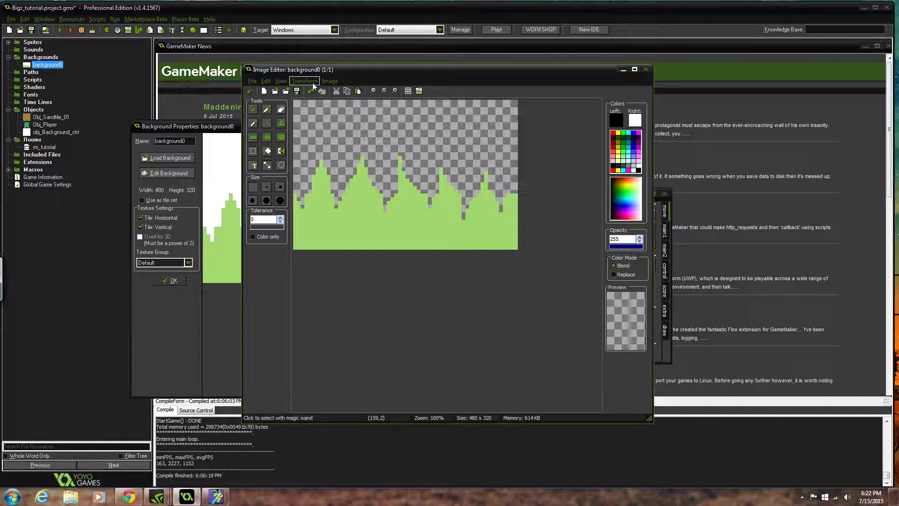
Step: Apply a Glow effect to the hill image with opacity 0 and the thickness reduced to its minimum
{"action": "left_click", "coordinate": [329, 81]}
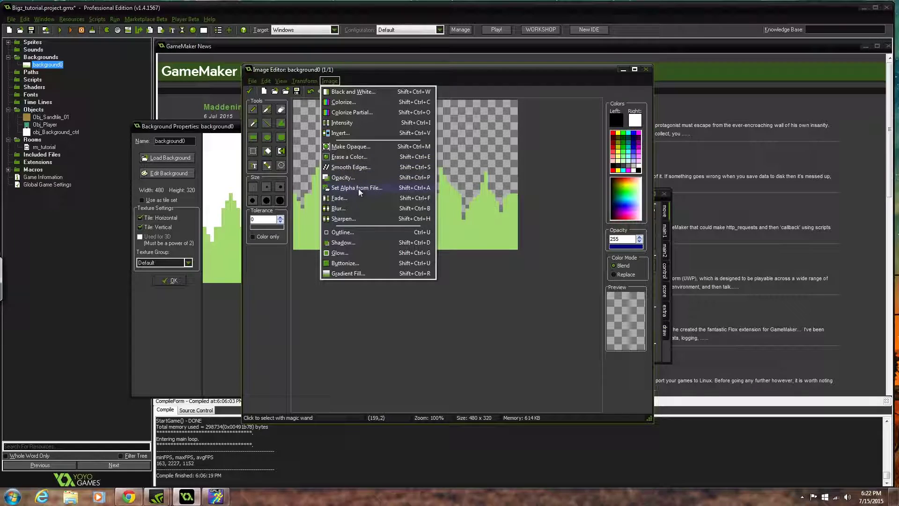
{"action": "left_click", "coordinate": [357, 253]}
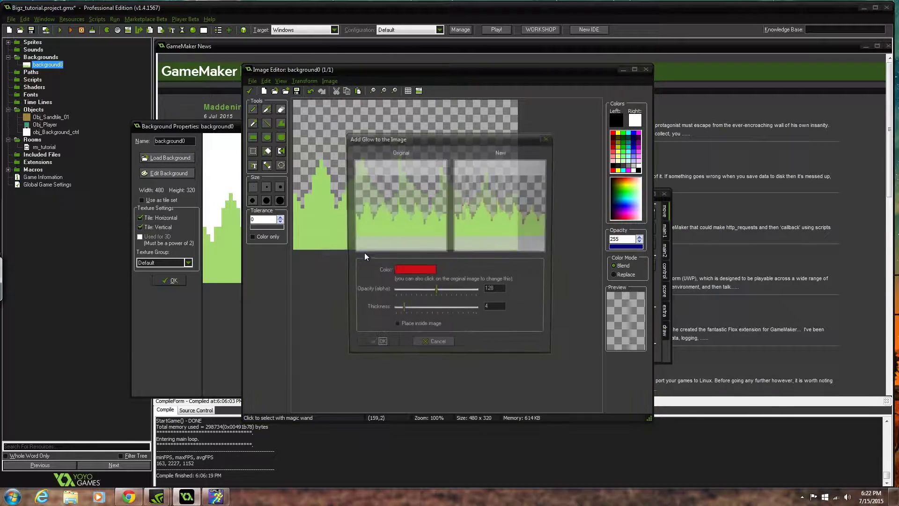
{"action": "left_click_drag", "start_coordinate": [437, 299], "coordinate": [347, 316]}
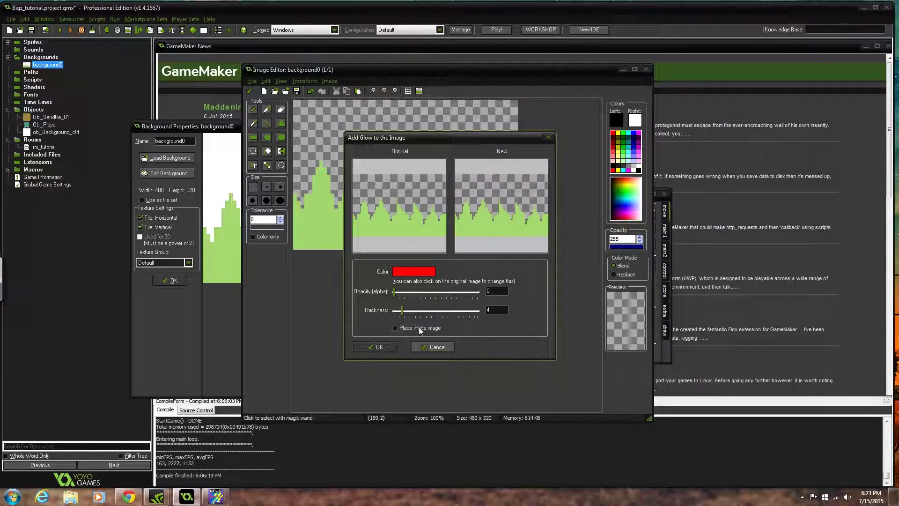
{"action": "left_click_drag", "start_coordinate": [403, 311], "coordinate": [357, 328]}
{"action": "left_click", "coordinate": [387, 349]}
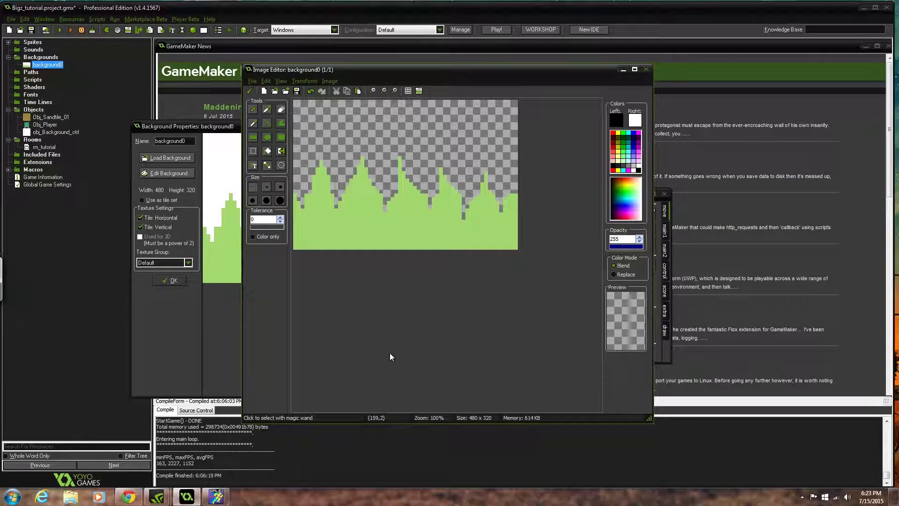
Step: Accept the edited image, rename the background resource background_1 and close its properties
{"action": "left_click", "coordinate": [251, 91]}
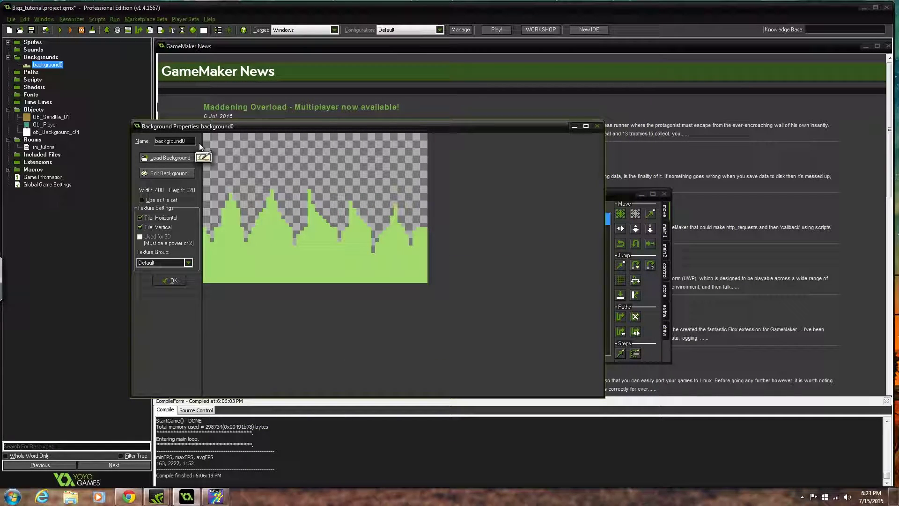
{"action": "key", "text": "BackSpace"}
{"action": "type", "text": "_1"}
{"action": "left_click", "coordinate": [183, 284]}
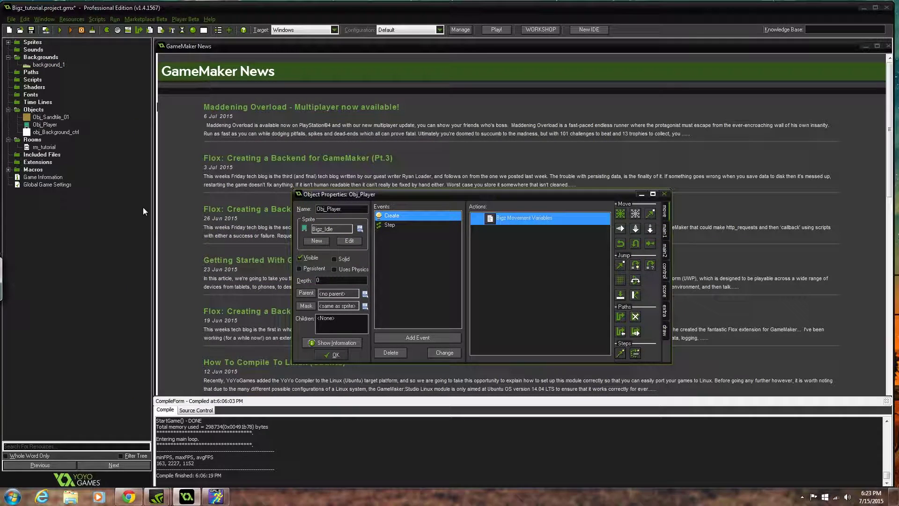
Step: Create a new background resource and load the second hill image, the one with a white sky, from the Bigz folder
{"action": "right_click", "coordinate": [47, 58]}
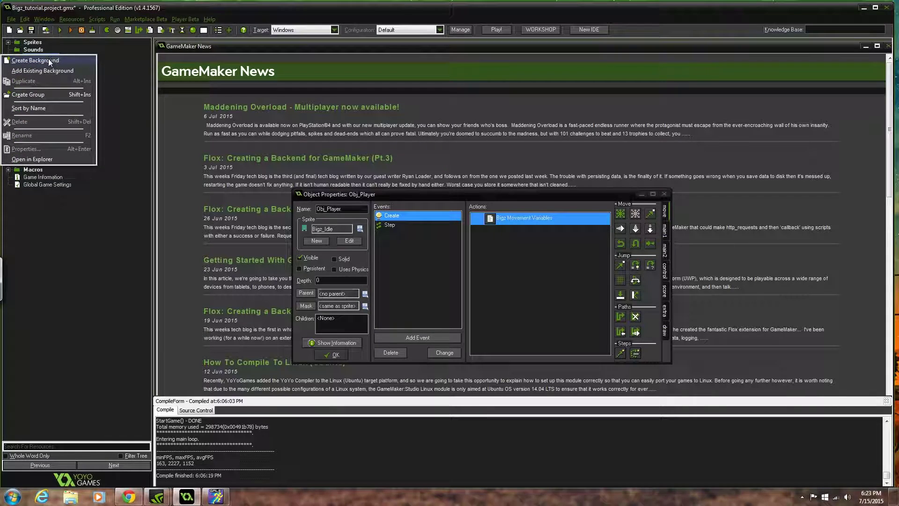
{"action": "left_click", "coordinate": [52, 60]}
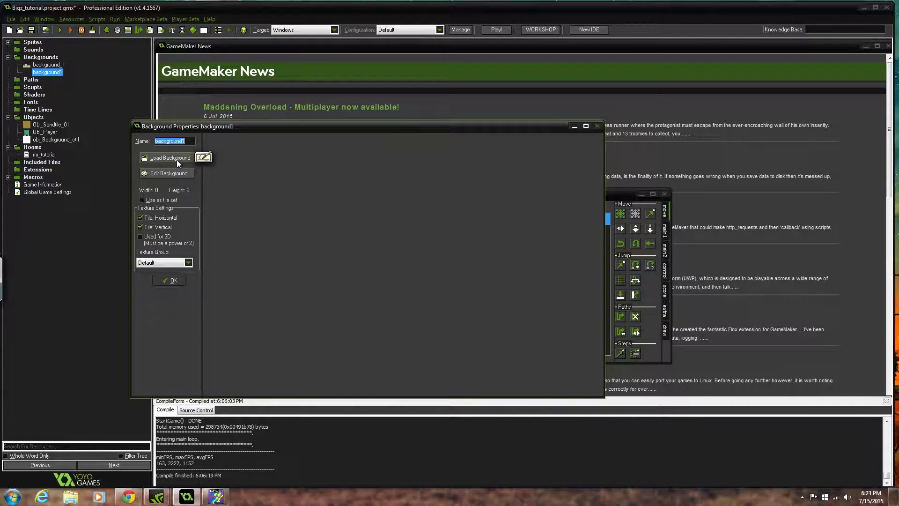
{"action": "left_click", "coordinate": [178, 158]}
{"action": "left_click", "coordinate": [401, 169]}
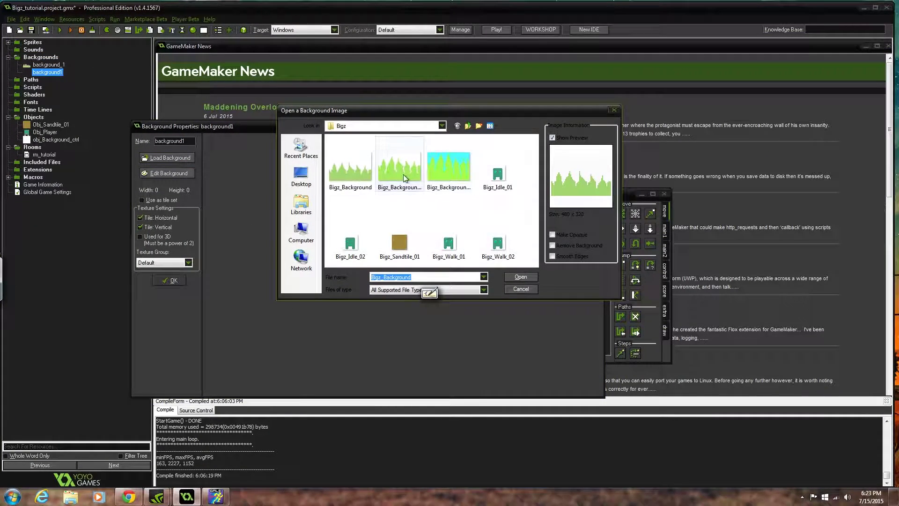
{"action": "left_click", "coordinate": [580, 246]}
{"action": "left_click", "coordinate": [579, 246]}
{"action": "double_click", "coordinate": [398, 175]}
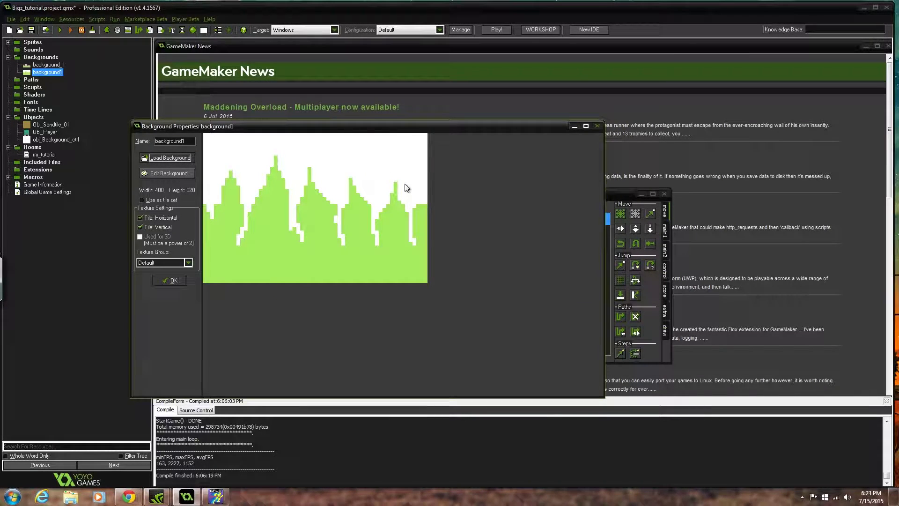
Step: Edit the loaded background, delete the white sky above the hills using the magic wand, and accept the edited image
{"action": "left_click", "coordinate": [184, 173]}
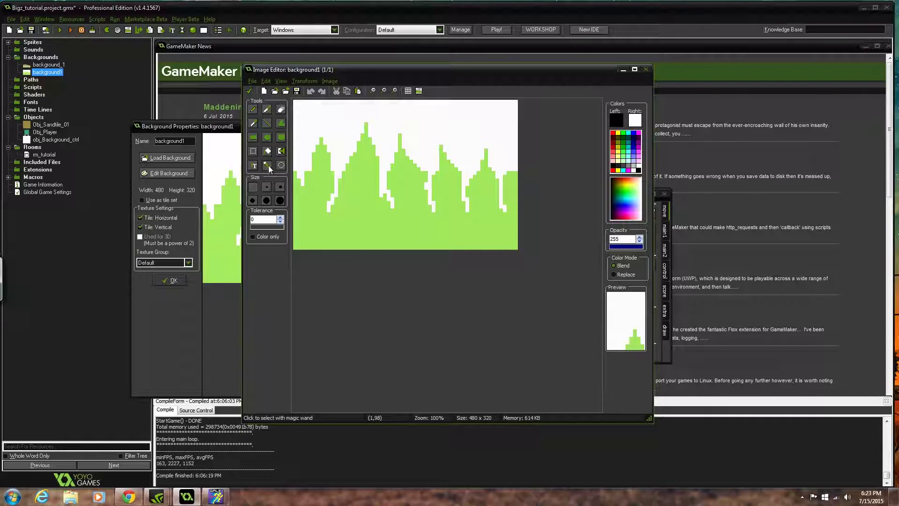
{"action": "left_click", "coordinate": [396, 125]}
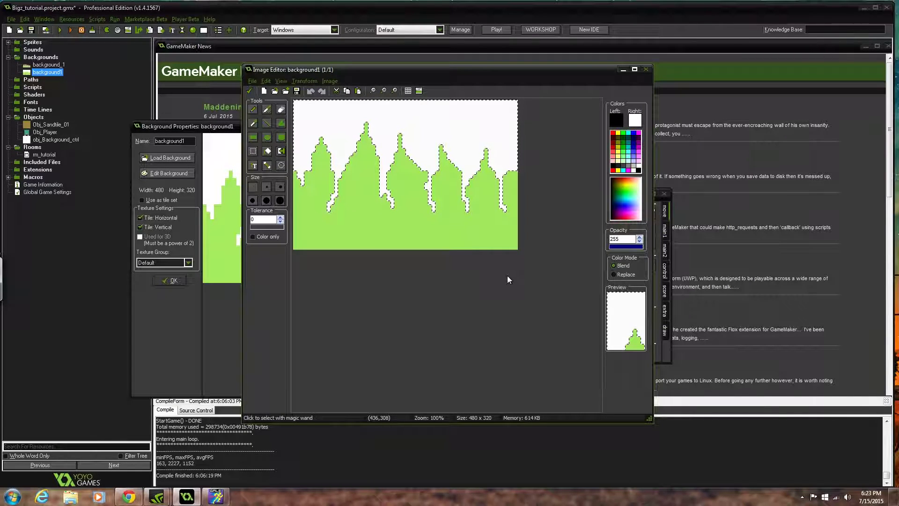
{"action": "key", "text": "Delete"}
{"action": "left_click", "coordinate": [249, 91]}
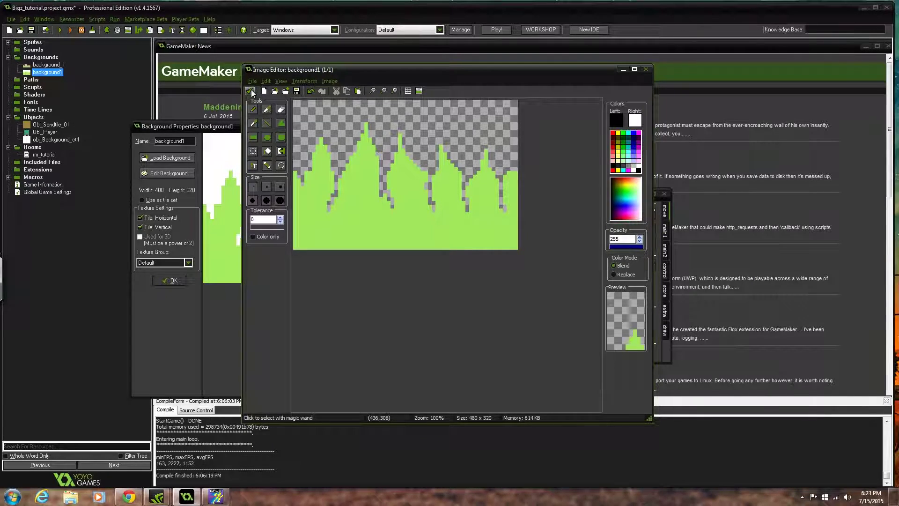
Step: Rename the second background resource background_2 and close its properties
{"action": "key", "text": "BackSpace"}
{"action": "type", "text": "_2"}
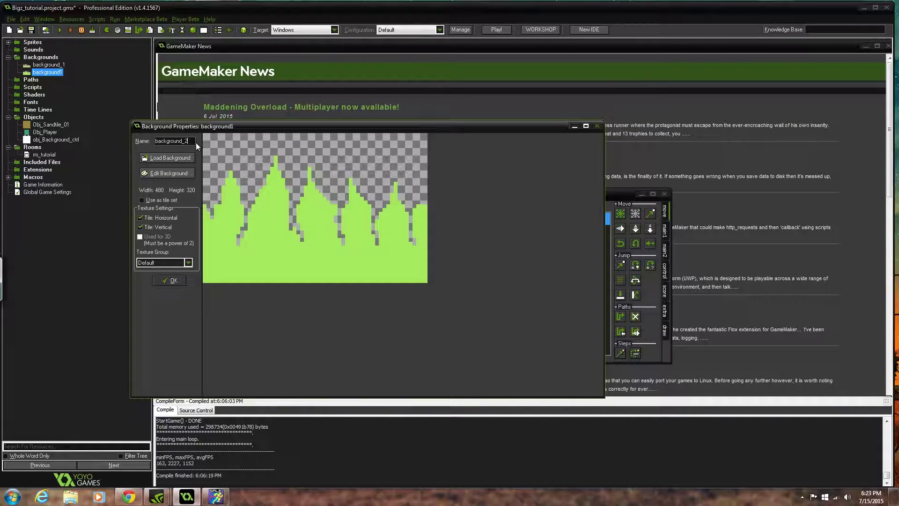
{"action": "left_click", "coordinate": [177, 282]}
Step: Create another background resource and name it background_3
{"action": "left_click", "coordinate": [52, 56]}
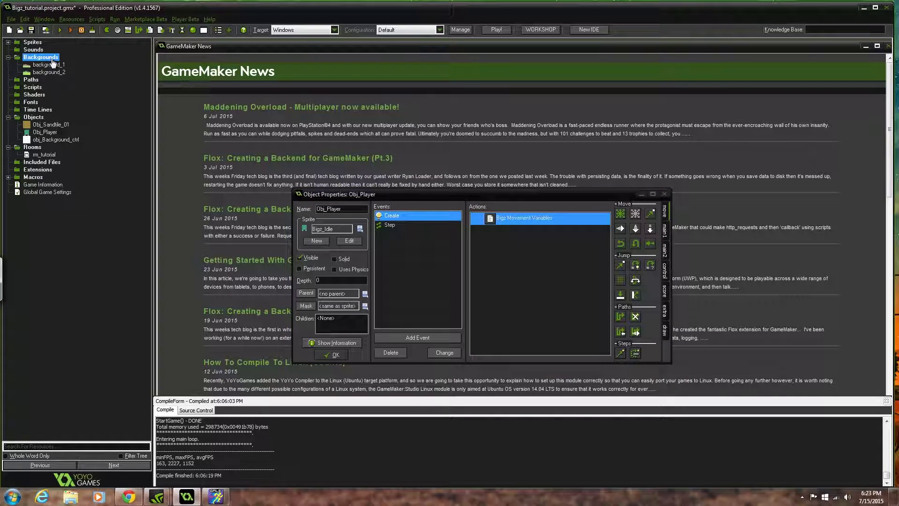
{"action": "right_click", "coordinate": [55, 60]}
{"action": "left_click", "coordinate": [68, 63]}
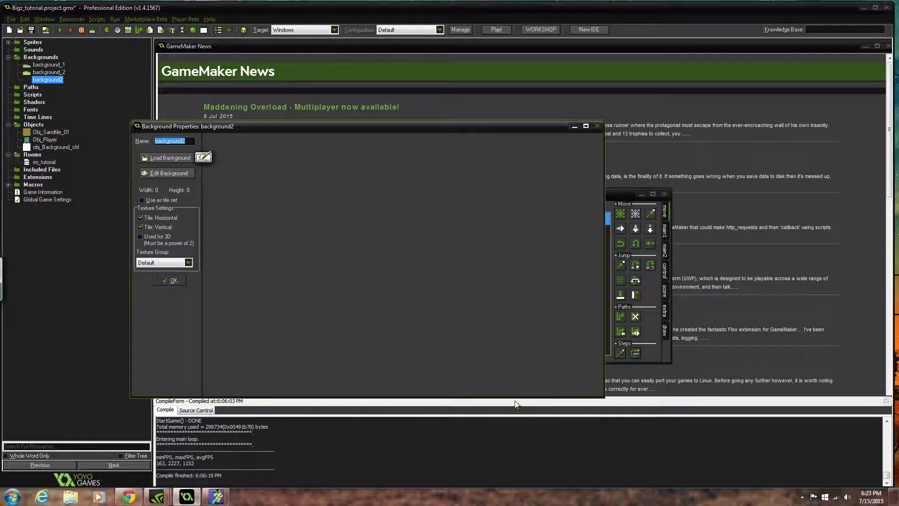
{"action": "left_click", "coordinate": [188, 141]}
{"action": "left_click", "coordinate": [185, 173]}
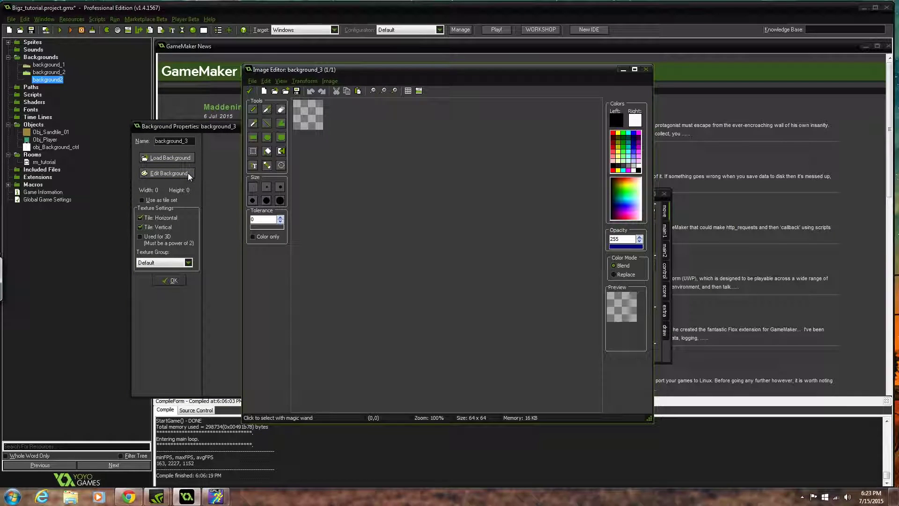
{"action": "left_click", "coordinate": [253, 81]}
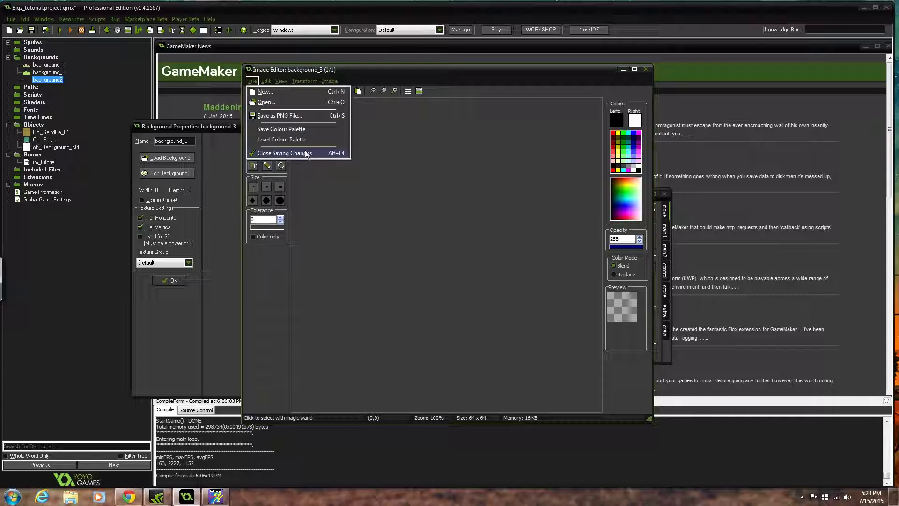
{"action": "left_click", "coordinate": [304, 81]}
{"action": "left_click", "coordinate": [300, 71]}
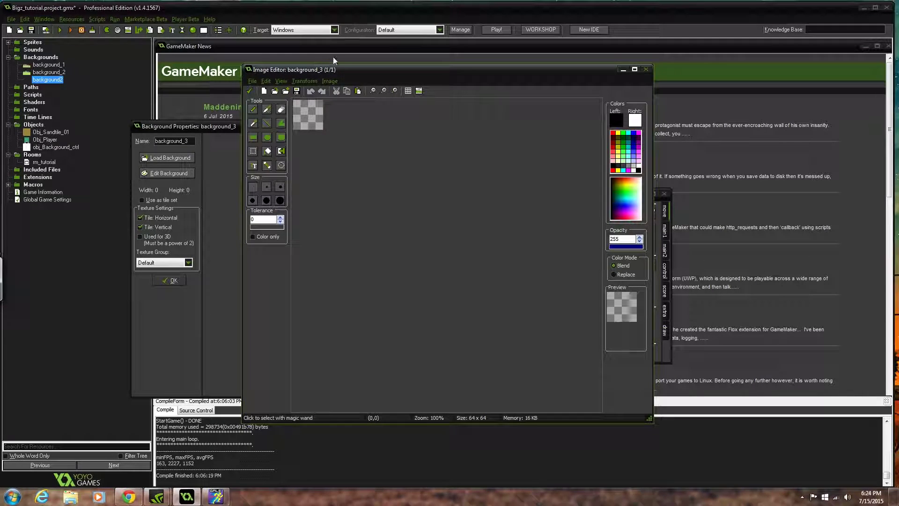
{"action": "left_click", "coordinate": [647, 69]}
Step: Load the image Bigz_Background_03 into background_3
{"action": "left_click", "coordinate": [168, 158]}
{"action": "left_click", "coordinate": [468, 175]}
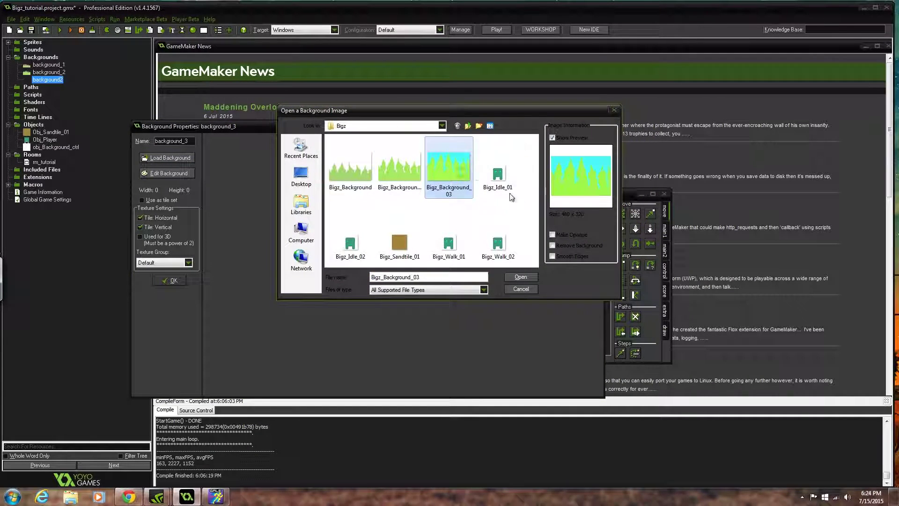
{"action": "double_click", "coordinate": [468, 189]}
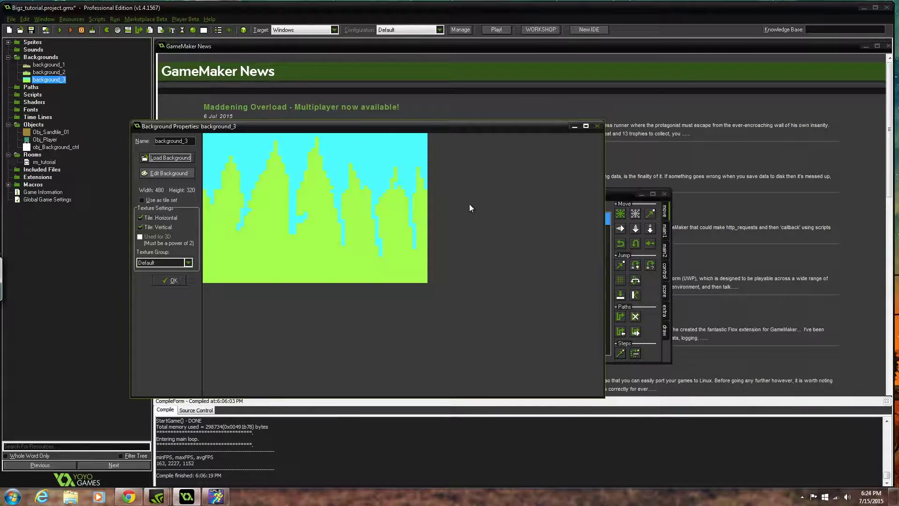
Step: Apply a Glow effect with opacity 0 and thickness 1 to background_3, accept the image and close its properties
{"action": "left_click", "coordinate": [173, 173]}
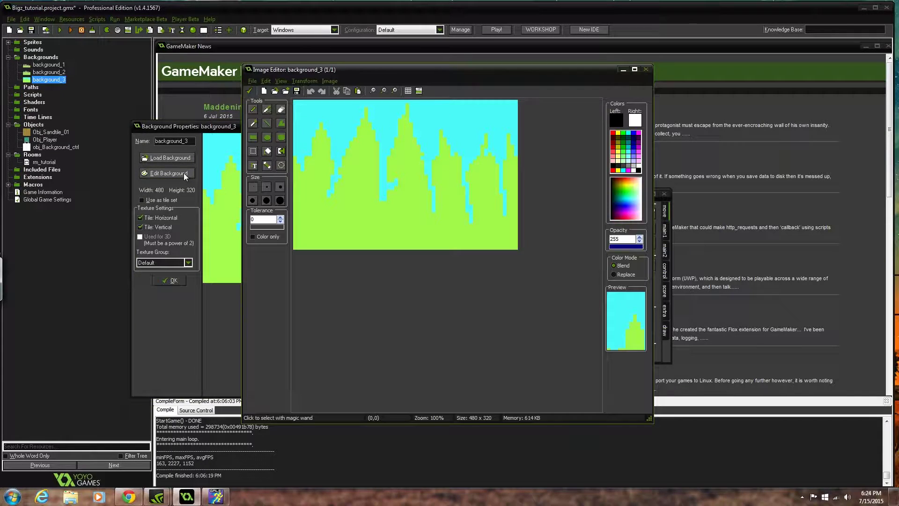
{"action": "left_click", "coordinate": [330, 81]}
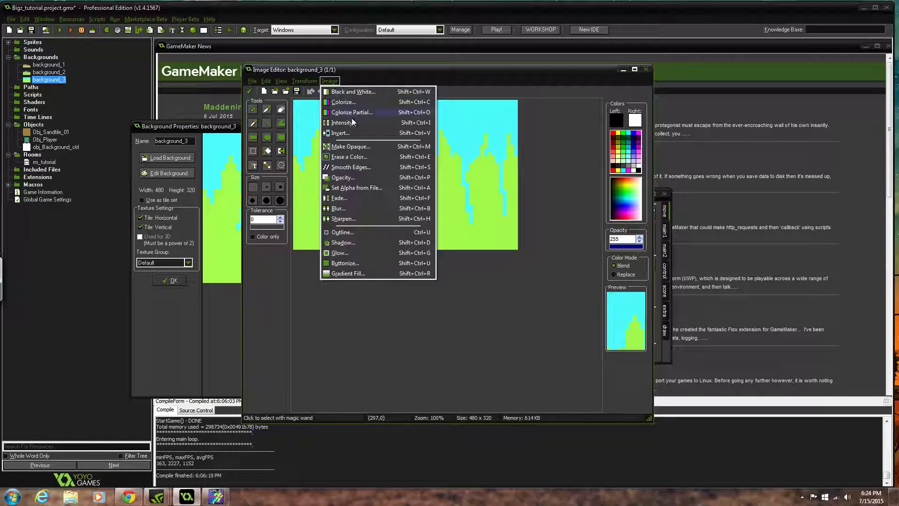
{"action": "left_click", "coordinate": [354, 254]}
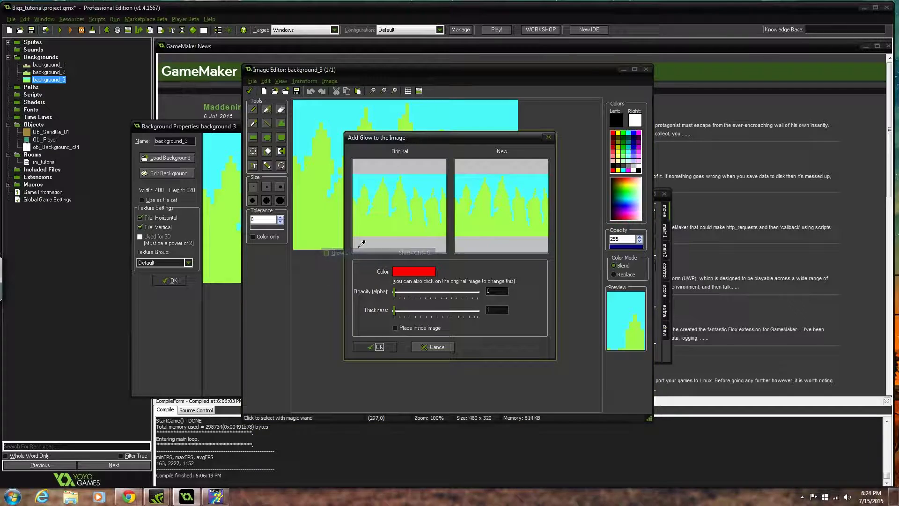
{"action": "left_click", "coordinate": [377, 347]}
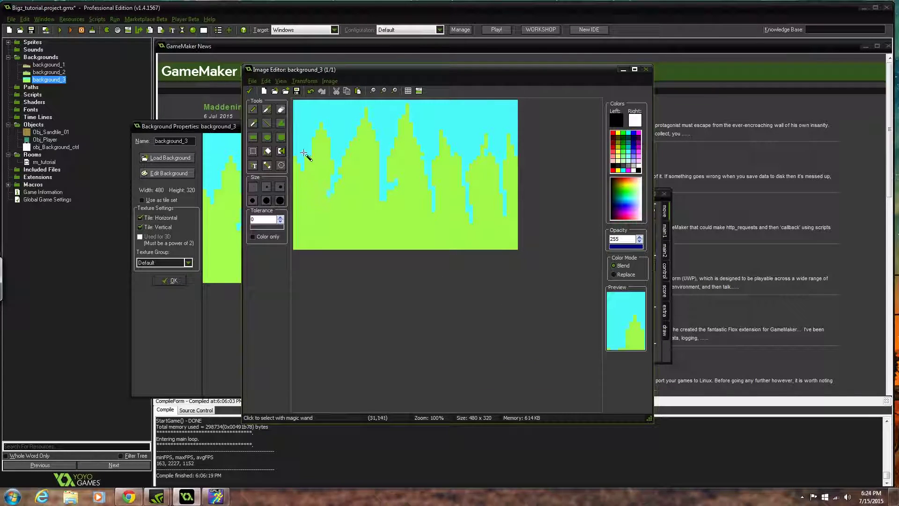
{"action": "left_click", "coordinate": [250, 90]}
{"action": "left_click", "coordinate": [172, 280]}
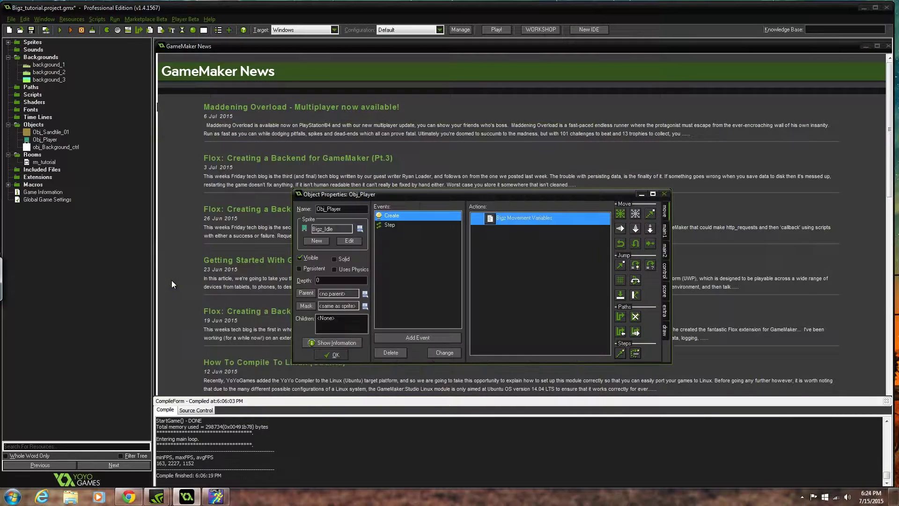
Step: Close the Obj_Player properties, open obj_Background_ctrl and add a Step event to it
{"action": "left_click", "coordinate": [341, 356]}
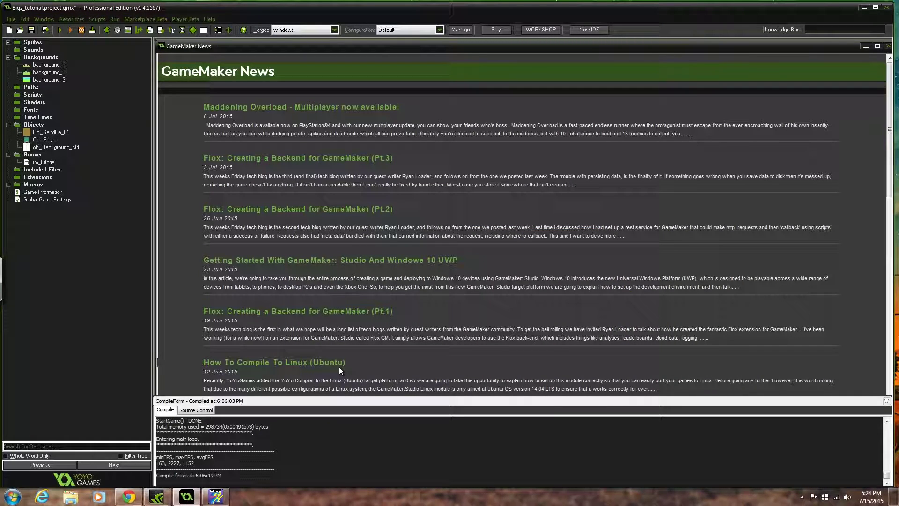
{"action": "double_click", "coordinate": [70, 147]}
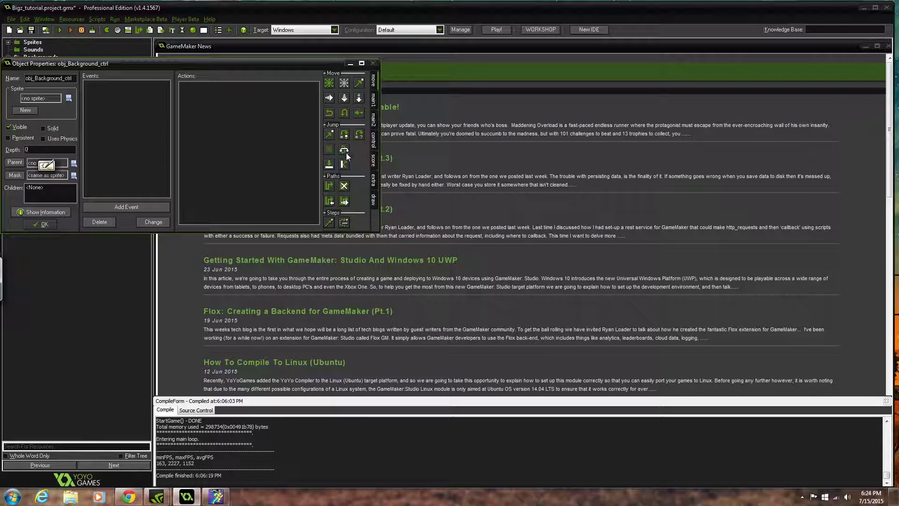
{"action": "left_click", "coordinate": [126, 209]}
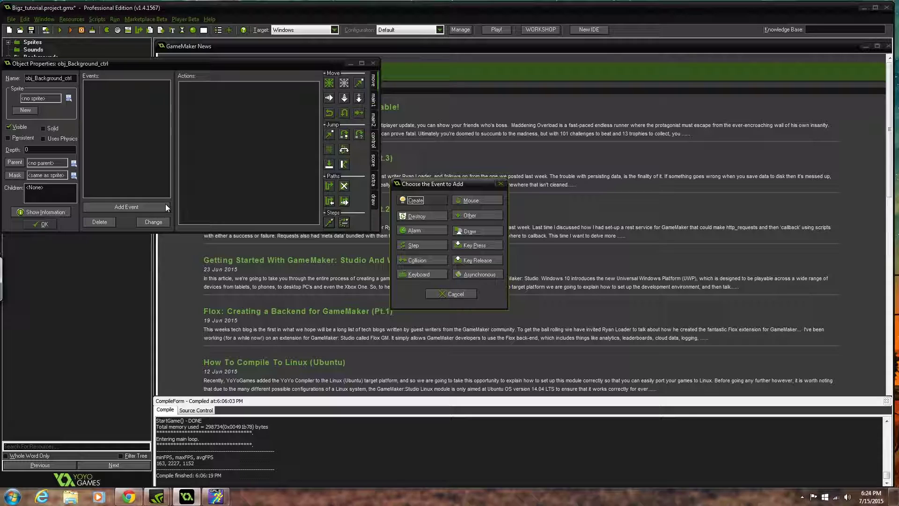
{"action": "left_click", "coordinate": [440, 246]}
{"action": "left_click", "coordinate": [460, 251]}
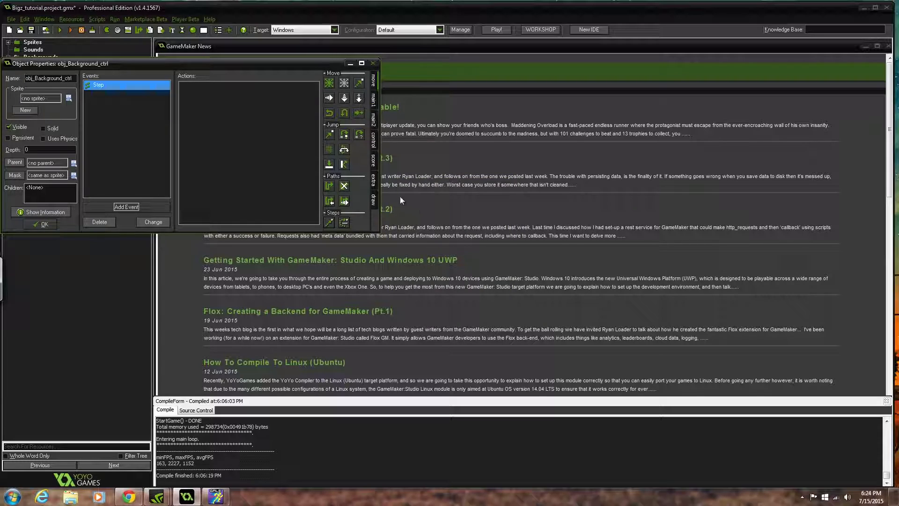
Step: Add an Execute Code action to the Step event containing the comment "/// Parallax Scrolling" and accept the code
{"action": "left_click", "coordinate": [373, 142]}
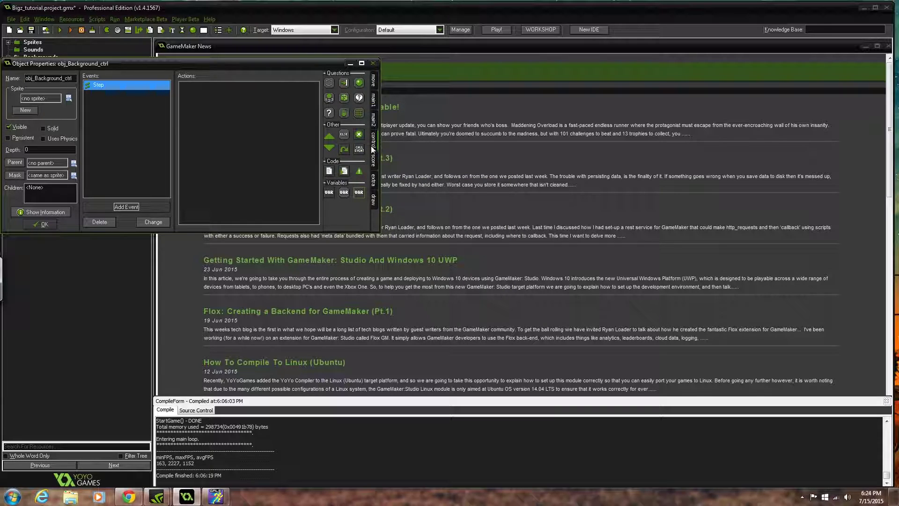
{"action": "left_click_drag", "start_coordinate": [329, 170], "coordinate": [246, 113]}
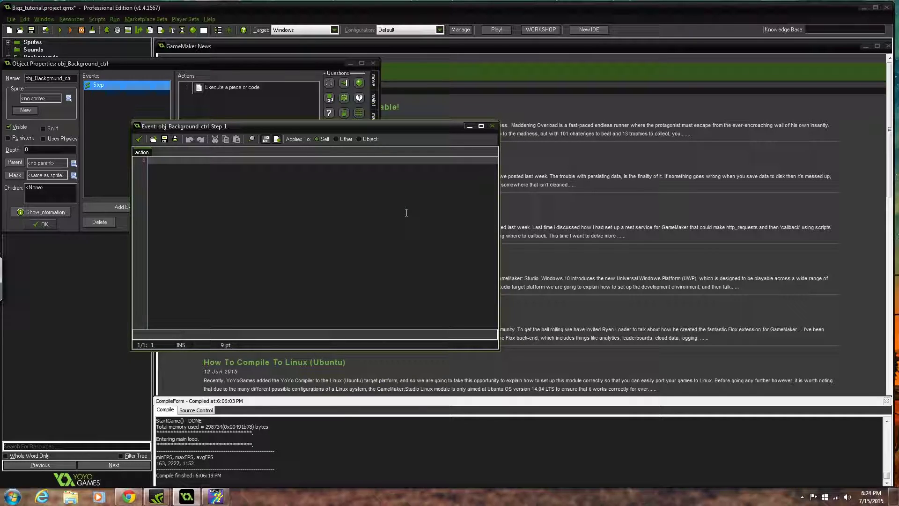
{"action": "left_click_drag", "start_coordinate": [257, 59], "coordinate": [645, 109]}
{"action": "left_click", "coordinate": [249, 164]}
{"action": "type", "text": "/// Par"}
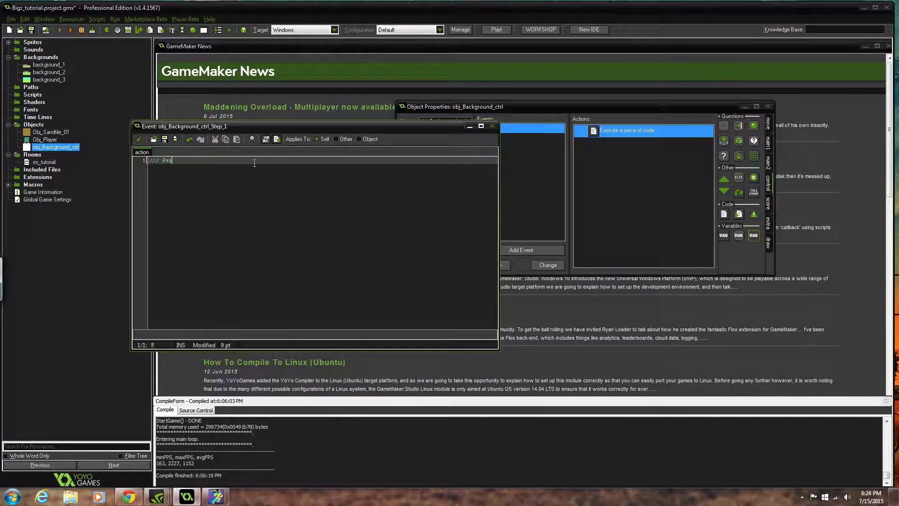
{"action": "type", "text": "allax Scrolling"}
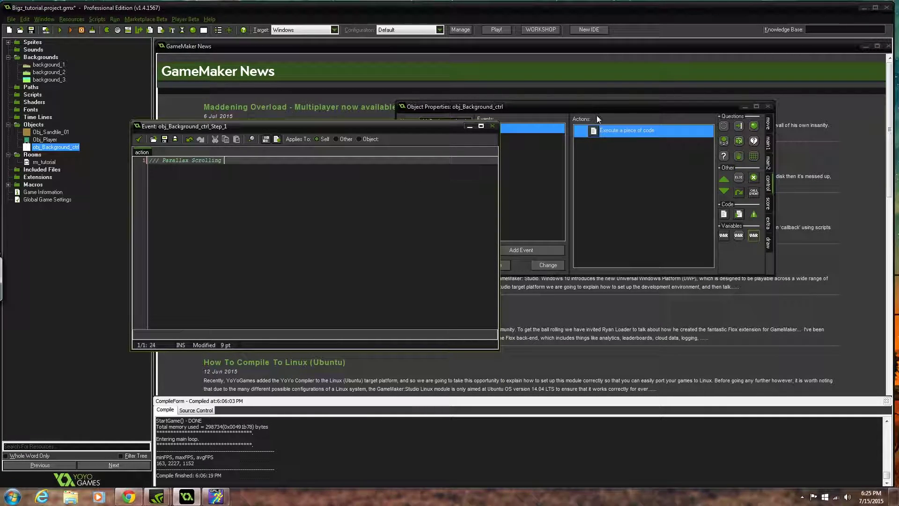
{"action": "left_click", "coordinate": [139, 140]}
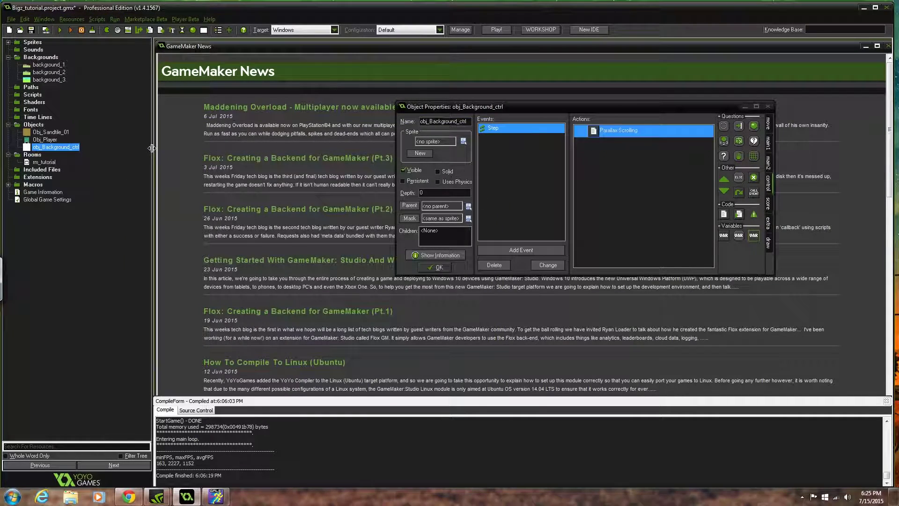
Step: Reopen the Parallax Scrolling code and start a new line 3, leaving a blank line below the comment
{"action": "double_click", "coordinate": [637, 132]}
{"action": "key", "text": "Right"}
{"action": "key", "text": "Right"}
{"action": "key", "text": "Right"}
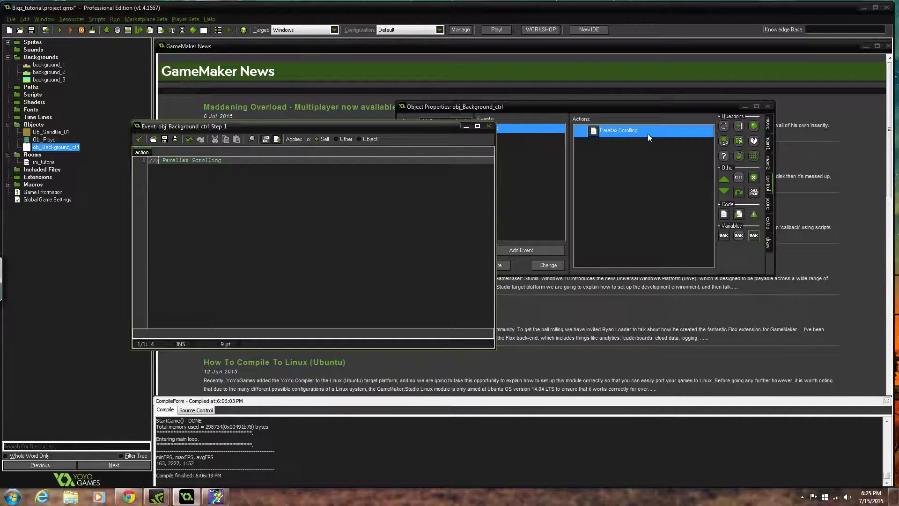
{"action": "left_click", "coordinate": [271, 196]}
{"action": "key", "text": "Return"}
{"action": "key", "text": "Return"}
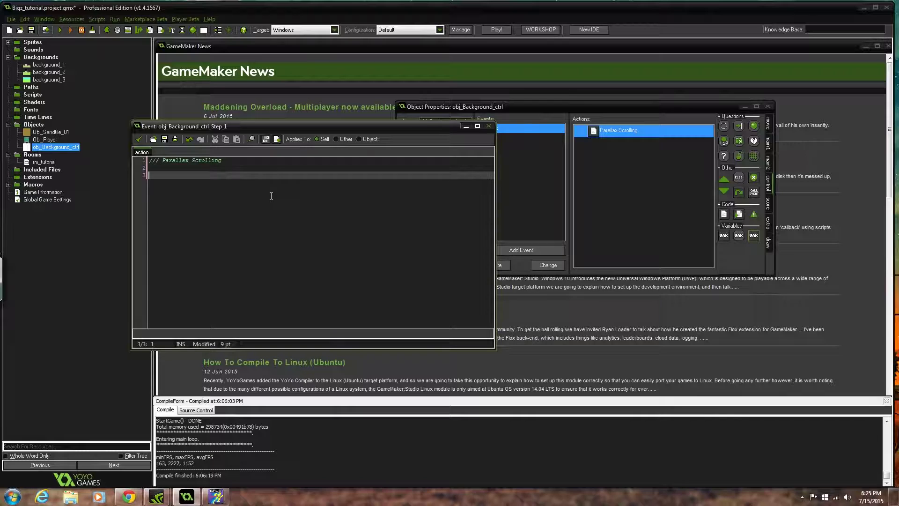
Step: Open rm_tutorial, examine its background slots from Background 0 onwards, and close the room properties
{"action": "double_click", "coordinate": [45, 163]}
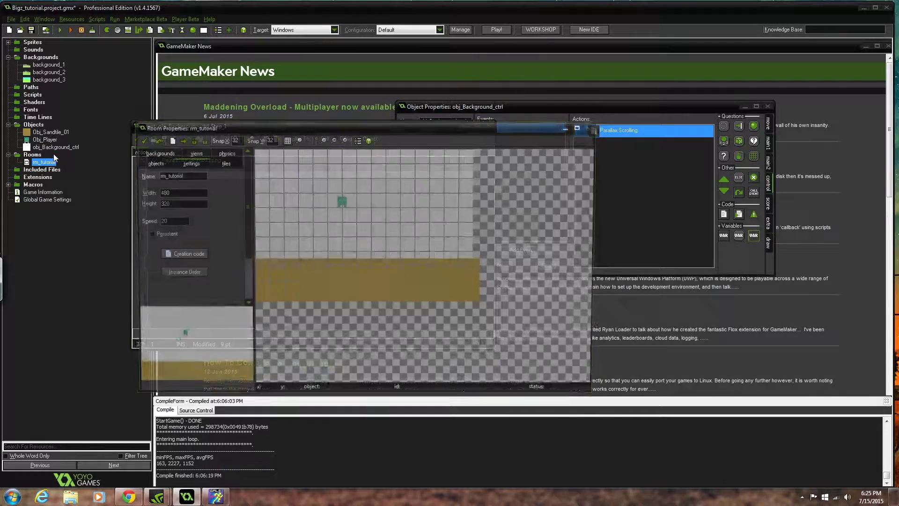
{"action": "left_click_drag", "start_coordinate": [376, 148], "coordinate": [654, 138]}
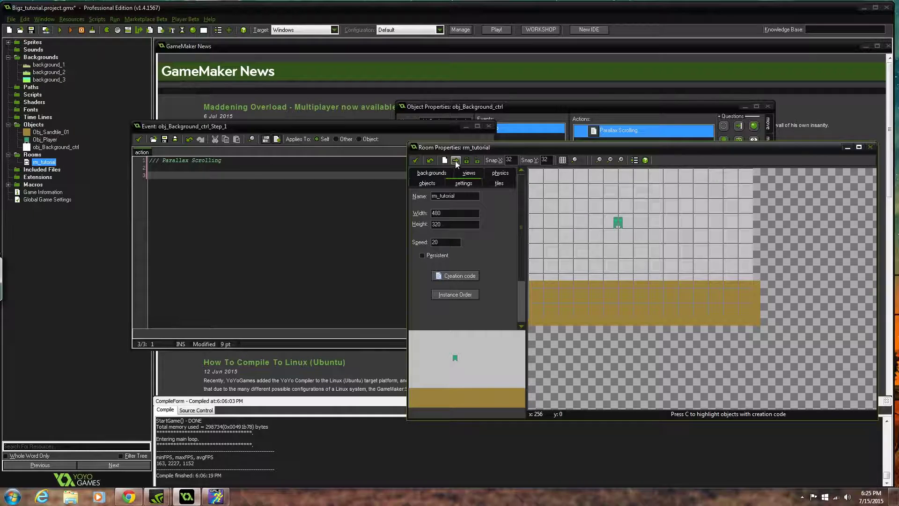
{"action": "left_click", "coordinate": [445, 174]}
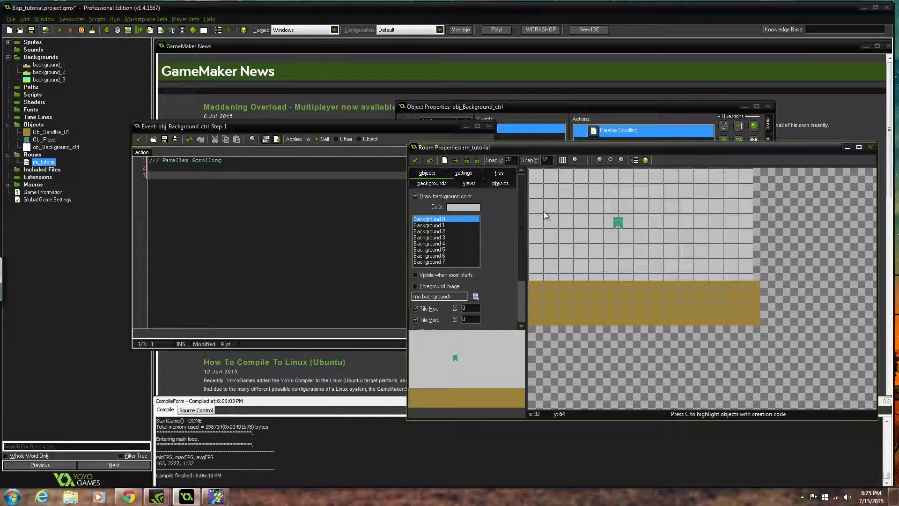
{"action": "left_click", "coordinate": [447, 231]}
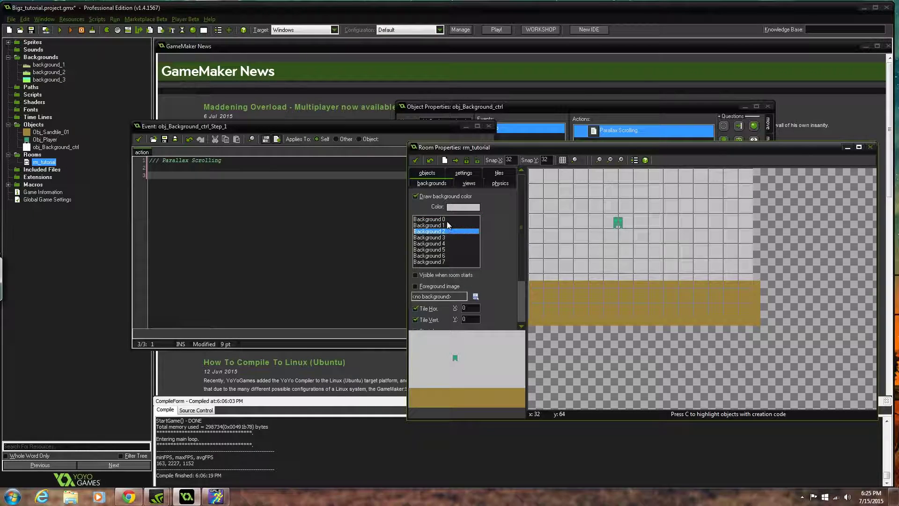
{"action": "left_click", "coordinate": [451, 220]}
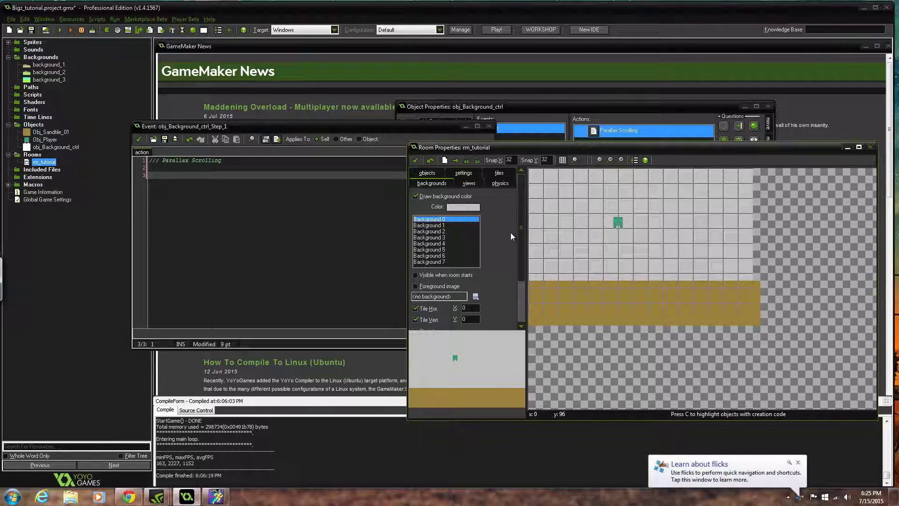
{"action": "left_click", "coordinate": [798, 462]}
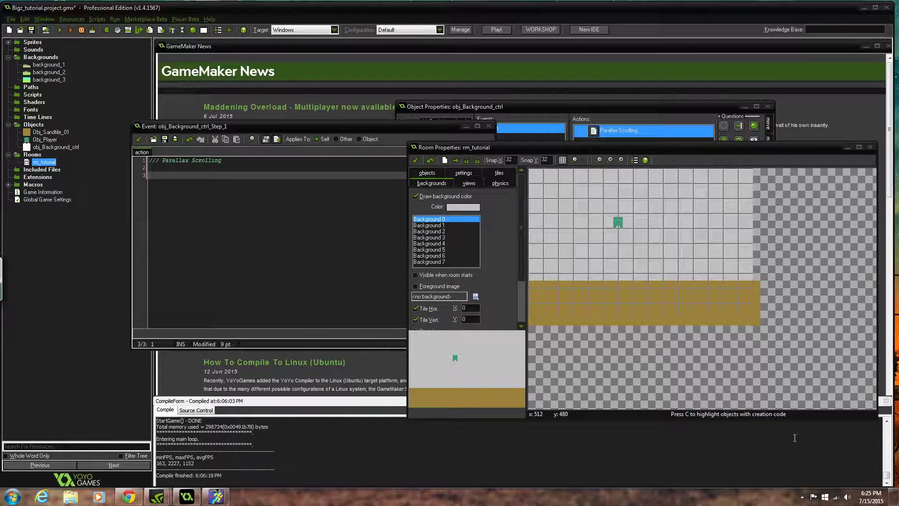
{"action": "mouse_move", "coordinate": [521, 220]}
{"action": "left_mouse_down"}
{"action": "mouse_move", "coordinate": [527, 280]}
{"action": "mouse_move", "coordinate": [527, 206]}
{"action": "mouse_move", "coordinate": [524, 220]}
{"action": "left_mouse_up"}
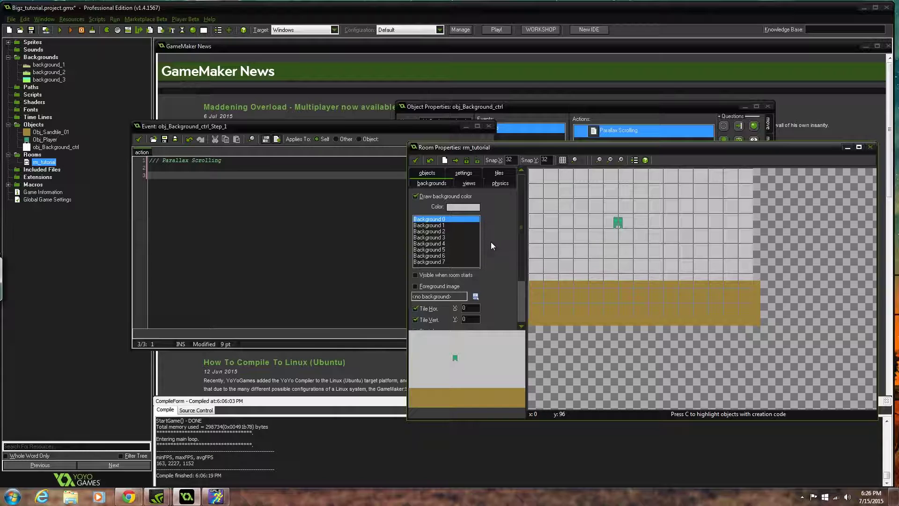
{"action": "left_click", "coordinate": [416, 161]}
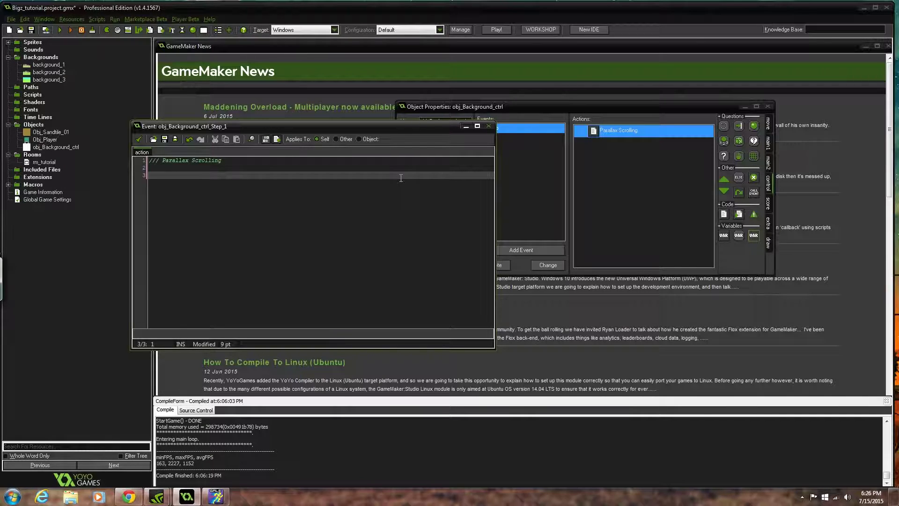
{"action": "type", "text": "c"}
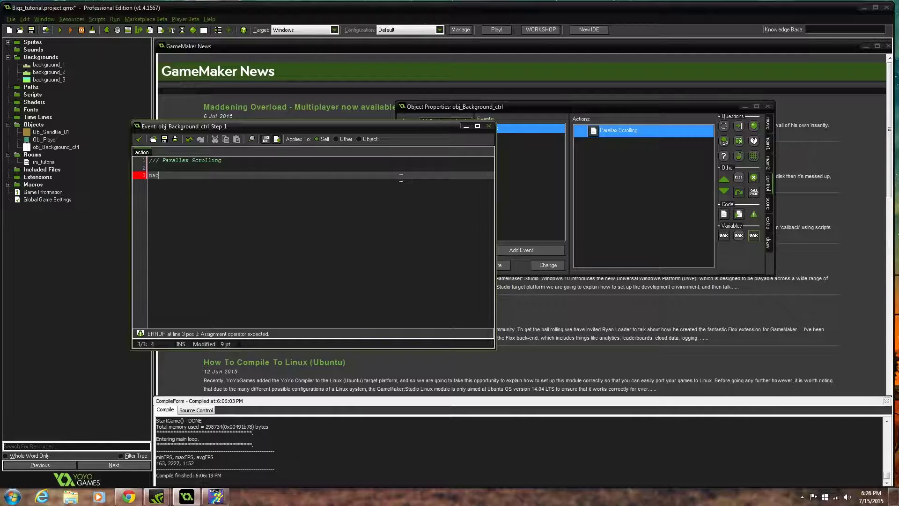
{"action": "key", "text": "BackSpace"}
{"action": "key", "text": "BackSpace"}
{"action": "key", "text": "BackSpace"}
{"action": "key", "text": "BackSpace"}
{"action": "key", "text": "BackSpace"}
{"action": "key", "text": "BackSpace"}
{"action": "key", "text": "BackSpace"}
{"action": "key", "text": "BackSpace"}
{"action": "key", "text": "BackSpace"}
{"action": "key", "text": "BackSpace"}
{"action": "key", "text": "BackSpace"}
{"action": "key", "text": "BackSpace"}
{"action": "type", "text": "ba"}
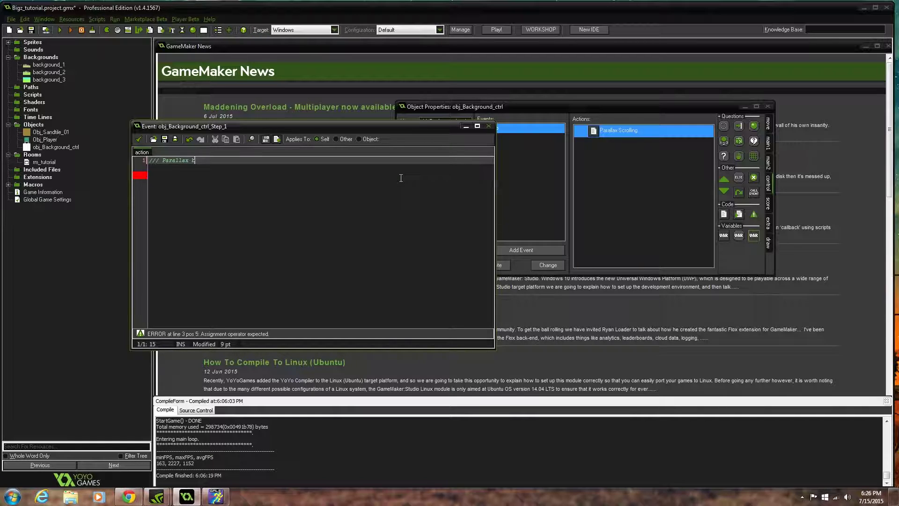
{"action": "key", "text": "BackSpace"}
{"action": "key", "text": "BackSpace"}
{"action": "type", "text": "S"}
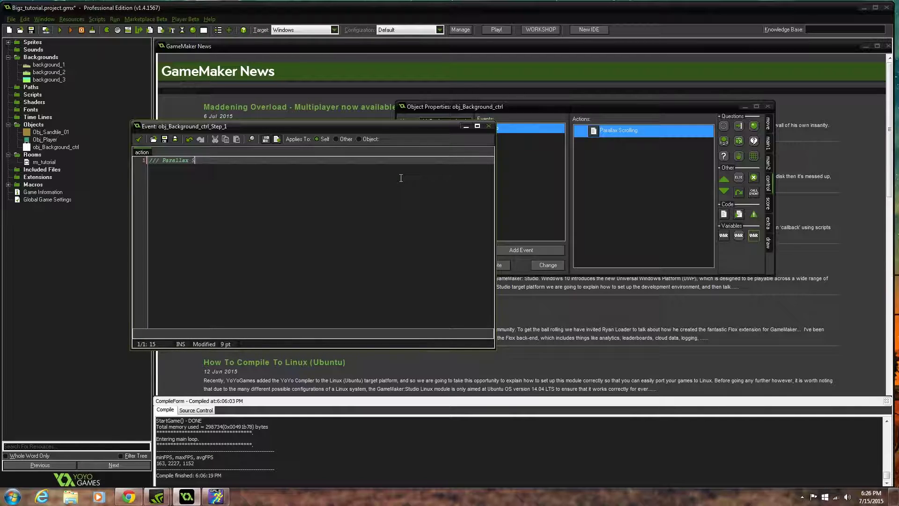
{"action": "type", "text": "crolling"}
{"action": "key", "text": "Return"}
{"action": "key", "text": "Return"}
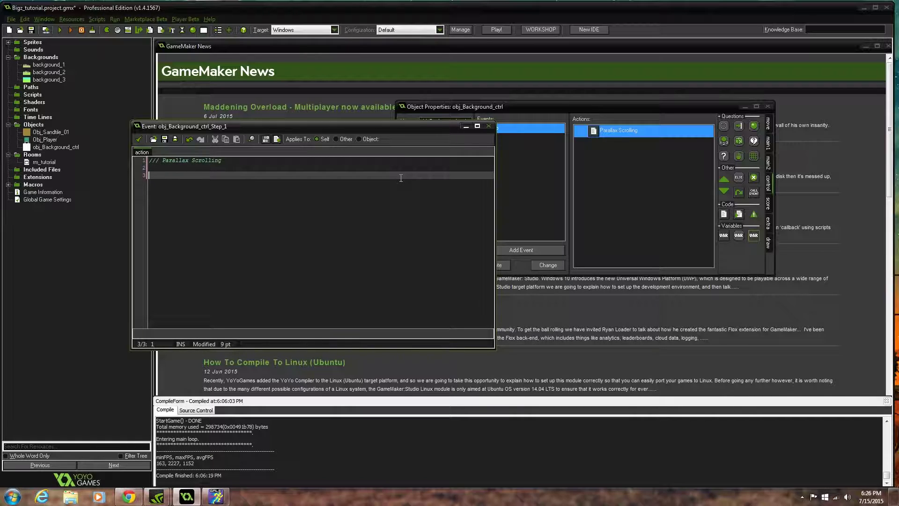
Step: Write the code line "background_x[0] = view_xview[0] * 0.6" on line 3, below the Parallax Scrolling comment
{"action": "type", "text": "backg"}
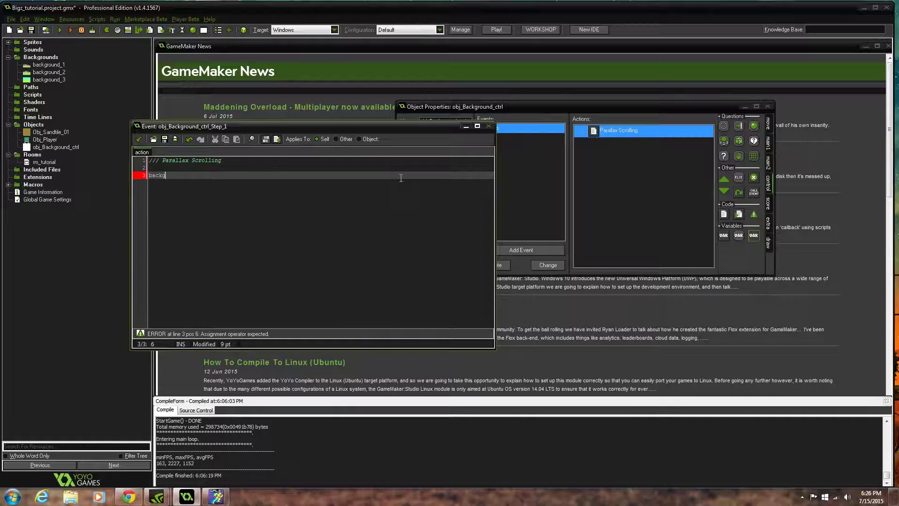
{"action": "type", "text": "round_x[0] = view"}
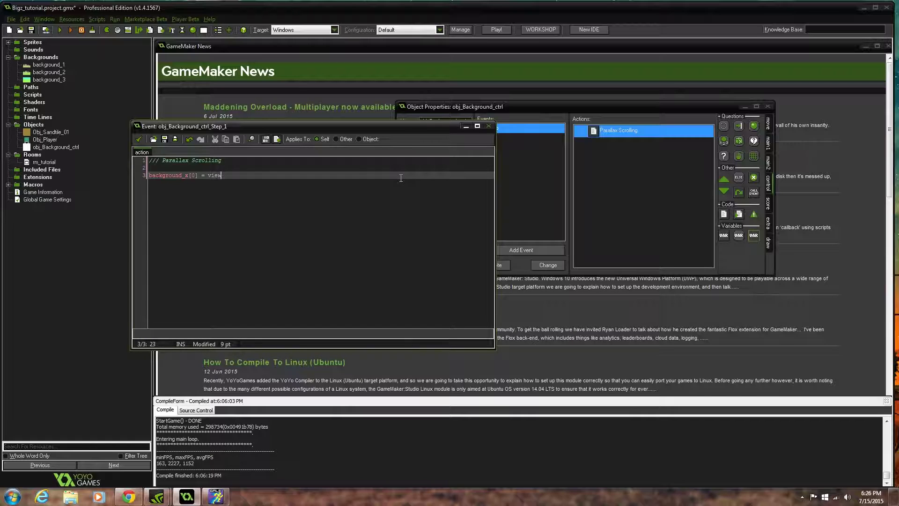
{"action": "type", "text": "_xview0"}
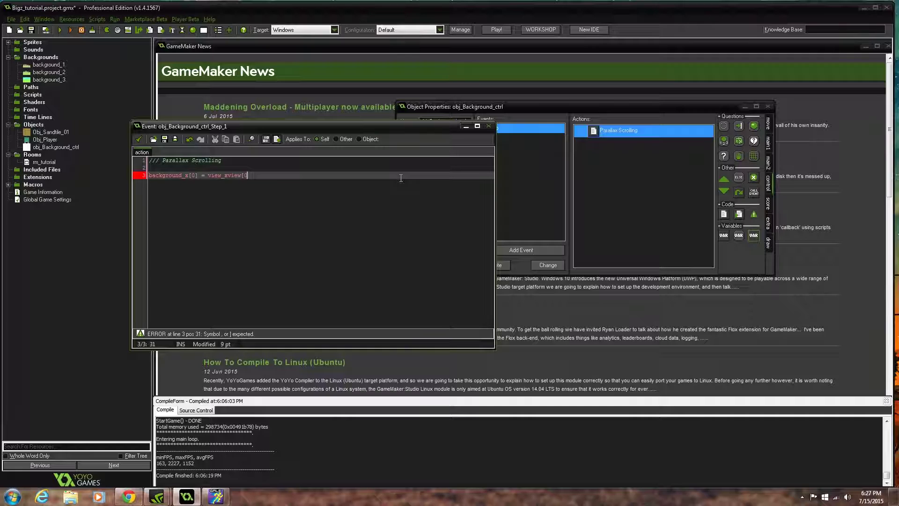
{"action": "type", "text": "]"}
{"action": "type", "text": "*"}
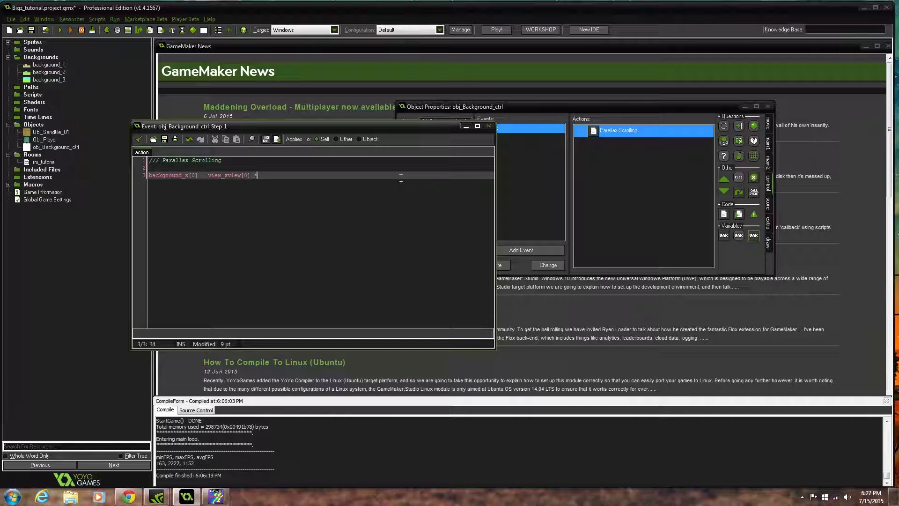
{"action": "type", "text": " 0.6"}
{"action": "key", "text": "Return"}
Step: Copy the background_x[0] line onto line 4 and change the copy's background index to 1
{"action": "type", "text": "bakcg"}
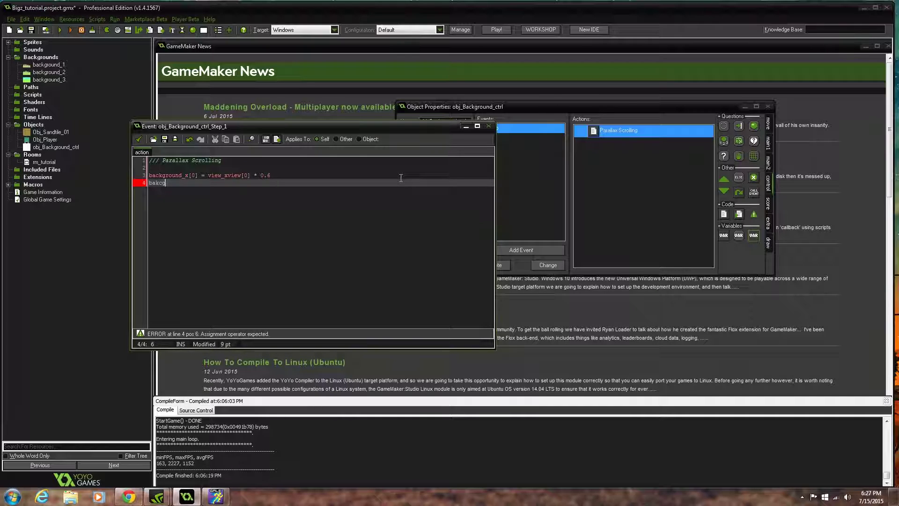
{"action": "key", "text": "BackSpace"}
{"action": "key", "text": "BackSpace"}
{"action": "key", "text": "BackSpace"}
{"action": "key", "text": "BackSpace"}
{"action": "key", "text": "BackSpace"}
{"action": "left_click", "coordinate": [272, 176]}
{"action": "triple_click", "coordinate": [273, 176]}
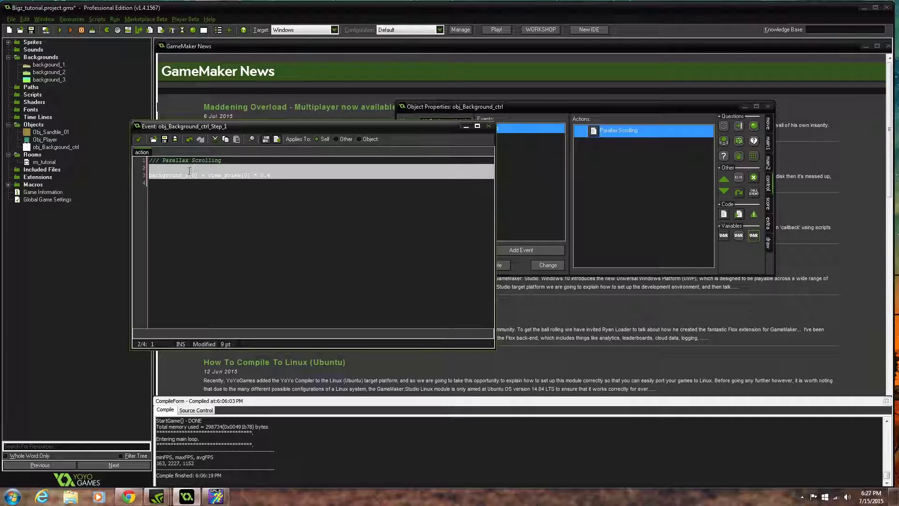
{"action": "key", "text": "ctrl+c"}
{"action": "left_click", "coordinate": [166, 182]}
{"action": "key", "text": "ctrl+v"}
{"action": "left_click", "coordinate": [250, 182]}
{"action": "left_click", "coordinate": [196, 183]}
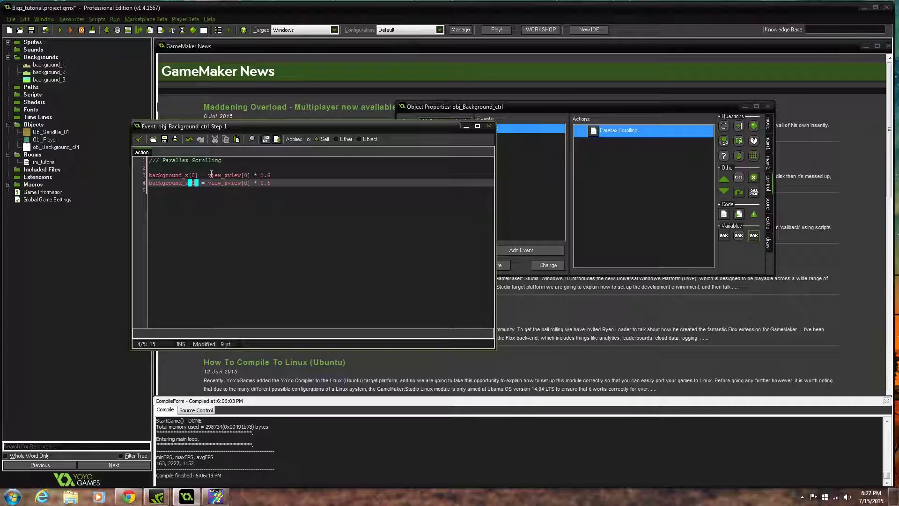
{"action": "key", "text": "BackSpace"}
{"action": "type", "text": "1"}
Step: Paste the copied line again on line 5 and change its background index to 2
{"action": "left_click", "coordinate": [212, 197]}
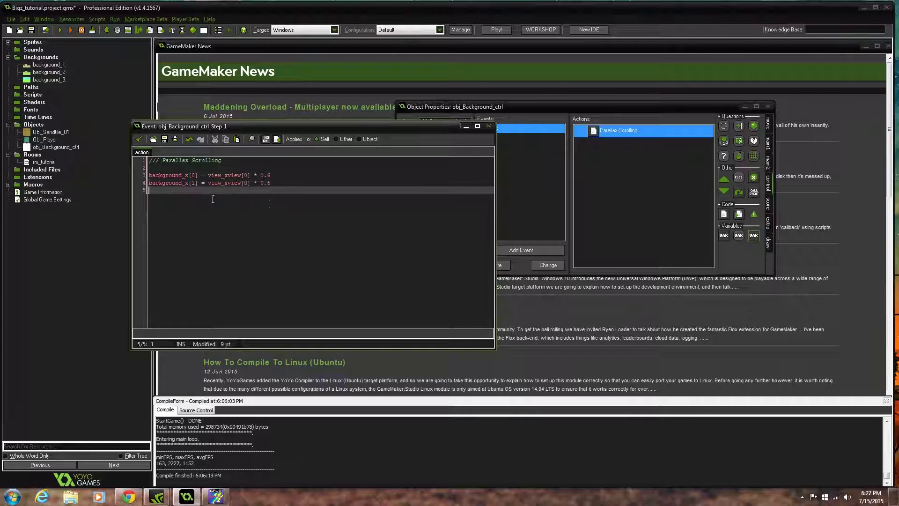
{"action": "key", "text": "ctrl+v"}
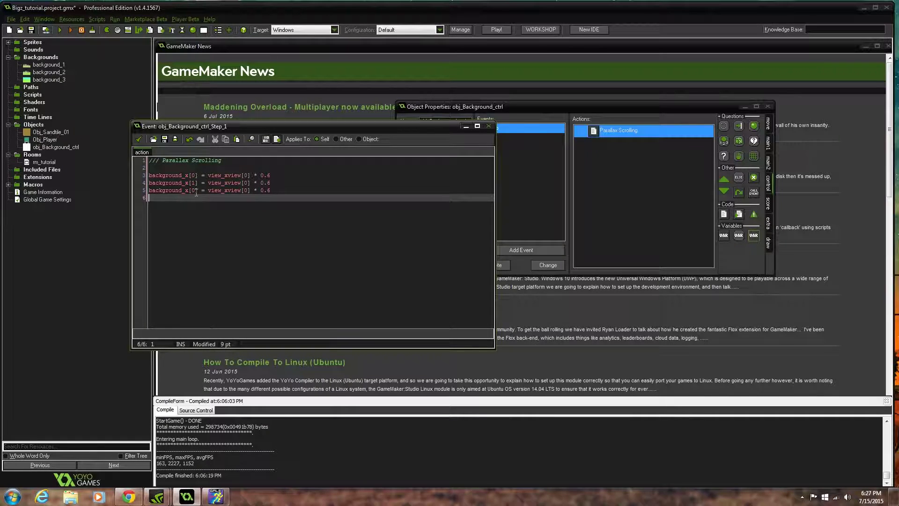
{"action": "left_click", "coordinate": [196, 191]}
{"action": "key", "text": "BackSpace"}
{"action": "type", "text": "2"}
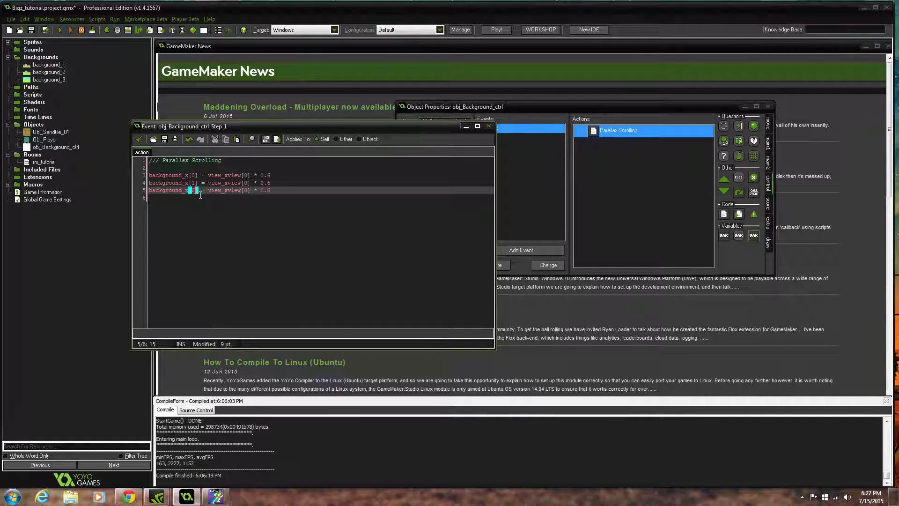
Step: Set the multiplier of the background_x[1] line to 0.4 and that of the background_x[2] line to 0.2
{"action": "left_click", "coordinate": [272, 183]}
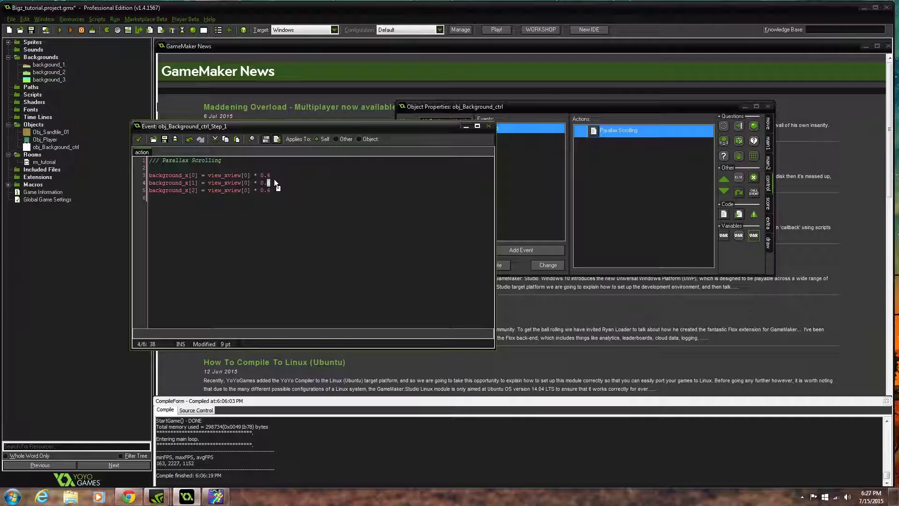
{"action": "left_click", "coordinate": [264, 176]}
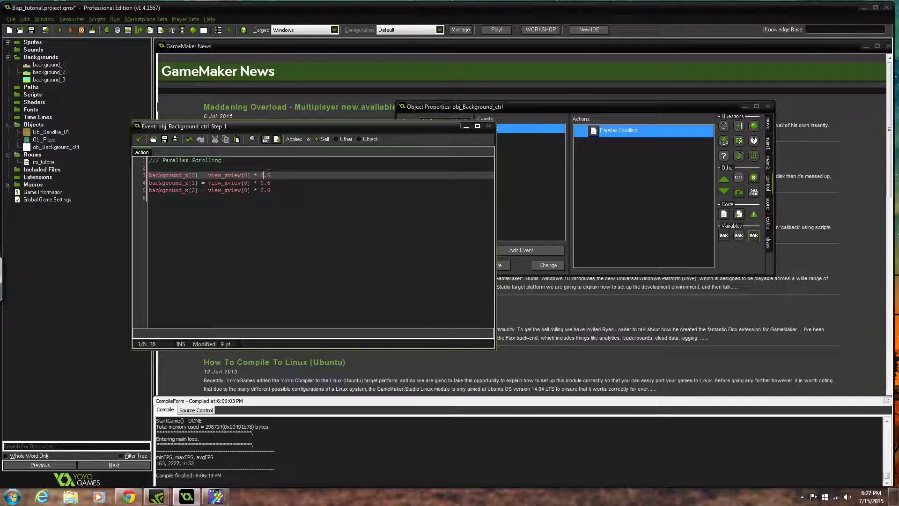
{"action": "left_click", "coordinate": [277, 182]}
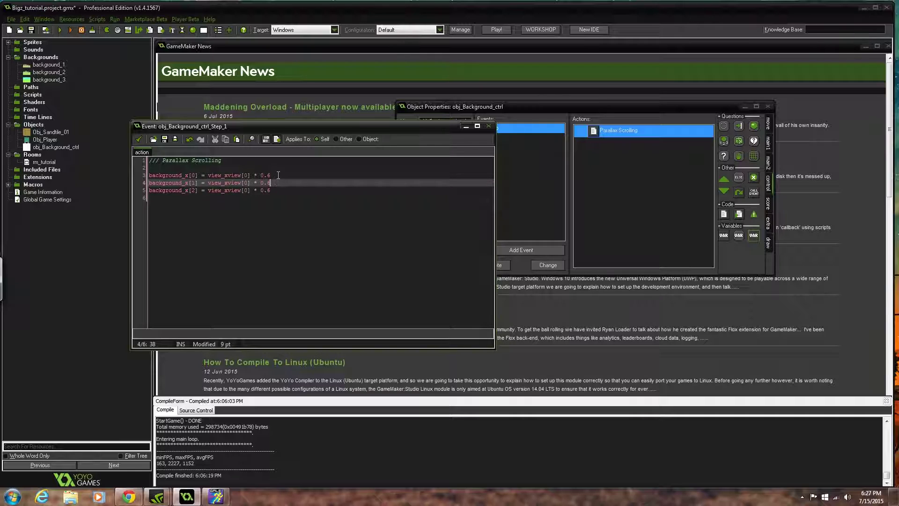
{"action": "key", "text": "BackSpace"}
{"action": "type", "text": "4"}
{"action": "left_click", "coordinate": [276, 191]}
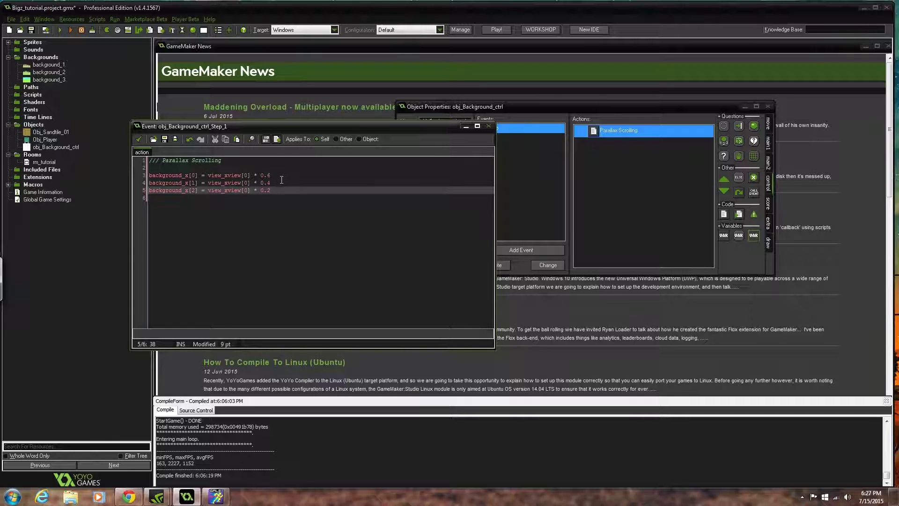
{"action": "left_click_drag", "start_coordinate": [281, 175], "coordinate": [279, 180]}
{"action": "left_click", "coordinate": [268, 175]}
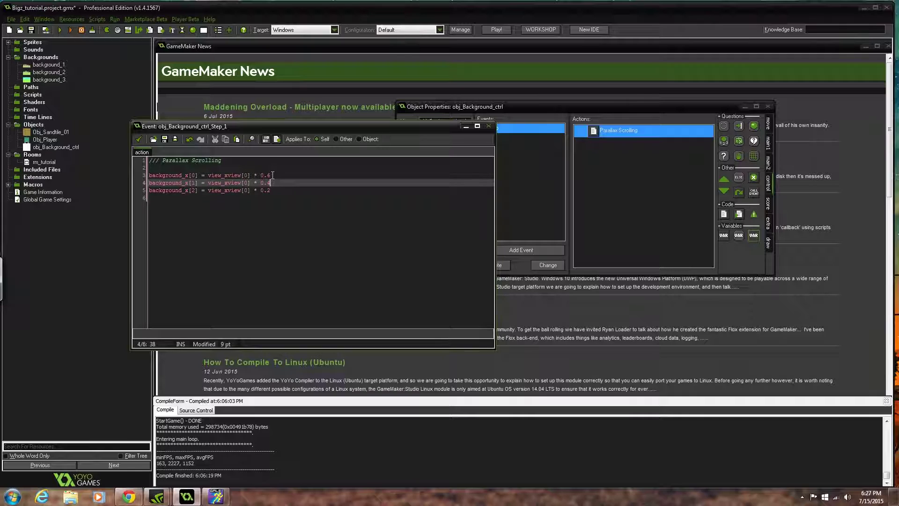
{"action": "left_click", "coordinate": [278, 177]}
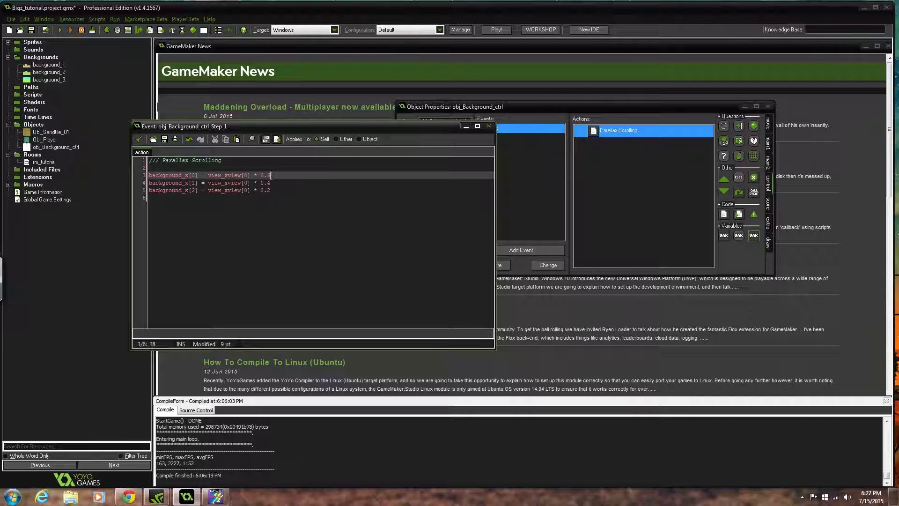
{"action": "left_click", "coordinate": [274, 182]}
{"action": "left_click", "coordinate": [275, 191]}
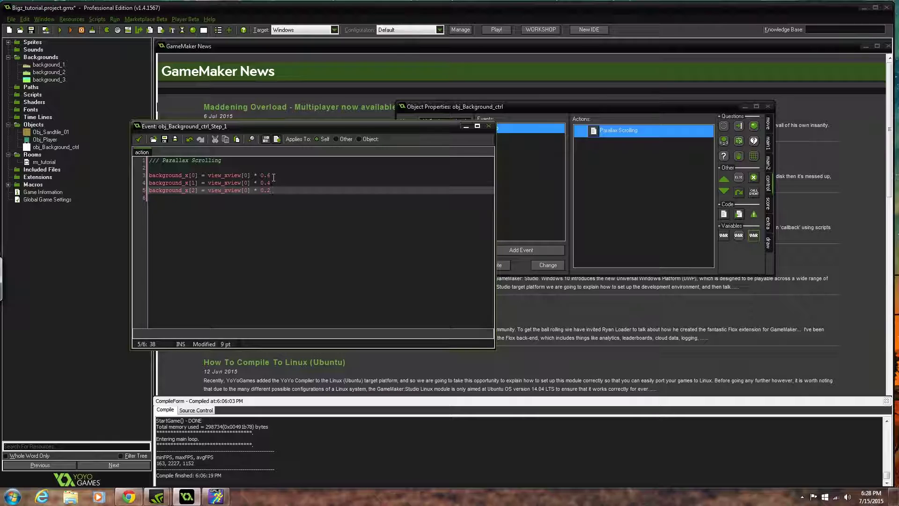
{"action": "left_click", "coordinate": [276, 177]}
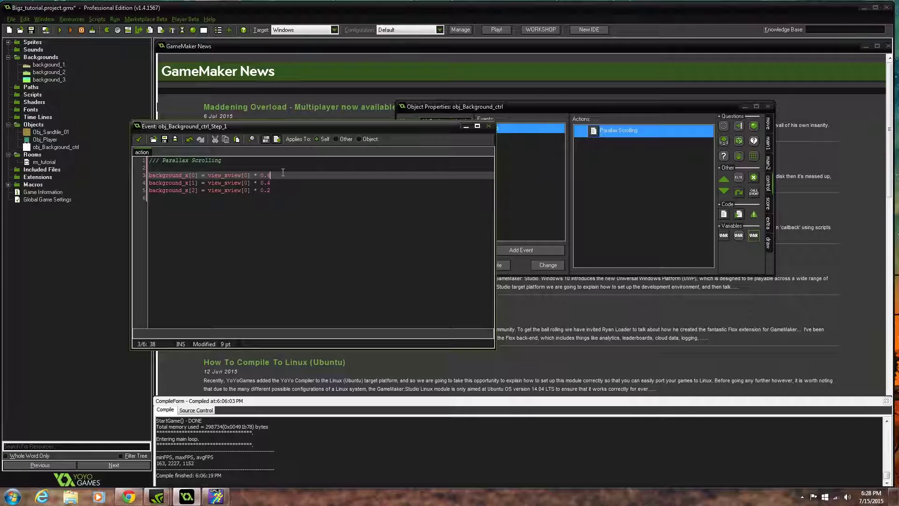
{"action": "key", "text": "Down"}
{"action": "key", "text": "Left"}
{"action": "key", "text": "Left"}
{"action": "key", "text": "Left"}
{"action": "key", "text": "Left"}
{"action": "key", "text": "Left"}
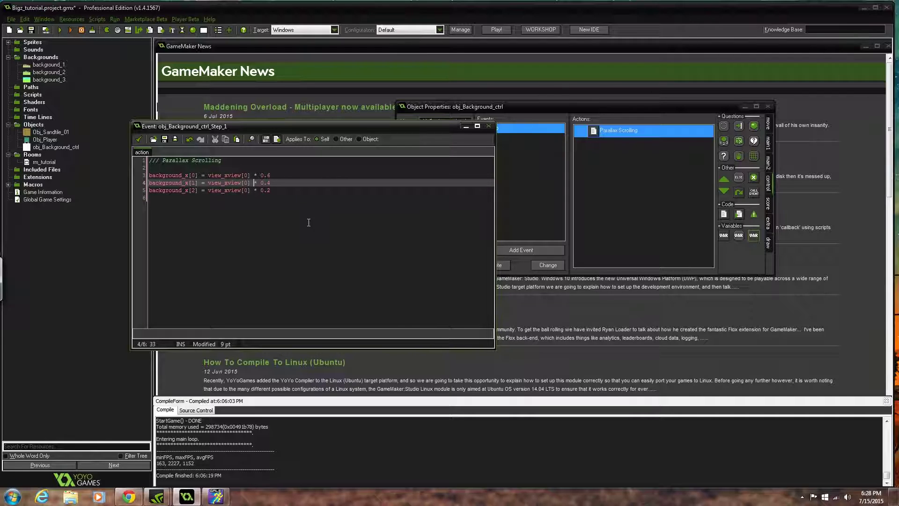
Step: End each of the three background_x lines with a semicolon, accepting the code and the obj_Background_ctrl properties
{"action": "left_click", "coordinate": [281, 175]}
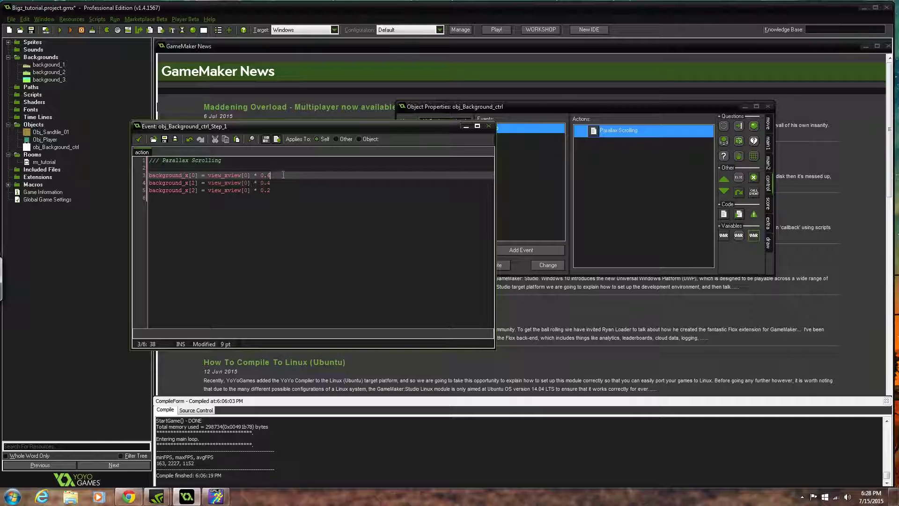
{"action": "type", "text": ";"}
{"action": "left_click", "coordinate": [286, 182]}
{"action": "type", "text": ";"}
{"action": "left_click", "coordinate": [293, 194]}
{"action": "type", "text": ";"}
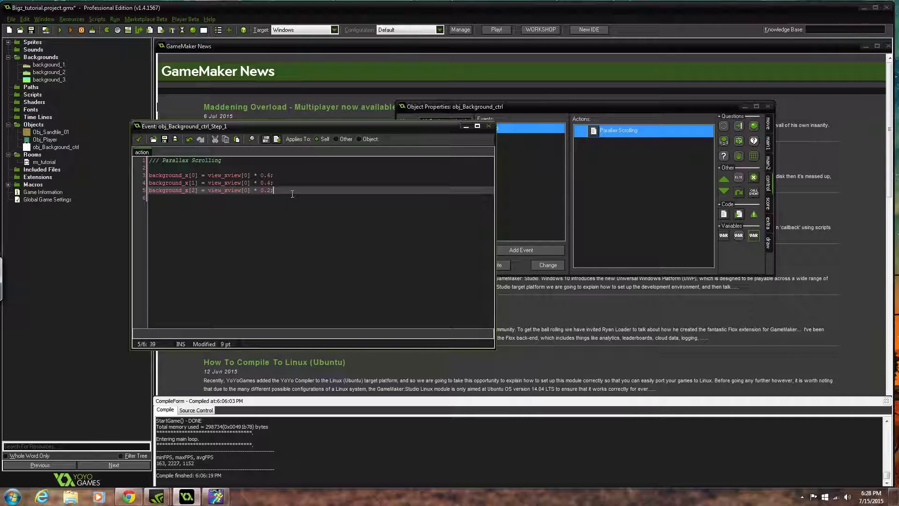
{"action": "left_click", "coordinate": [139, 139]}
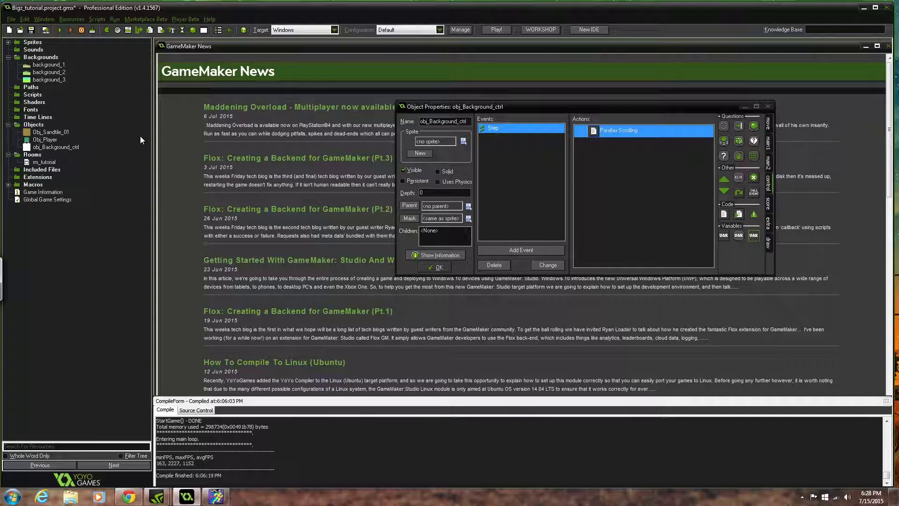
{"action": "left_click", "coordinate": [436, 267]}
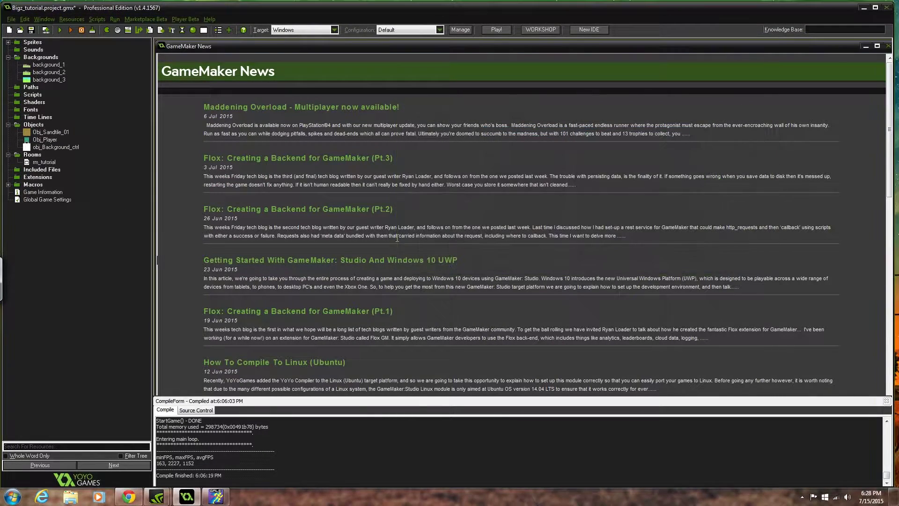
Step: Place an instance of obj_Background_ctrl in rm_tutorial, above and to the left of the player, and accept the room changes
{"action": "double_click", "coordinate": [44, 162]}
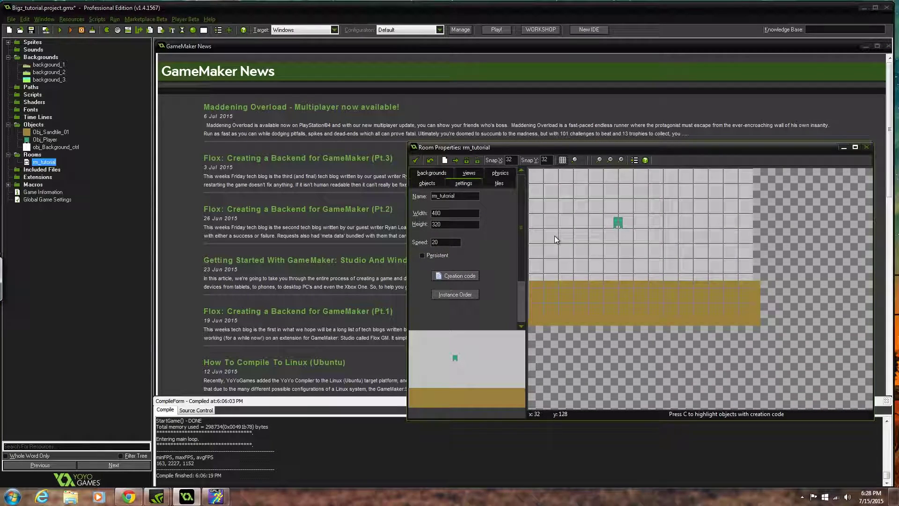
{"action": "left_click", "coordinate": [427, 183]}
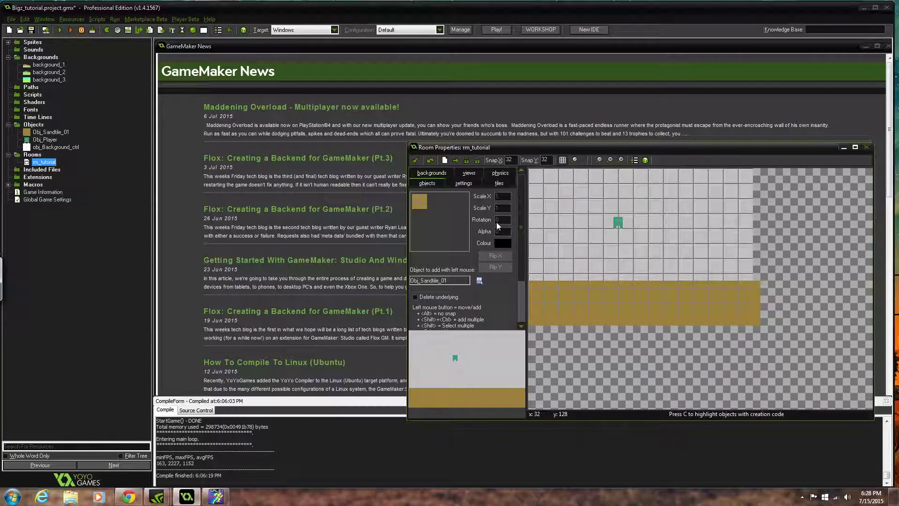
{"action": "left_click", "coordinate": [479, 280]}
{"action": "left_click", "coordinate": [530, 313]}
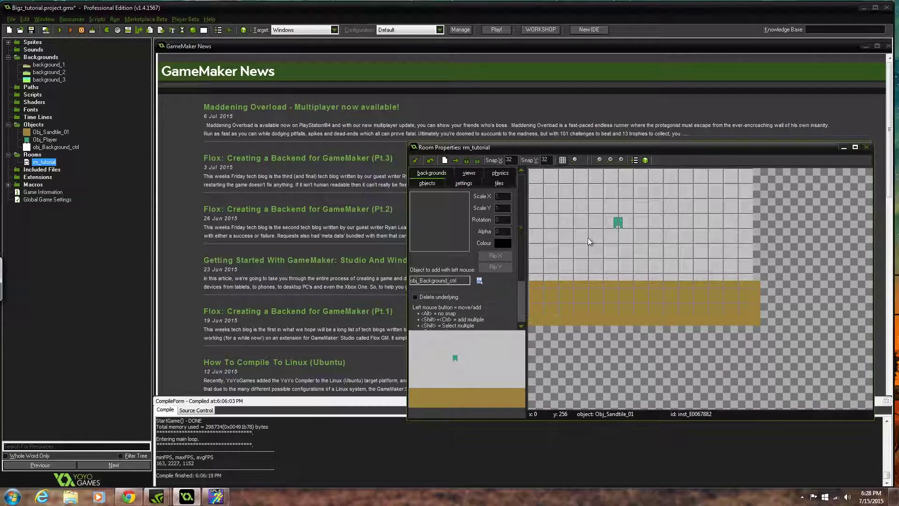
{"action": "left_click", "coordinate": [590, 209]}
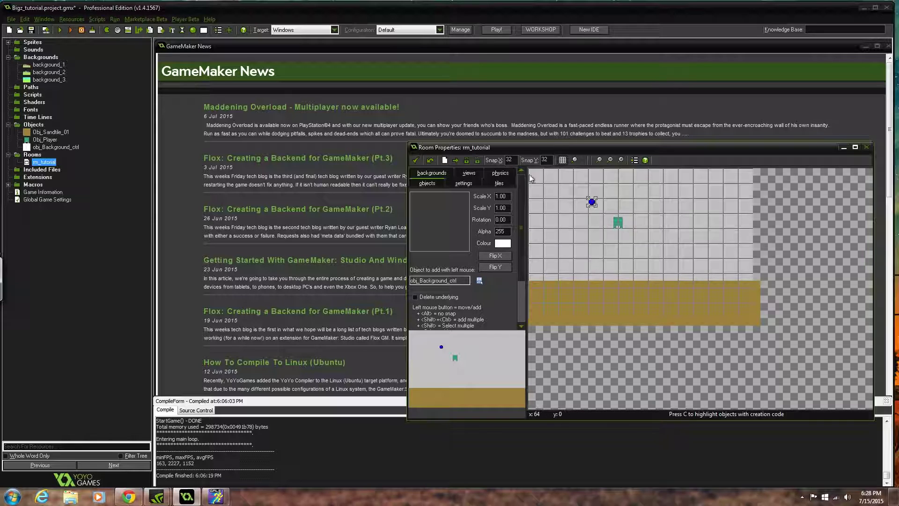
{"action": "left_click", "coordinate": [415, 160]}
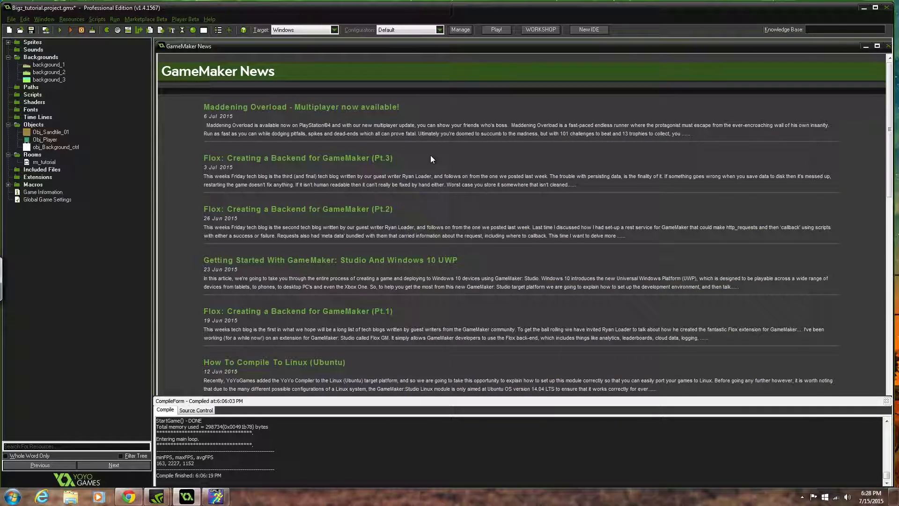
Step: Assign background_3 to the Background 0 layer of rm_tutorial and turn off its vertical tiling
{"action": "double_click", "coordinate": [44, 162]}
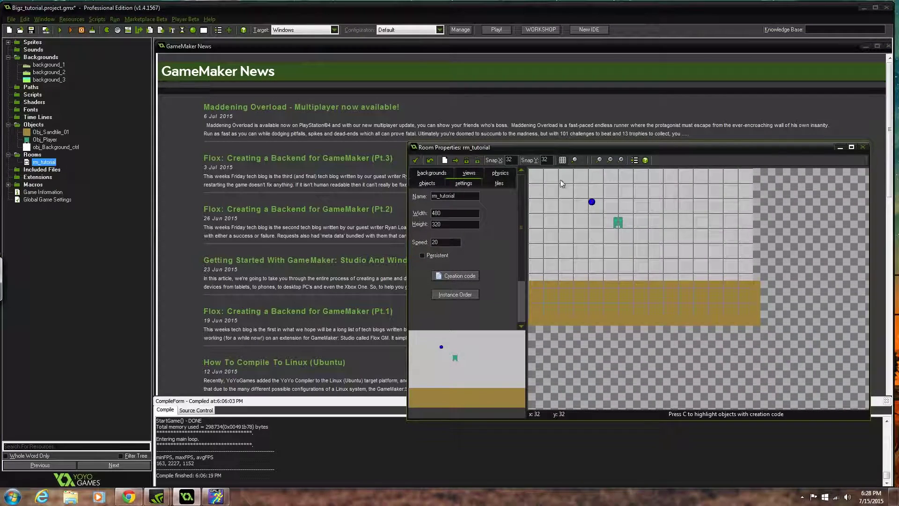
{"action": "left_click", "coordinate": [435, 175]}
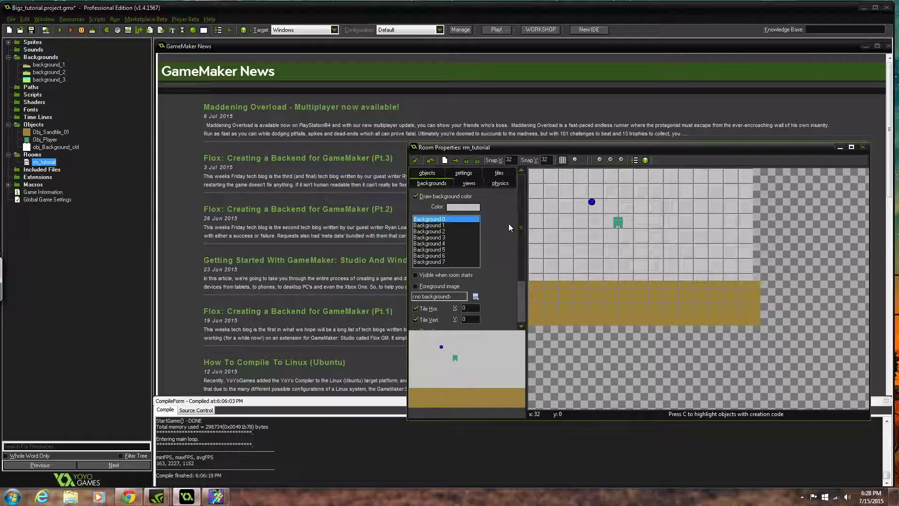
{"action": "left_click_drag", "start_coordinate": [558, 146], "coordinate": [387, 128]}
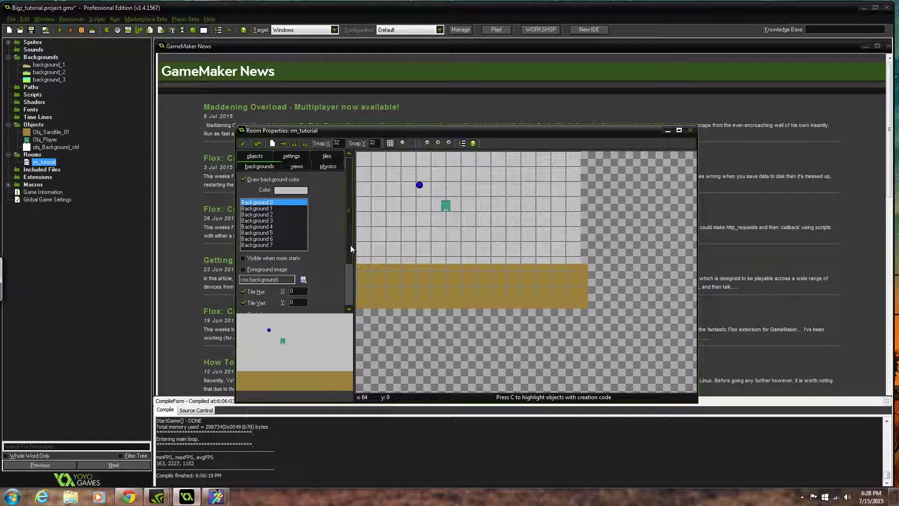
{"action": "scroll", "coordinate": [350, 279], "scroll_direction": "down", "scroll_amount": 3}
{"action": "scroll", "coordinate": [345, 243], "scroll_direction": "up", "scroll_amount": 3}
{"action": "left_click", "coordinate": [304, 282]}
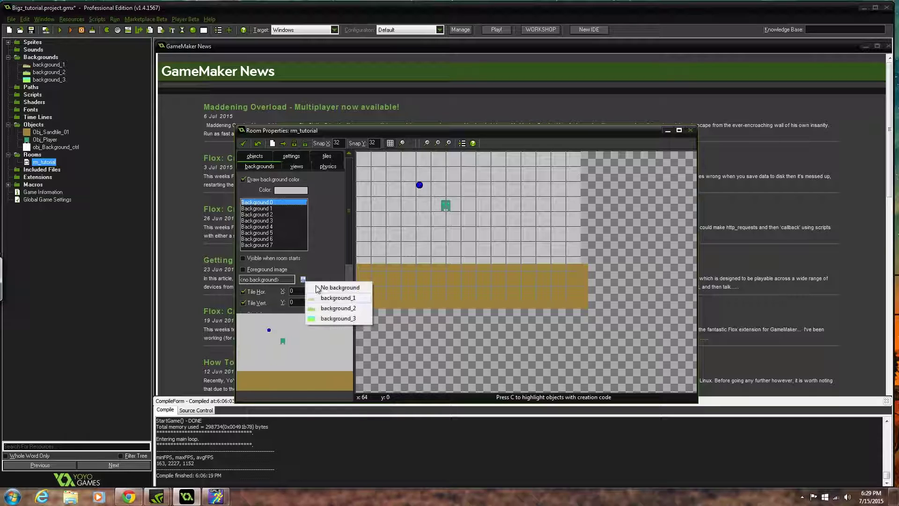
{"action": "left_click", "coordinate": [363, 319]}
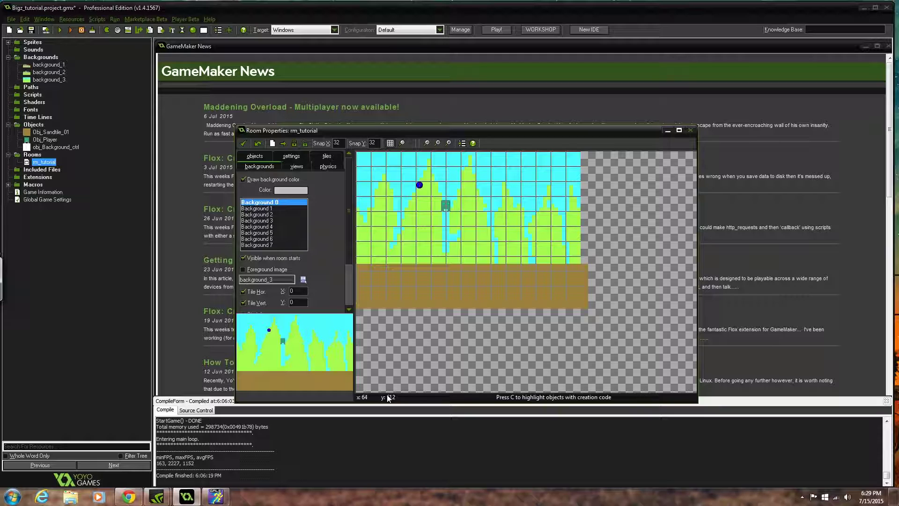
{"action": "left_click_drag", "start_coordinate": [350, 260], "coordinate": [353, 290]}
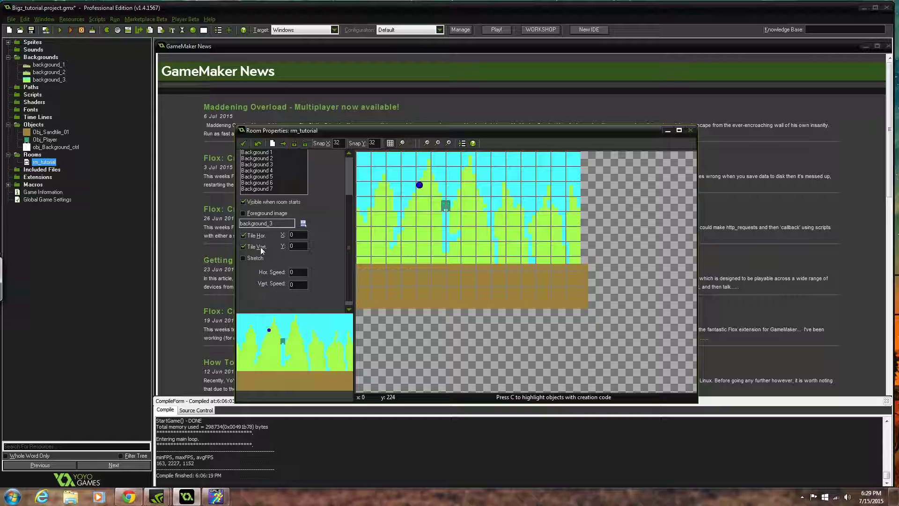
{"action": "left_click_drag", "start_coordinate": [350, 246], "coordinate": [350, 210]}
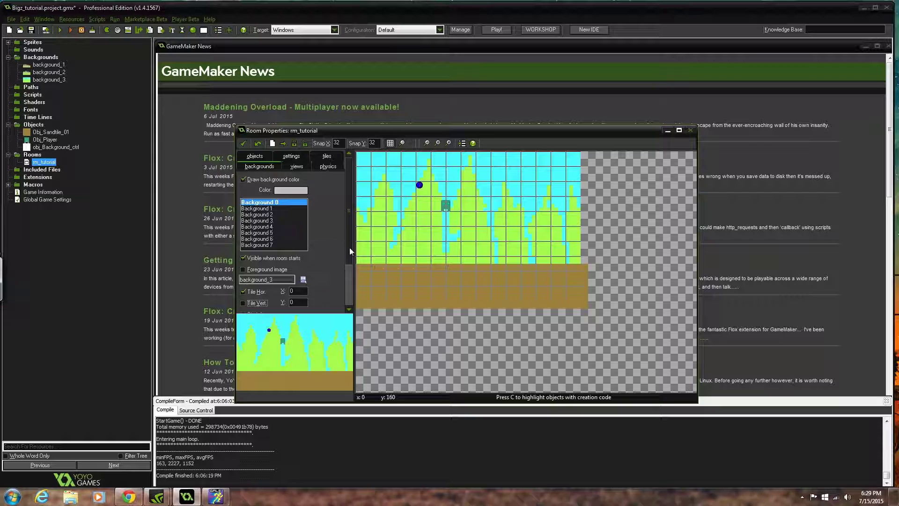
Step: Turn off vertical tiling for the Background 1 layer and assign background_2 to it
{"action": "left_click", "coordinate": [277, 209]}
{"action": "left_click_drag", "start_coordinate": [347, 206], "coordinate": [346, 236]}
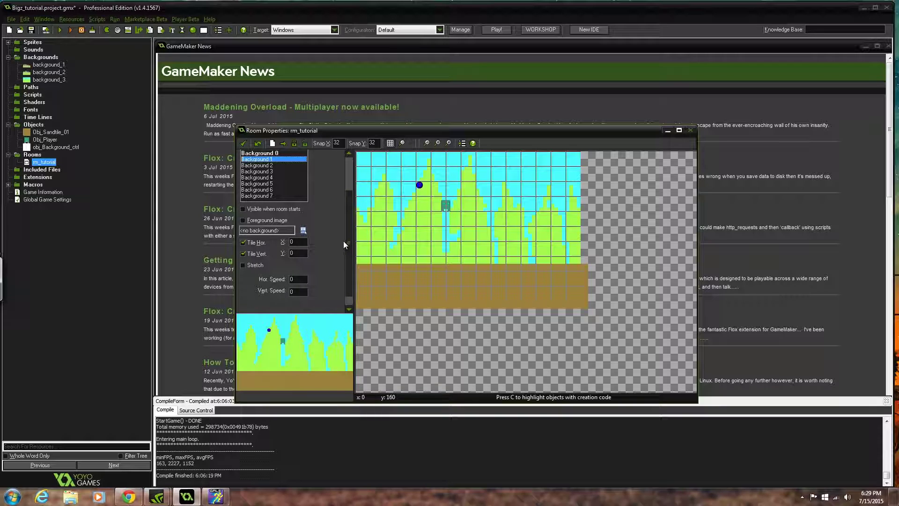
{"action": "left_click", "coordinate": [246, 254]}
{"action": "left_click", "coordinate": [303, 230]}
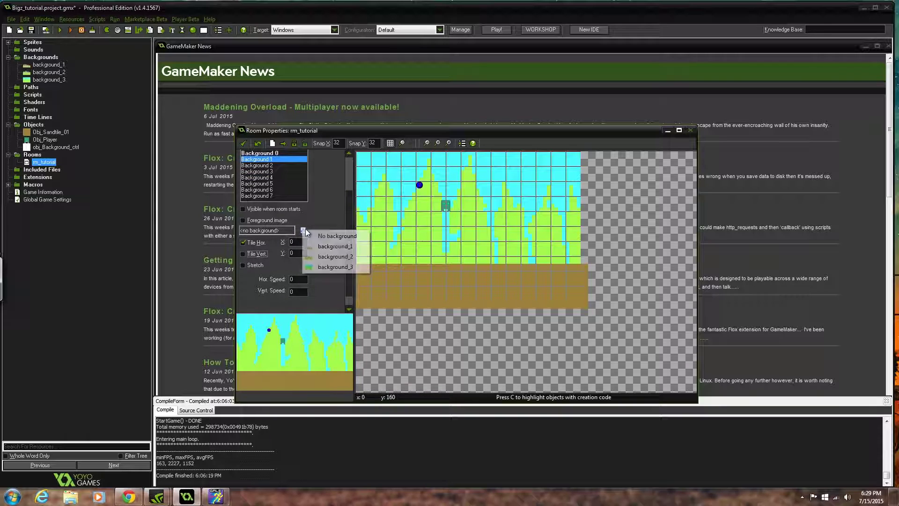
{"action": "left_click", "coordinate": [356, 257]}
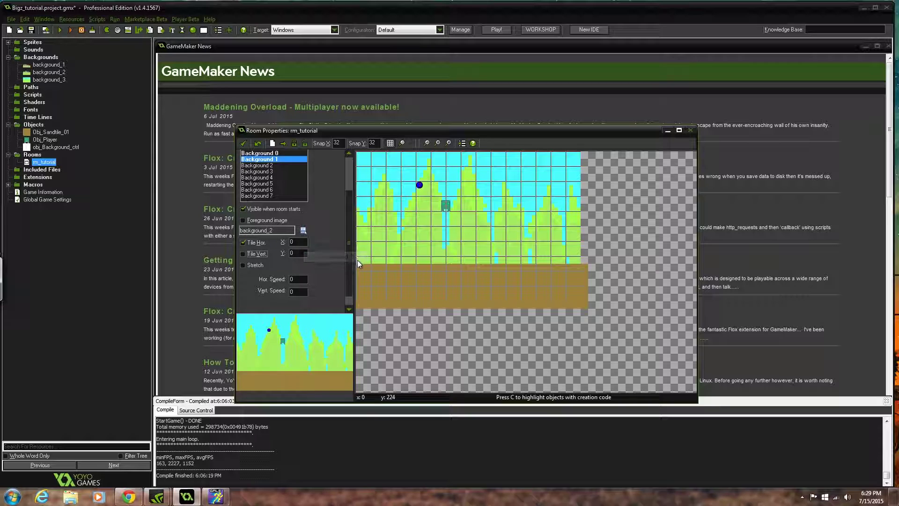
Step: Assign background_1 to the Background 2 layer and turn off its vertical tiling
{"action": "scroll", "coordinate": [347, 187], "scroll_direction": "up", "scroll_amount": 3}
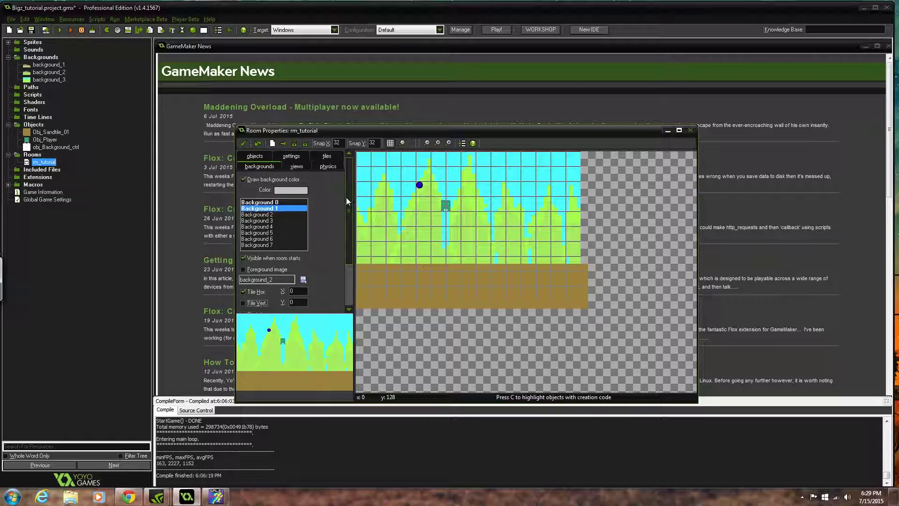
{"action": "left_click", "coordinate": [279, 215]}
{"action": "left_click", "coordinate": [303, 280]}
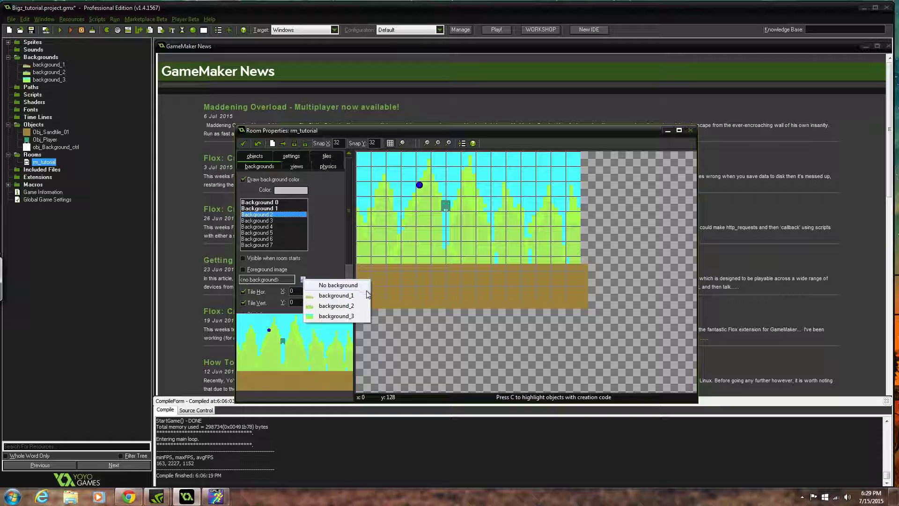
{"action": "left_click", "coordinate": [359, 295]}
{"action": "left_click_drag", "start_coordinate": [350, 237], "coordinate": [351, 274]}
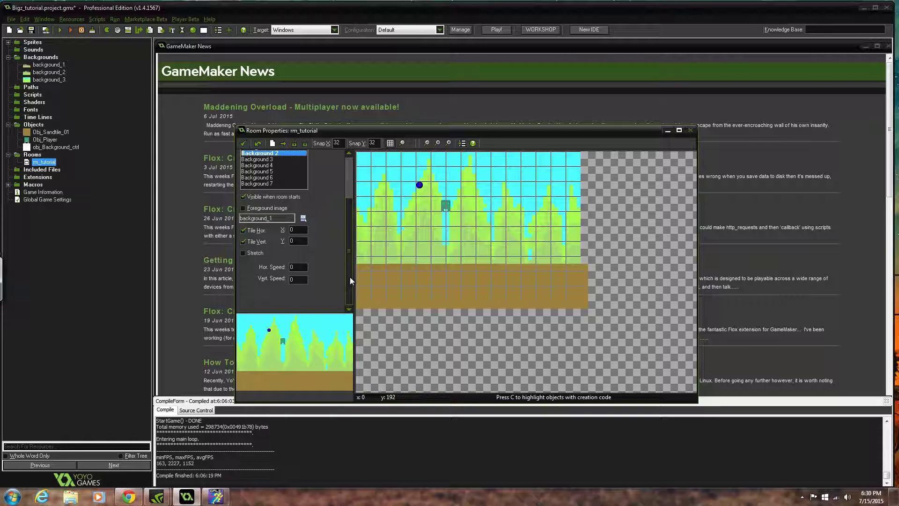
{"action": "left_click", "coordinate": [243, 242]}
Step: Set the X offset of Background 1 to 50 and of Background 2 to 100, accepting the room changes
{"action": "left_click", "coordinate": [300, 241]}
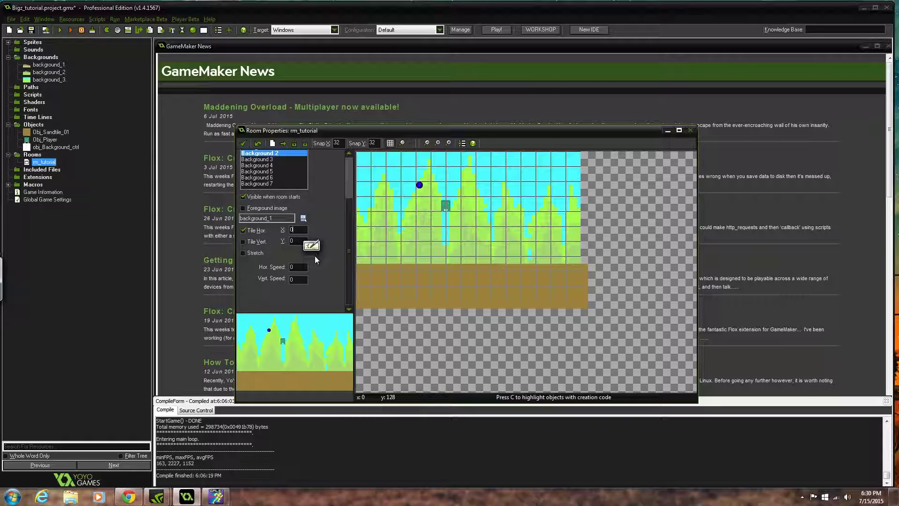
{"action": "scroll", "coordinate": [347, 226], "scroll_direction": "up", "scroll_amount": 3}
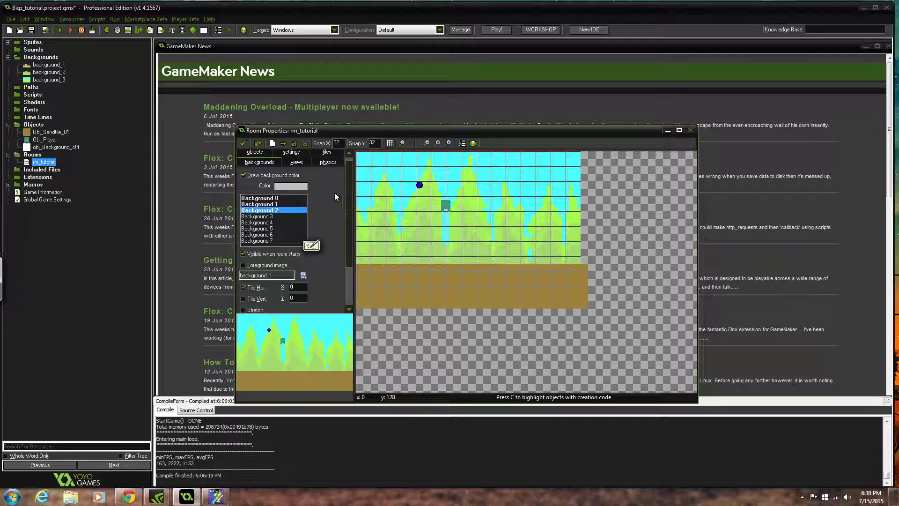
{"action": "left_click", "coordinate": [279, 201]}
{"action": "scroll", "coordinate": [347, 217], "scroll_direction": "down", "scroll_amount": 1}
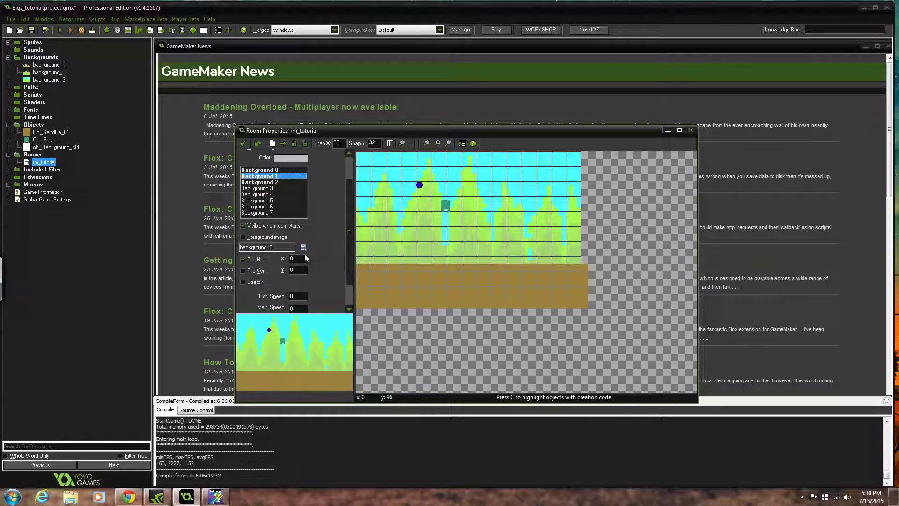
{"action": "left_click", "coordinate": [302, 260]}
{"action": "type", "text": "50"}
{"action": "left_click", "coordinate": [285, 183]}
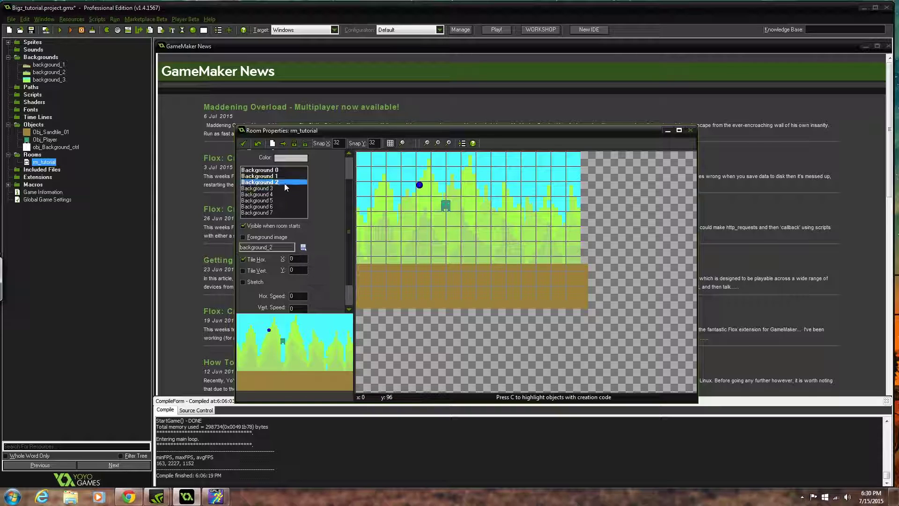
{"action": "double_click", "coordinate": [292, 259]}
{"action": "type", "text": "100"}
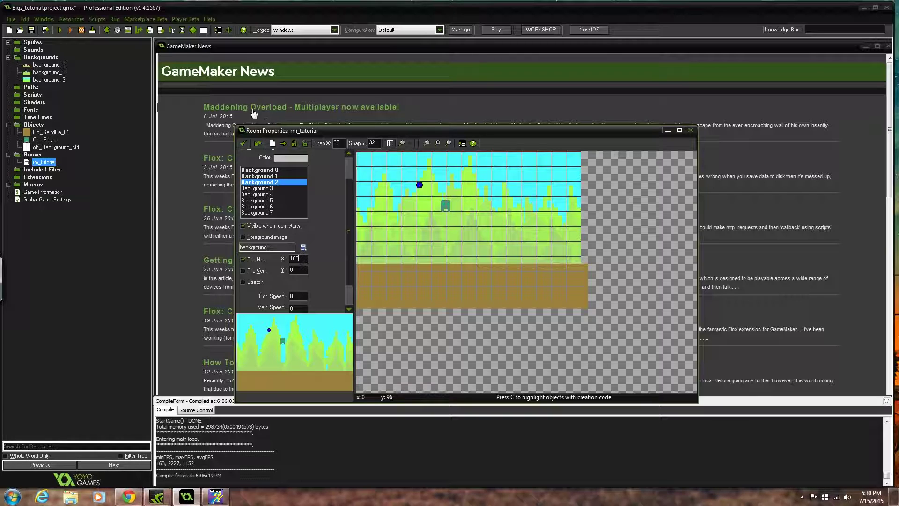
{"action": "left_click", "coordinate": [244, 145]}
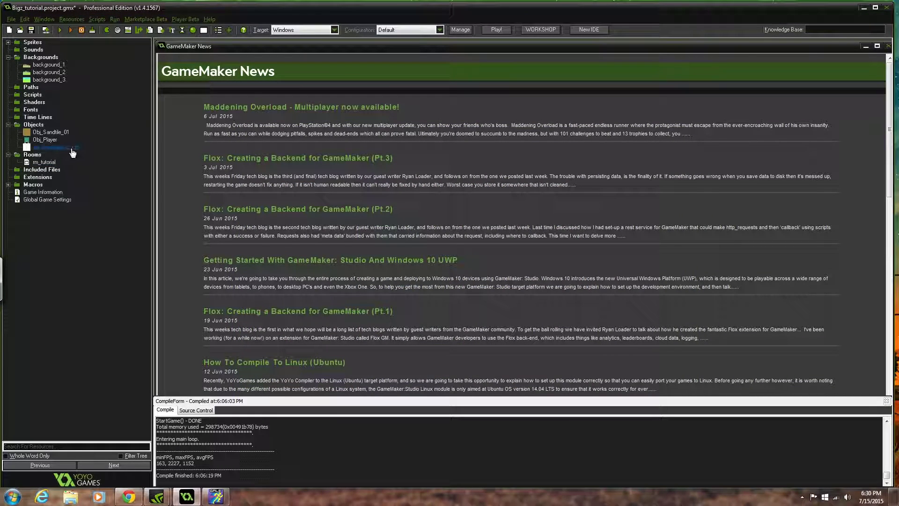
Step: Make View 0 of rm_tutorial follow Obj_Player
{"action": "double_click", "coordinate": [44, 162]}
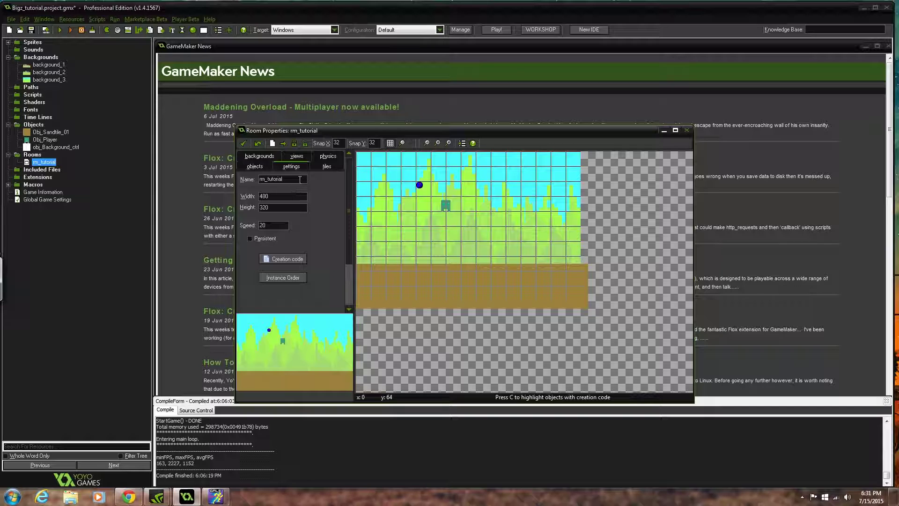
{"action": "left_click", "coordinate": [296, 156]}
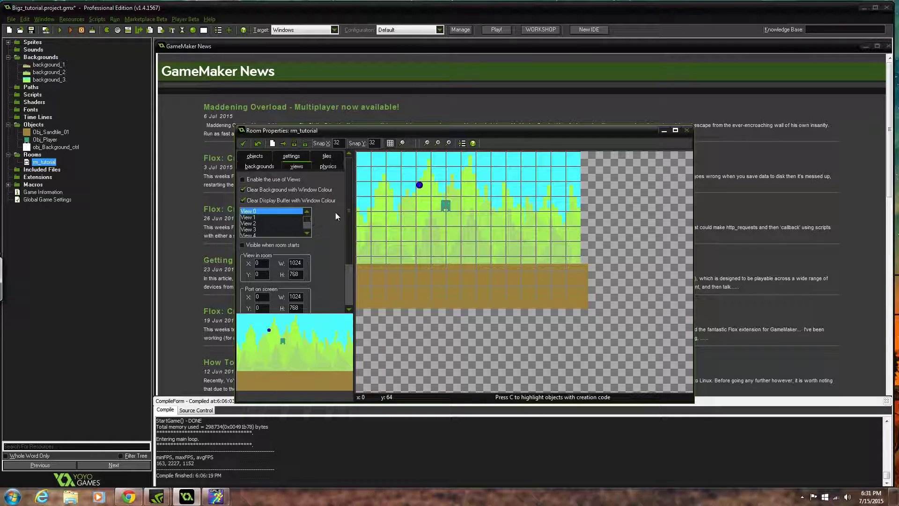
{"action": "scroll", "coordinate": [350, 256], "scroll_direction": "down", "scroll_amount": 3}
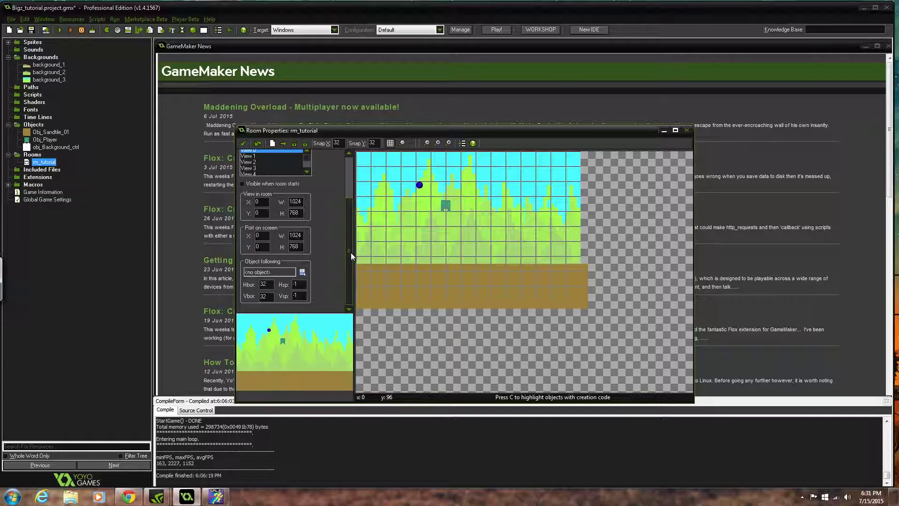
{"action": "left_click_drag", "start_coordinate": [350, 255], "coordinate": [348, 251]}
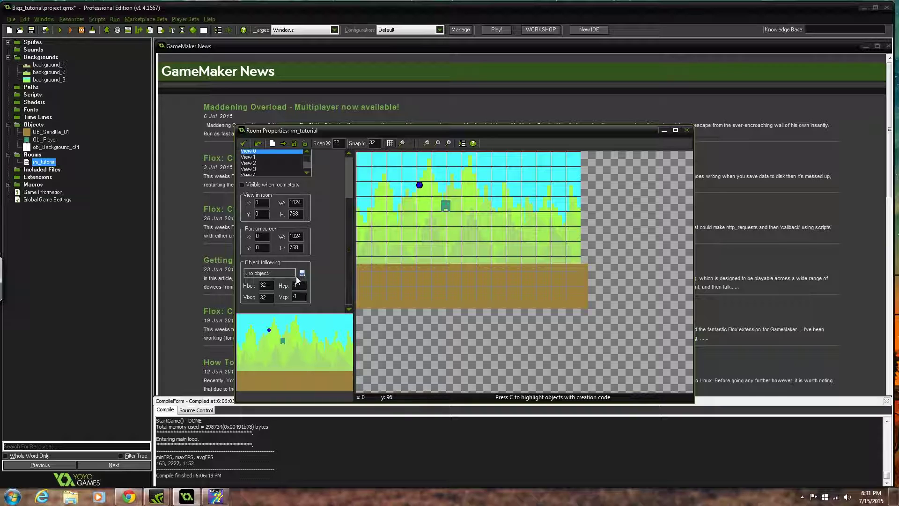
{"action": "left_click", "coordinate": [302, 274]}
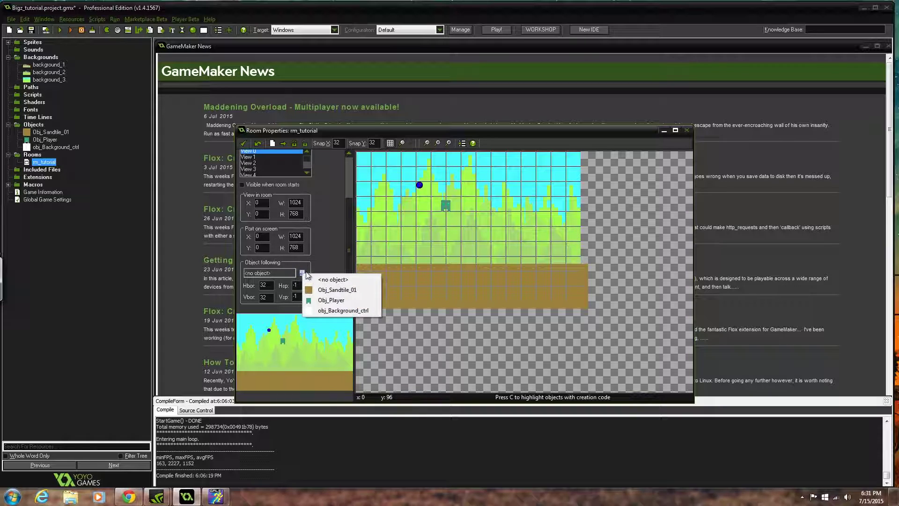
{"action": "left_click", "coordinate": [334, 300]}
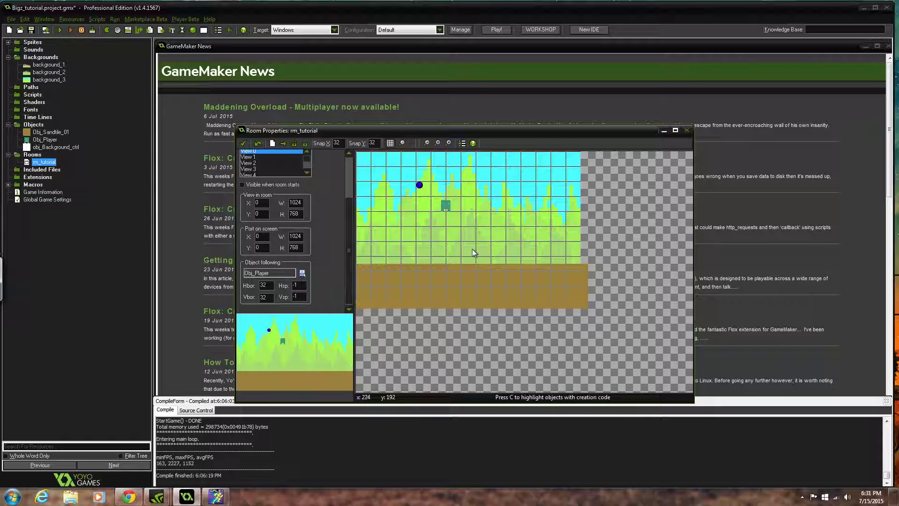
Step: Review the view settings and the background layer settings of rm_tutorial
{"action": "scroll", "coordinate": [348, 164], "scroll_direction": "up", "scroll_amount": 3}
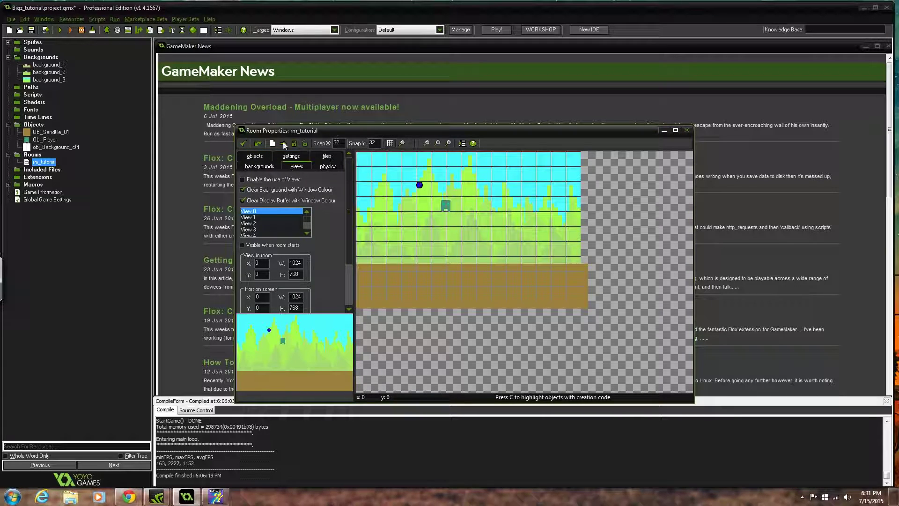
{"action": "left_click", "coordinate": [275, 165]}
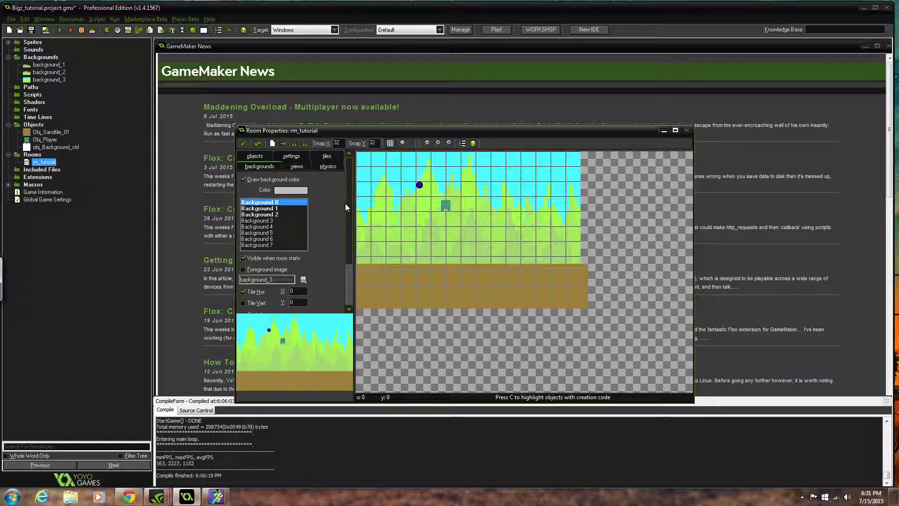
{"action": "left_click", "coordinate": [299, 167]}
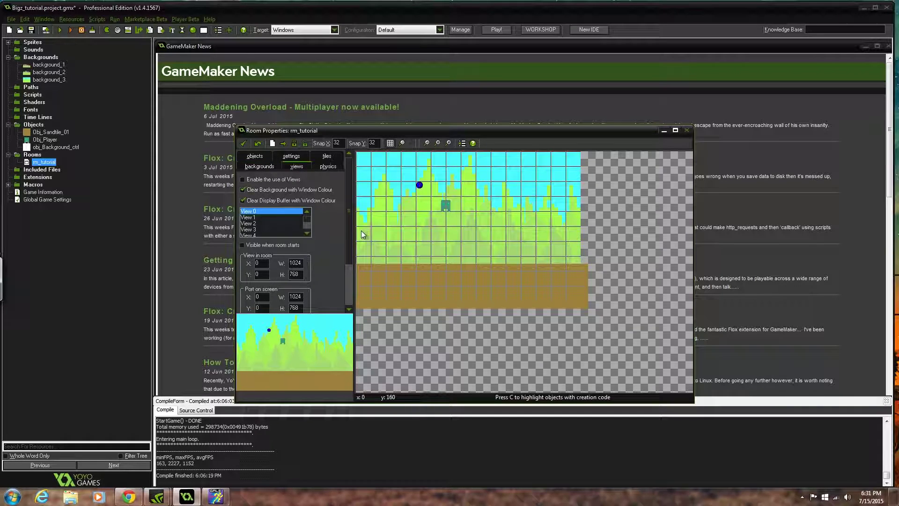
{"action": "scroll", "coordinate": [350, 268], "scroll_direction": "down", "scroll_amount": 2}
{"action": "scroll", "coordinate": [350, 268], "scroll_direction": "up", "scroll_amount": 2}
{"action": "left_click", "coordinate": [259, 166]}
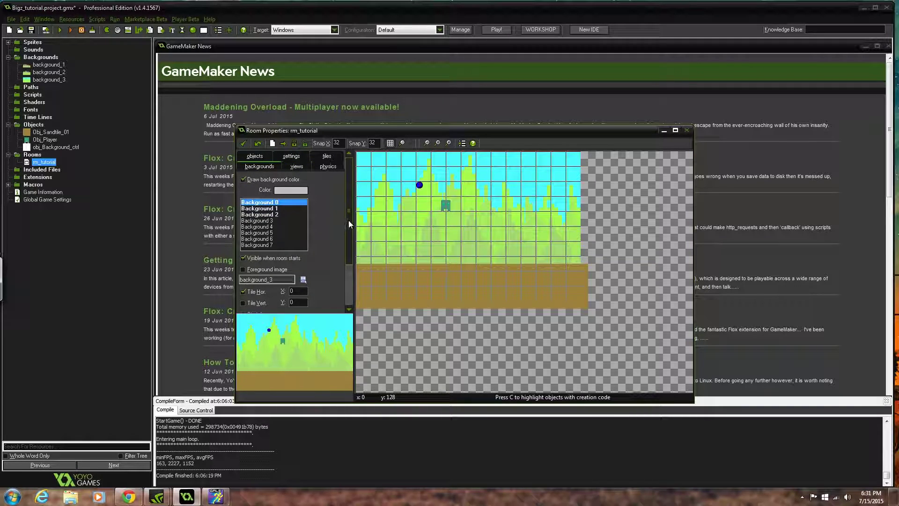
{"action": "scroll", "coordinate": [345, 267], "scroll_direction": "down", "scroll_amount": 2}
{"action": "scroll", "coordinate": [349, 256], "scroll_direction": "up", "scroll_amount": 2}
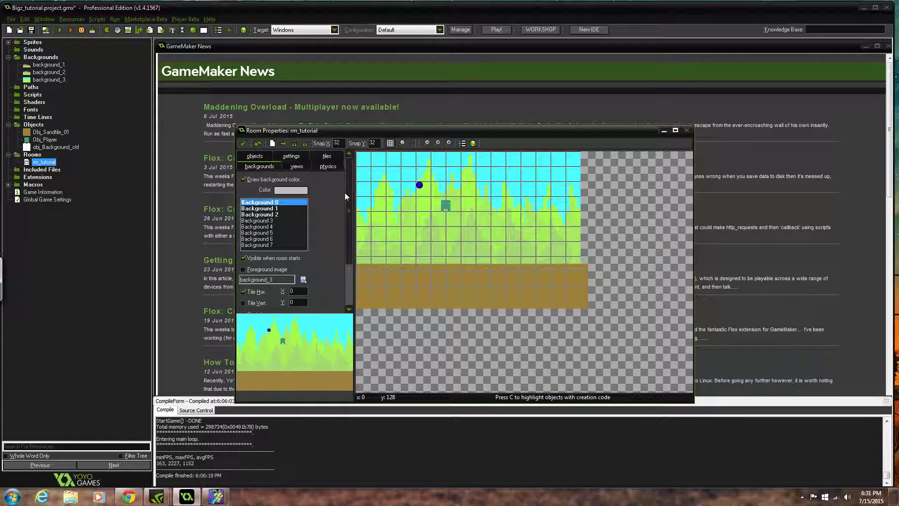
Step: Set the width of rm_tutorial to 1000
{"action": "left_click", "coordinate": [292, 156]}
{"action": "double_click", "coordinate": [268, 196]}
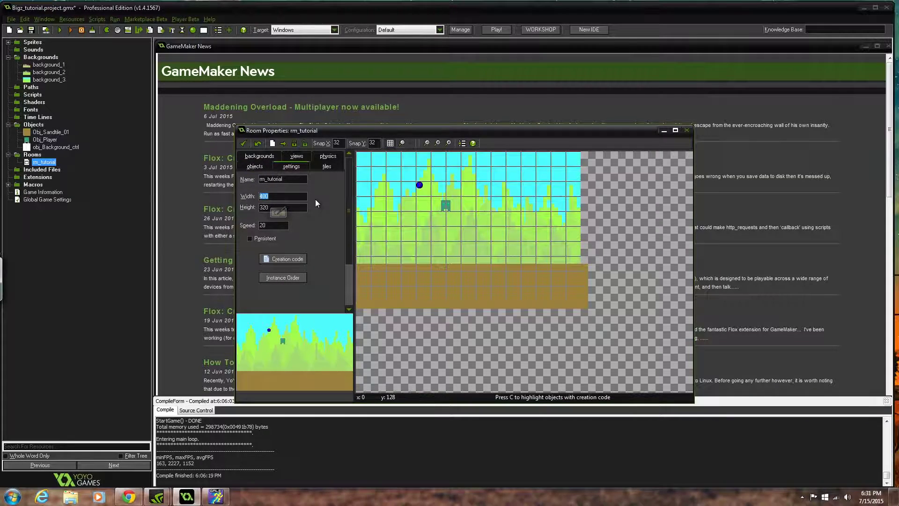
{"action": "type", "text": "1000"}
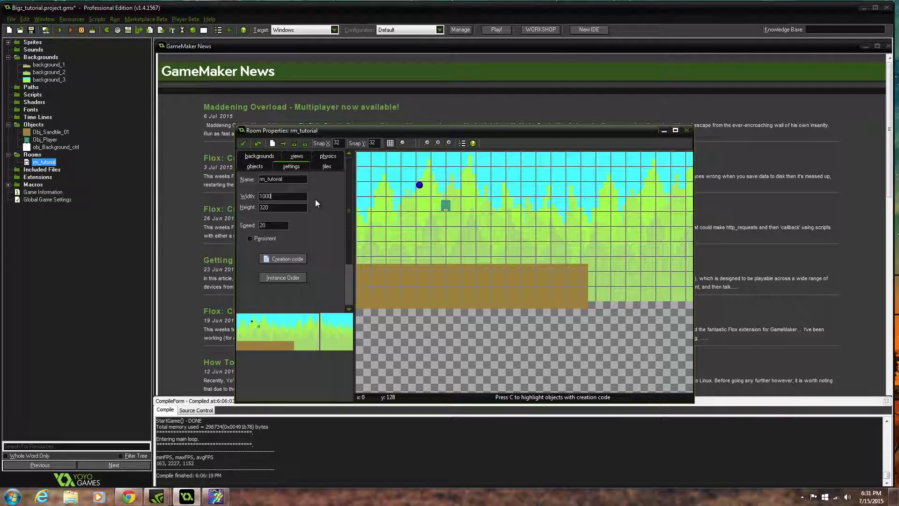
Step: Place Obj_Sandtile_01 instances to extend the ground's top row across the widened part of rm_tutorial
{"action": "mouse_move", "coordinate": [302, 332]}
{"action": "left_mouse_down"}
{"action": "mouse_move", "coordinate": [336, 333]}
{"action": "mouse_move", "coordinate": [274, 341]}
{"action": "mouse_move", "coordinate": [301, 334]}
{"action": "mouse_move", "coordinate": [290, 334]}
{"action": "mouse_move", "coordinate": [302, 343]}
{"action": "left_mouse_up"}
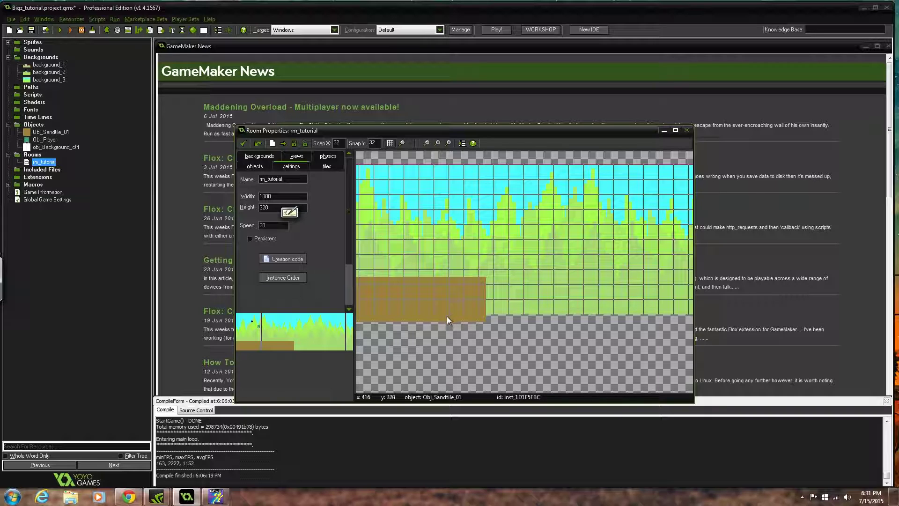
{"action": "left_click", "coordinate": [376, 335]}
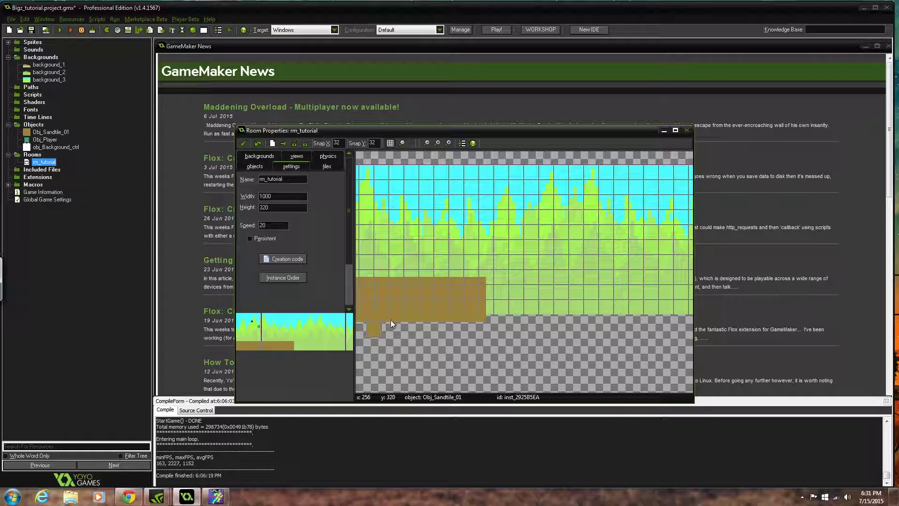
{"action": "left_click_drag", "start_coordinate": [379, 327], "coordinate": [491, 284]}
{"action": "left_click", "coordinate": [255, 167]}
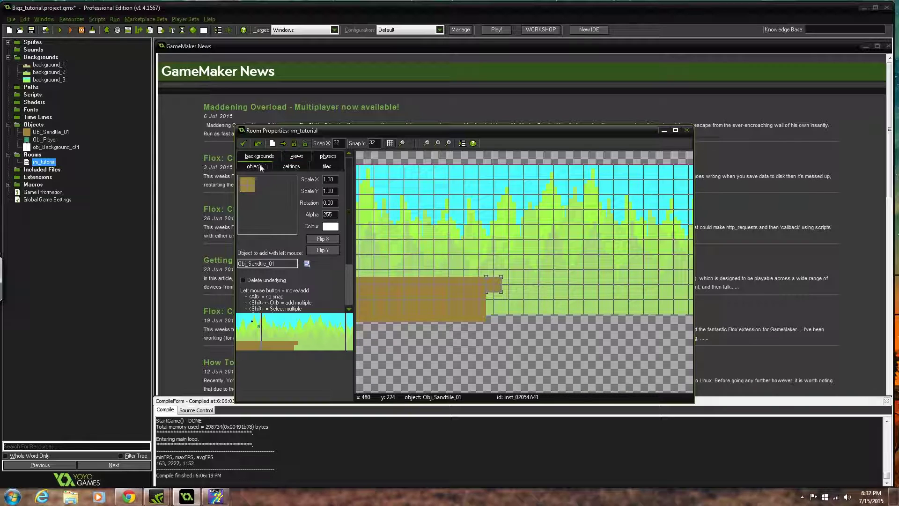
{"action": "left_click", "coordinate": [519, 260]}
{"action": "left_click_drag", "start_coordinate": [512, 259], "coordinate": [561, 289]}
{"action": "left_click", "coordinate": [533, 262]}
{"action": "left_click", "coordinate": [550, 269]}
{"action": "left_click", "coordinate": [555, 263]}
{"action": "left_click", "coordinate": [557, 254]}
{"action": "left_click_drag", "start_coordinate": [554, 255], "coordinate": [619, 288]}
{"action": "left_click", "coordinate": [589, 257]}
{"action": "left_click", "coordinate": [605, 259]}
{"action": "left_click", "coordinate": [614, 255]}
{"action": "left_click", "coordinate": [630, 258]}
{"action": "left_click_drag", "start_coordinate": [631, 258], "coordinate": [643, 285]}
{"action": "left_click", "coordinate": [643, 258]}
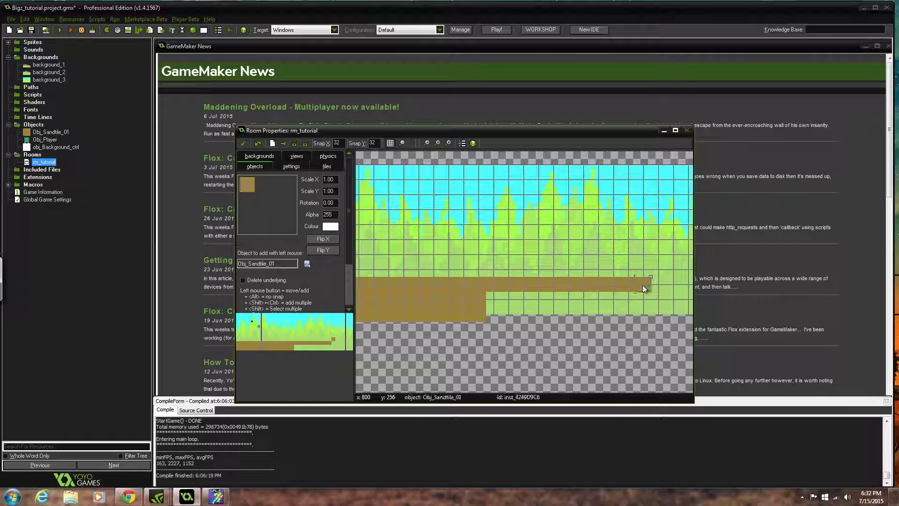
{"action": "left_click", "coordinate": [660, 256]}
{"action": "left_click_drag", "start_coordinate": [662, 255], "coordinate": [661, 285]}
{"action": "left_click", "coordinate": [674, 255]}
{"action": "left_click_drag", "start_coordinate": [674, 256], "coordinate": [673, 282]}
{"action": "left_click", "coordinate": [676, 249]}
{"action": "left_click_drag", "start_coordinate": [675, 249], "coordinate": [684, 280]}
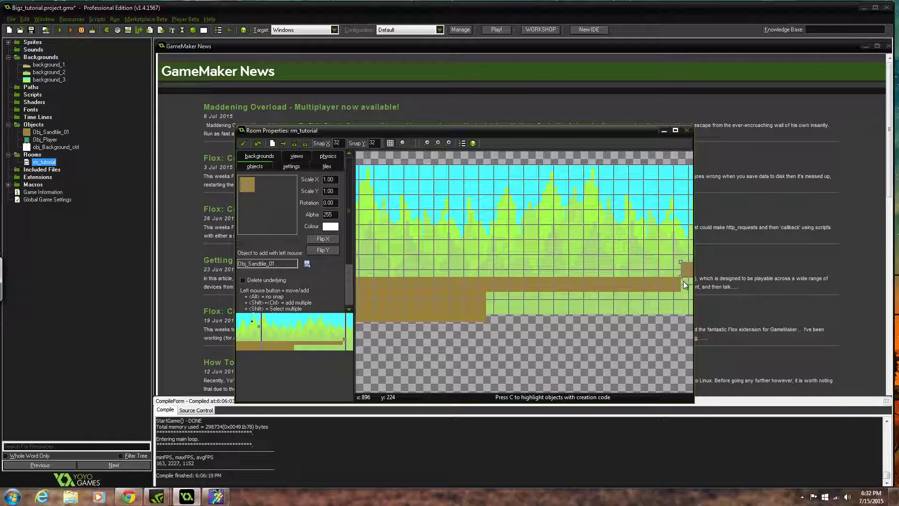
Step: Extend the ground's second row with Obj_Sandtile_01 instances beneath the new top row
{"action": "left_click_drag", "start_coordinate": [514, 313], "coordinate": [582, 307]}
{"action": "left_click", "coordinate": [595, 303]}
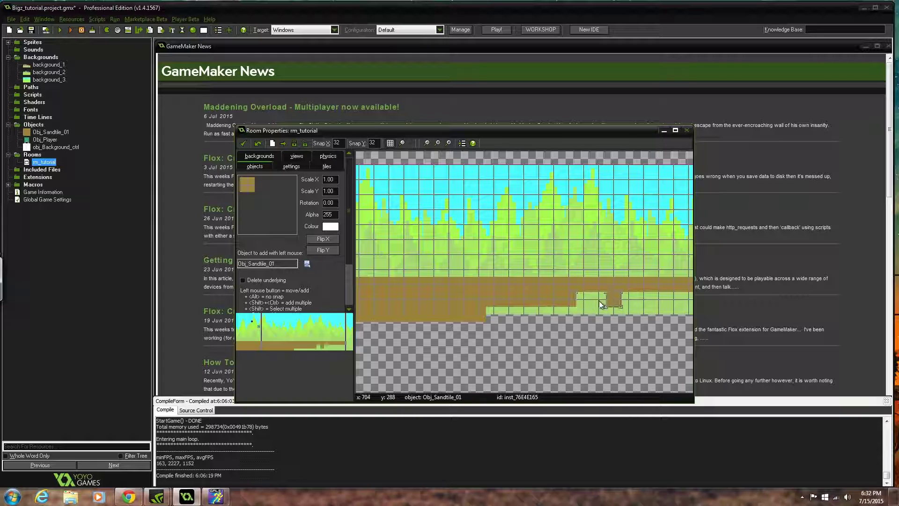
{"action": "left_click", "coordinate": [583, 302]}
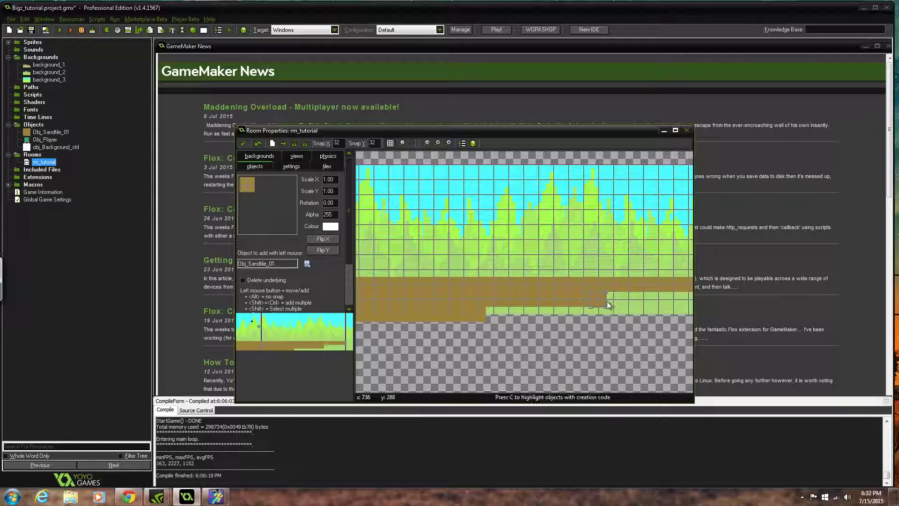
{"action": "left_click", "coordinate": [630, 303]}
{"action": "left_click", "coordinate": [649, 306]}
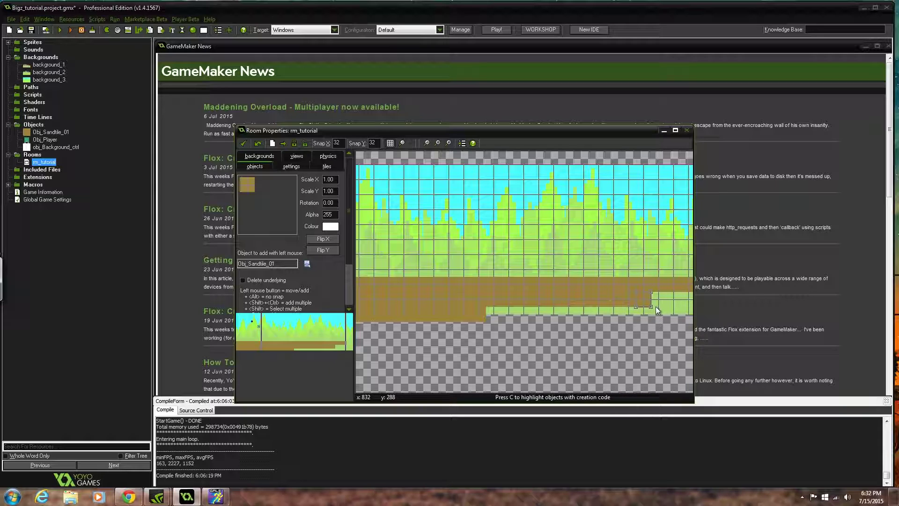
{"action": "left_click", "coordinate": [660, 304]}
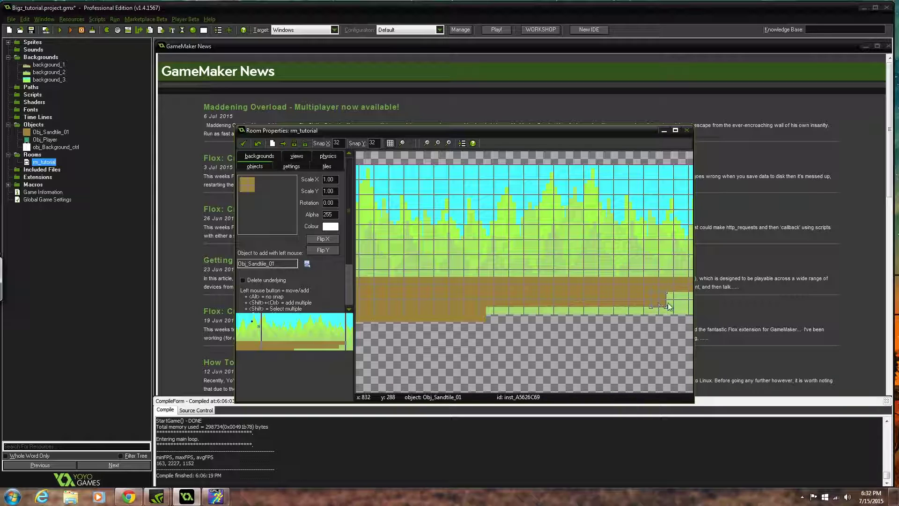
{"action": "left_click", "coordinate": [665, 307]}
{"action": "mouse_move", "coordinate": [671, 303]}
{"action": "left_mouse_down"}
{"action": "mouse_move", "coordinate": [655, 303]}
{"action": "mouse_move", "coordinate": [672, 306]}
{"action": "left_mouse_up"}
{"action": "left_click", "coordinate": [689, 299]}
Step: Fill the ground's third row with Obj_Sandtile_01 instances under the extended second row
{"action": "left_click", "coordinate": [499, 313]}
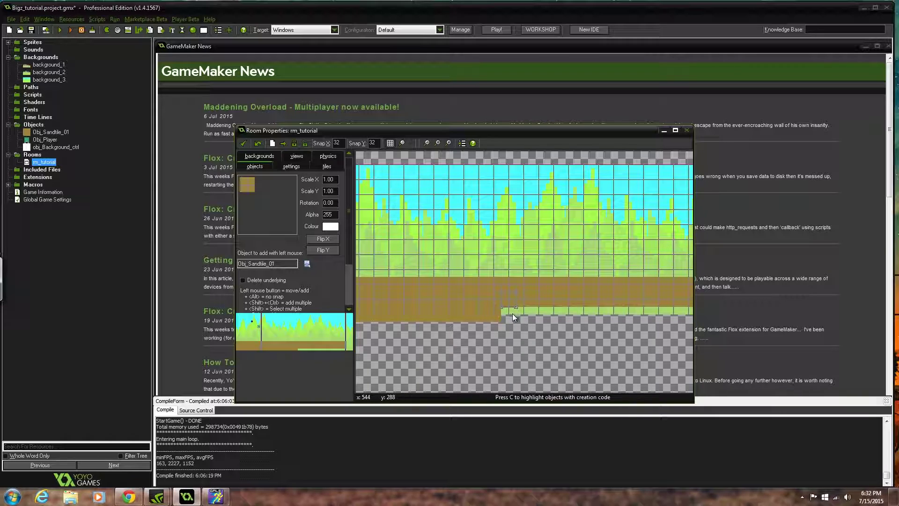
{"action": "left_click", "coordinate": [511, 317]}
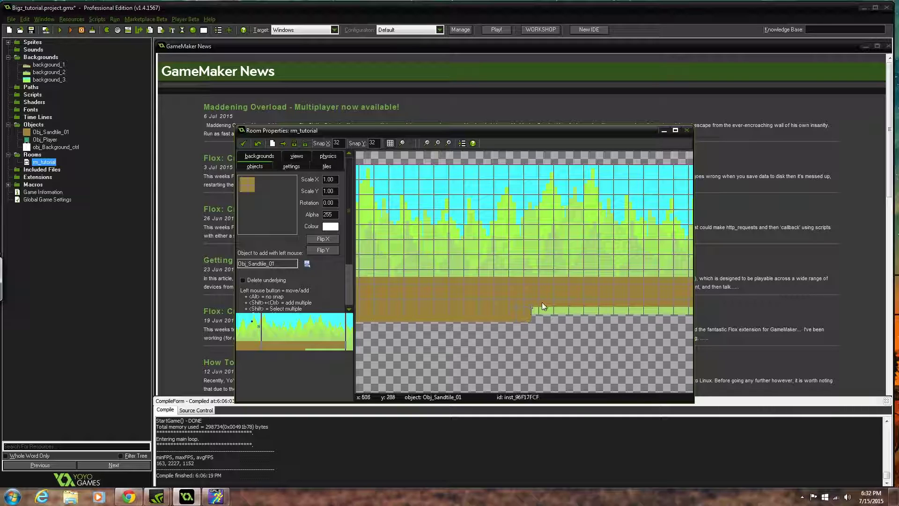
{"action": "left_click", "coordinate": [538, 315]}
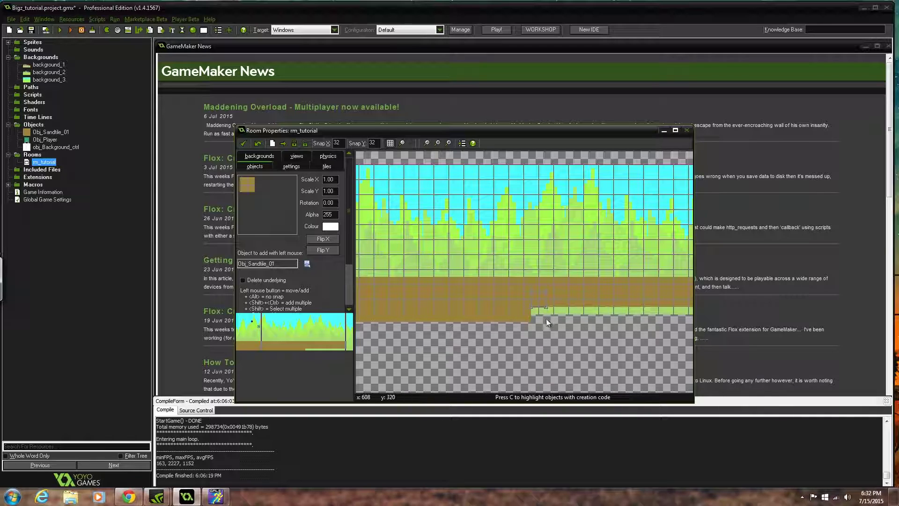
{"action": "left_click", "coordinate": [564, 318]}
{"action": "left_click_drag", "start_coordinate": [578, 315], "coordinate": [600, 315]}
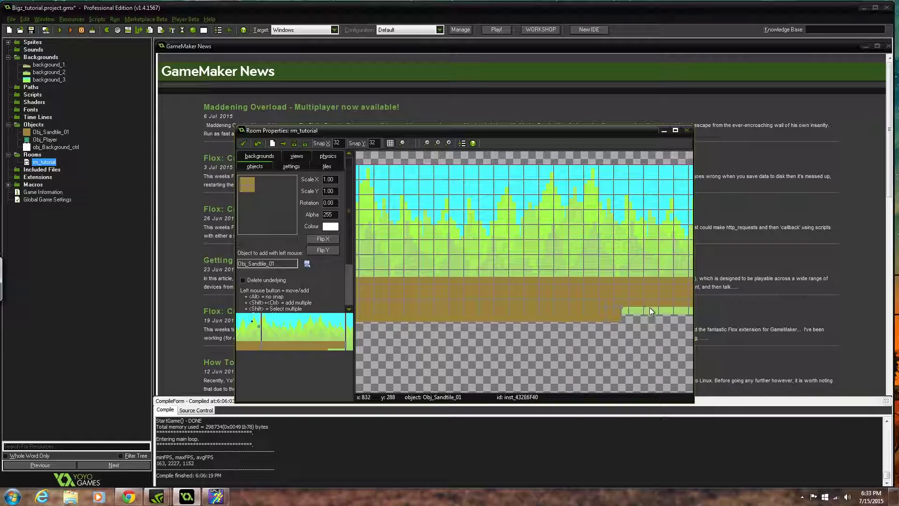
{"action": "left_click", "coordinate": [637, 313]}
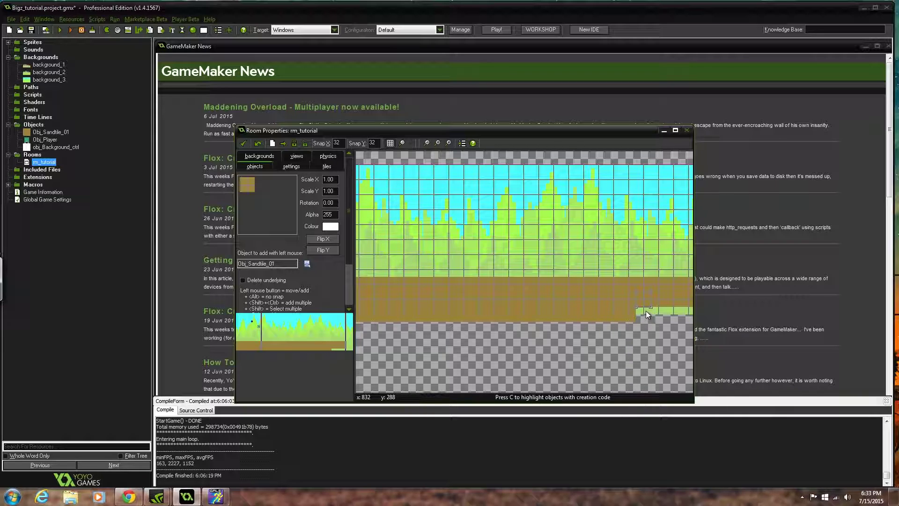
{"action": "left_click", "coordinate": [663, 307]}
{"action": "left_click", "coordinate": [662, 313]}
{"action": "right_click", "coordinate": [673, 297]}
{"action": "left_click_drag", "start_coordinate": [676, 317], "coordinate": [690, 348]}
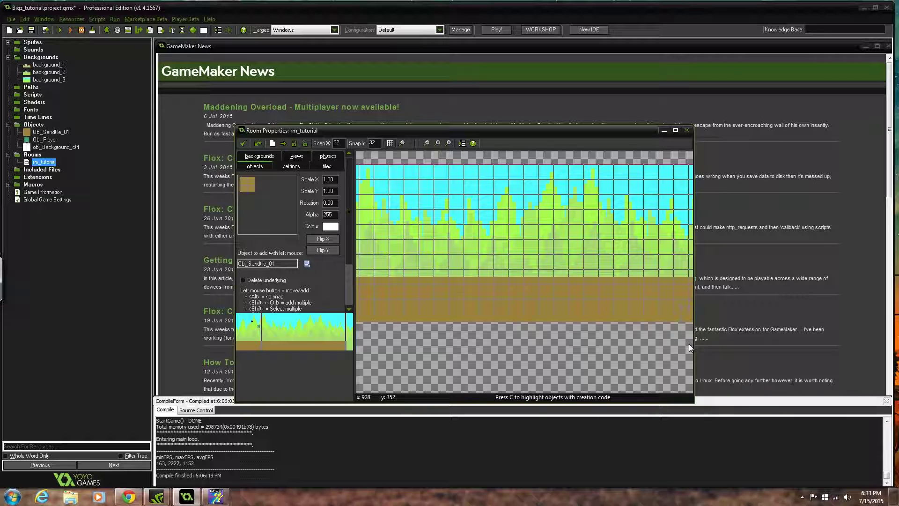
Step: Complete all three sand tile rows up to the room's far end and accept the room changes
{"action": "left_click", "coordinate": [325, 333]}
{"action": "left_click_drag", "start_coordinate": [556, 220], "coordinate": [552, 301]}
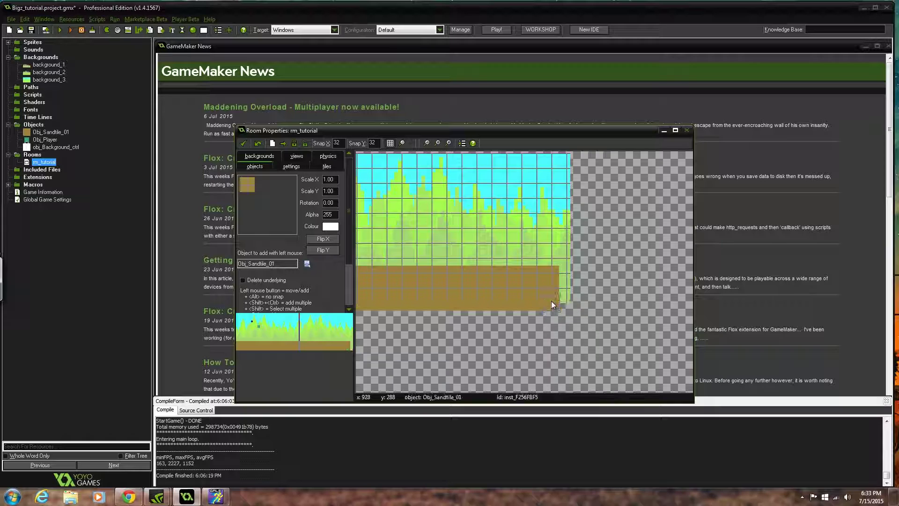
{"action": "left_click", "coordinate": [543, 230]}
{"action": "left_click_drag", "start_coordinate": [544, 232], "coordinate": [566, 305]}
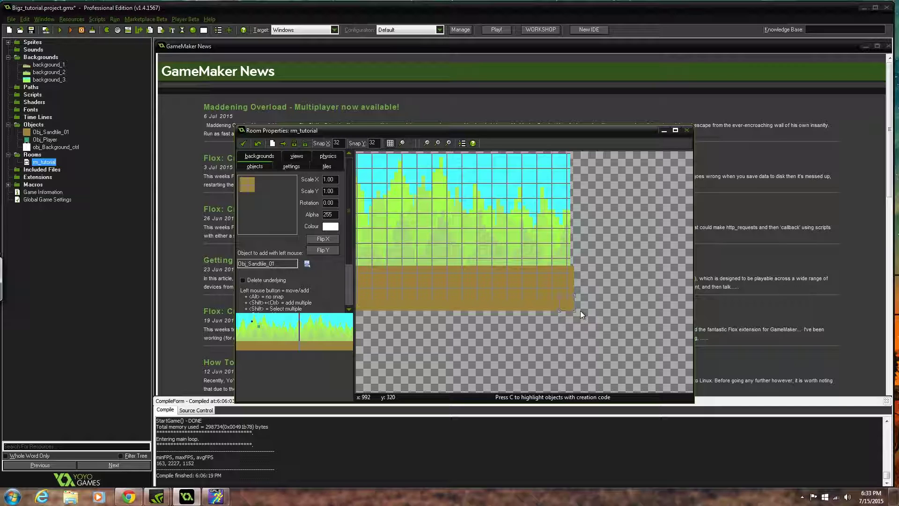
{"action": "left_click_drag", "start_coordinate": [316, 330], "coordinate": [297, 344]}
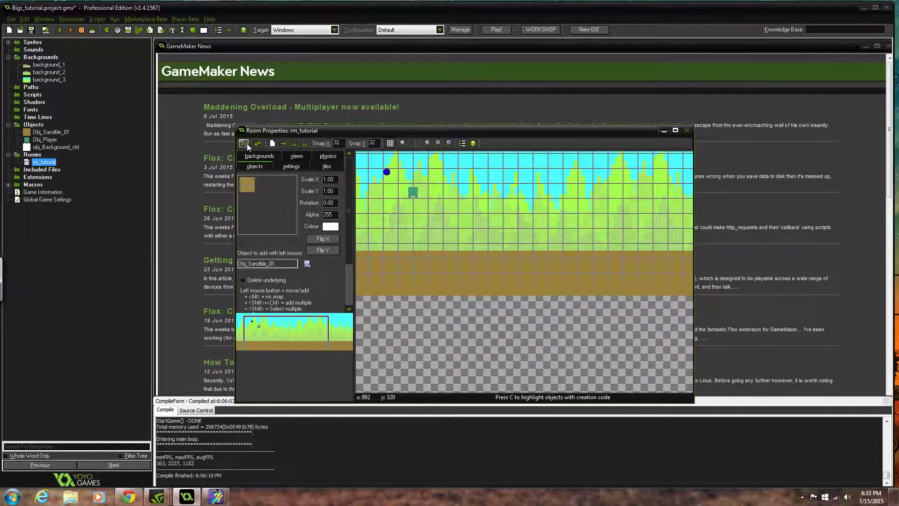
{"action": "left_click", "coordinate": [243, 142]}
Step: Run the game to test the player's movement and jumping, and check the events of obj_Background_ctrl
{"action": "left_click", "coordinate": [60, 29]}
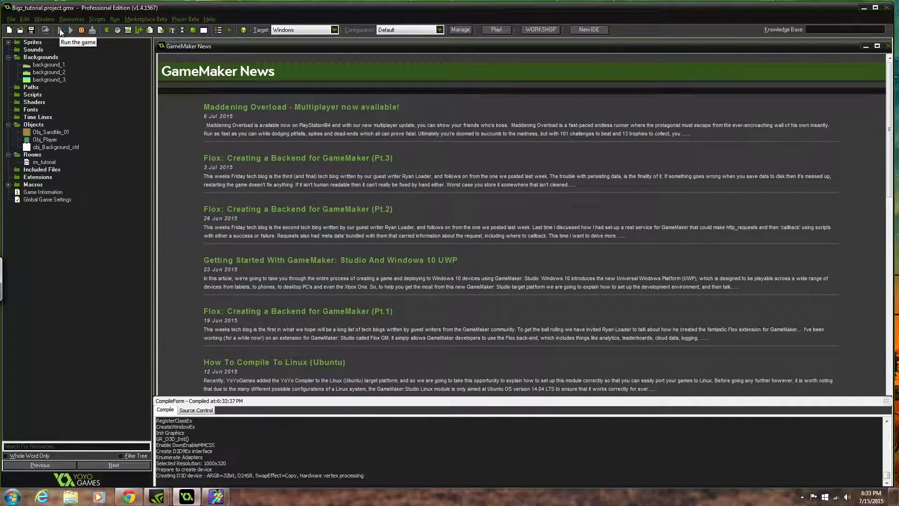
{"action": "key", "text": "Right"}
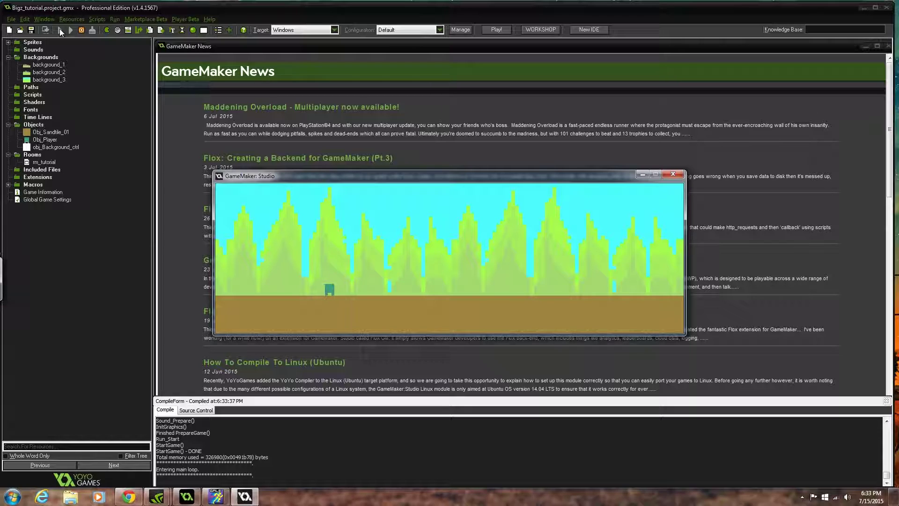
{"action": "key", "text": "Up"}
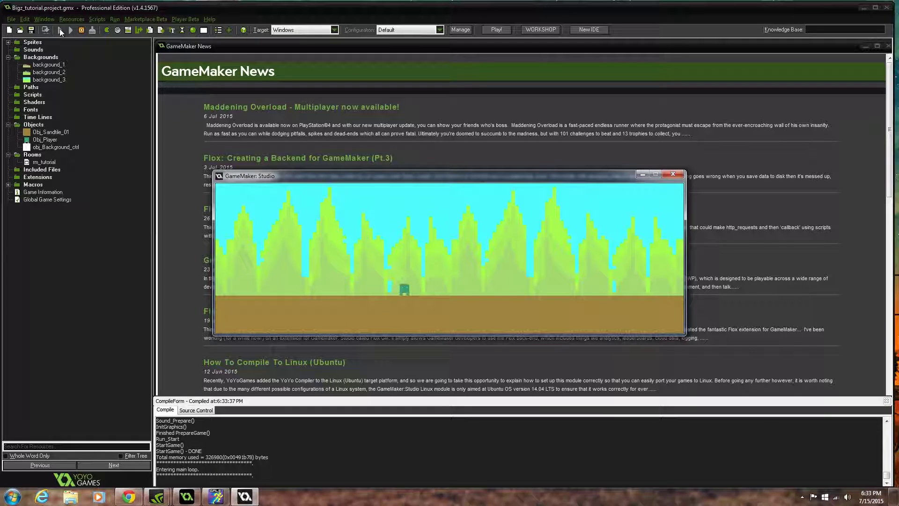
{"action": "left_click", "coordinate": [675, 175]}
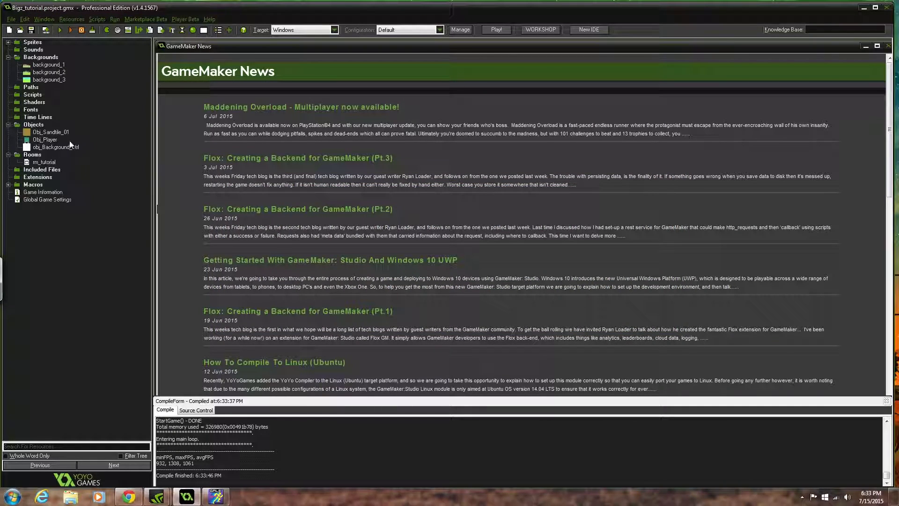
{"action": "double_click", "coordinate": [71, 149]}
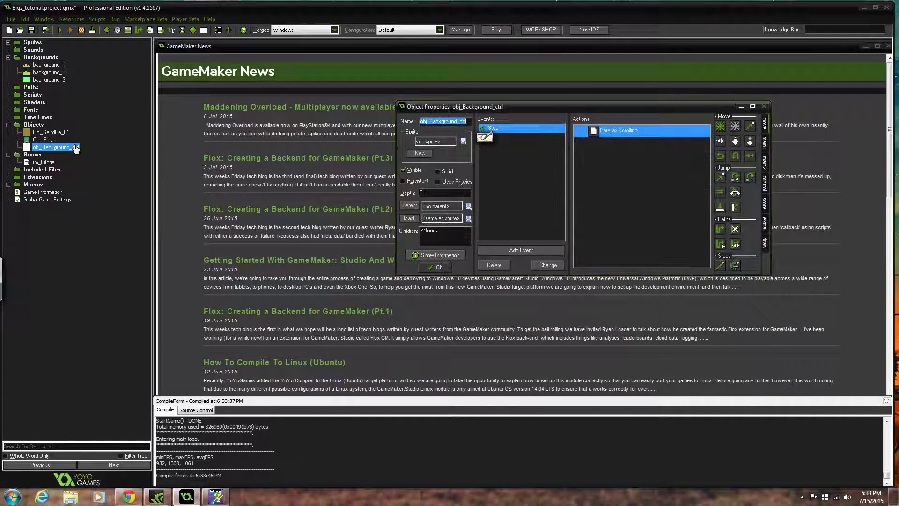
{"action": "left_click", "coordinate": [439, 269]}
Step: Set the View in room size of View 0 in rm_tutorial to 480 wide and 320 high
{"action": "double_click", "coordinate": [56, 161]}
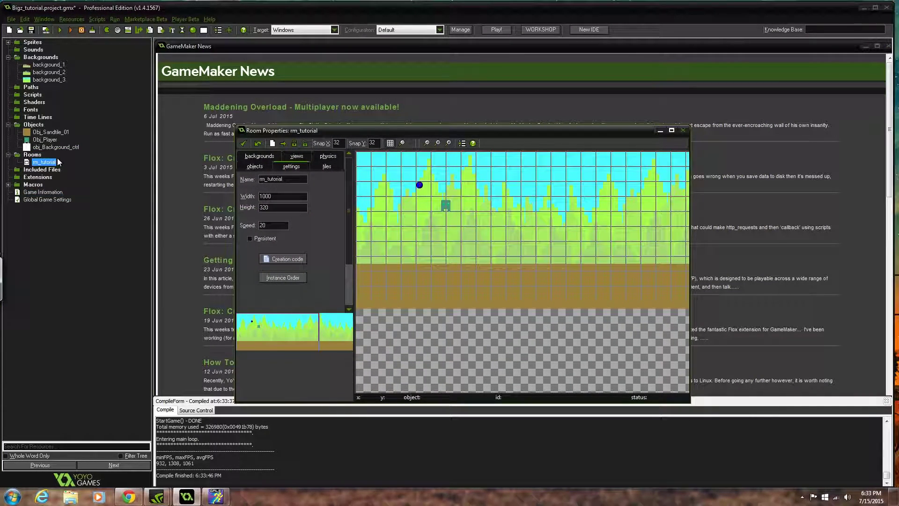
{"action": "left_click", "coordinate": [327, 157]}
{"action": "left_click", "coordinate": [309, 166]}
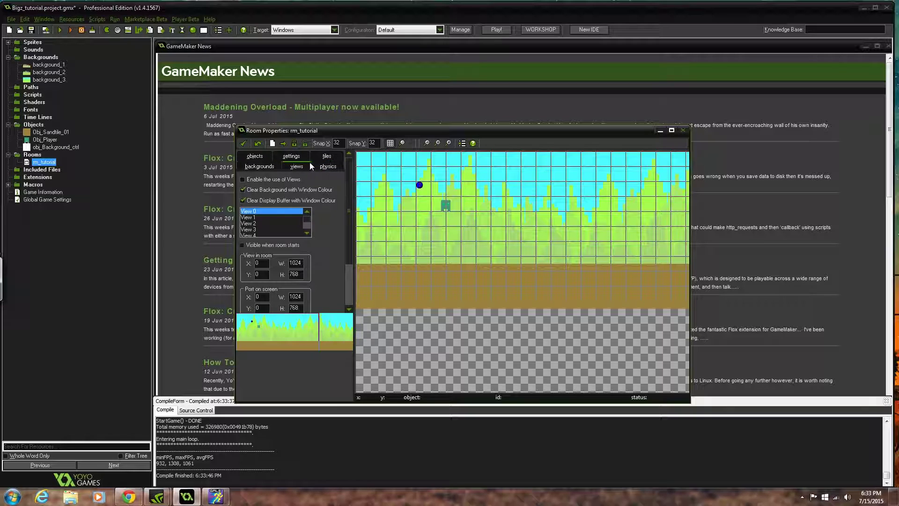
{"action": "left_click", "coordinate": [347, 270]}
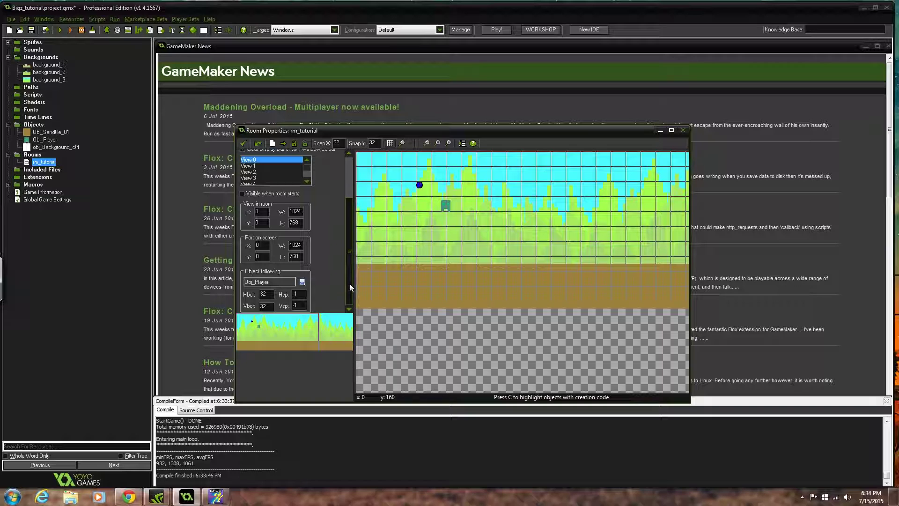
{"action": "scroll", "coordinate": [349, 285], "scroll_direction": "down", "scroll_amount": 1}
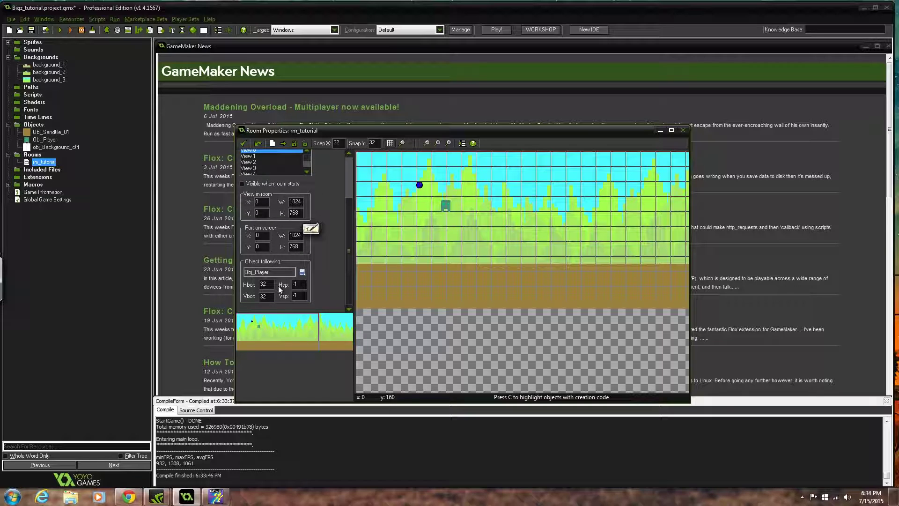
{"action": "left_click_drag", "start_coordinate": [301, 201], "coordinate": [287, 201]}
{"action": "type", "text": "480"}
{"action": "key", "text": "Tab"}
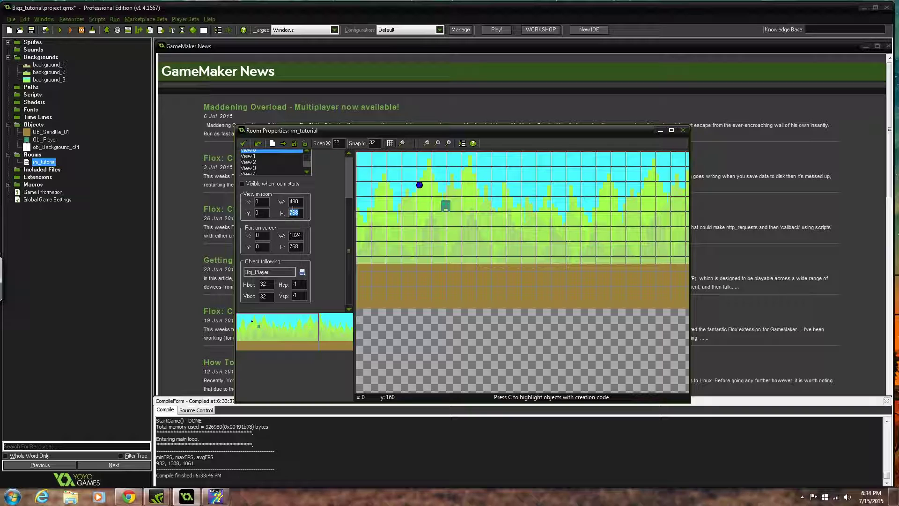
{"action": "type", "text": "320"}
Step: Set View 0's Port on screen size to 480 by 320 and test-run the game
{"action": "double_click", "coordinate": [300, 235]}
{"action": "type", "text": "480"}
{"action": "key", "text": "Tab"}
{"action": "type", "text": "320"}
{"action": "left_click", "coordinate": [60, 30]}
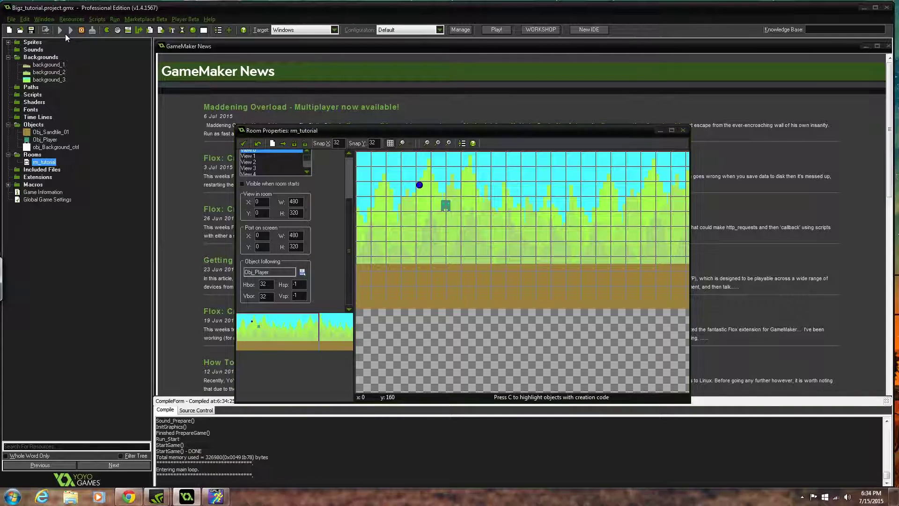
{"action": "key", "text": "Escape"}
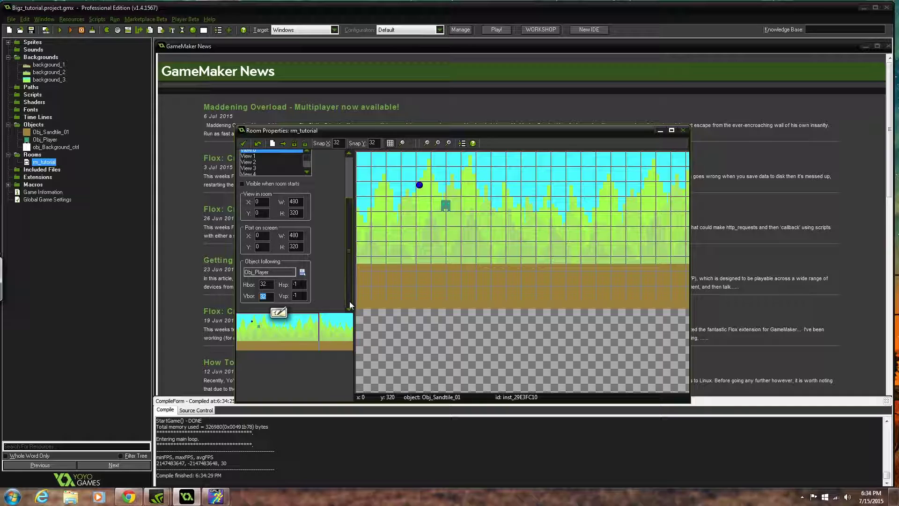
Step: Set View 0's object-following borders to Hbor 480 and Vbor 320
{"action": "type", "text": "280"}
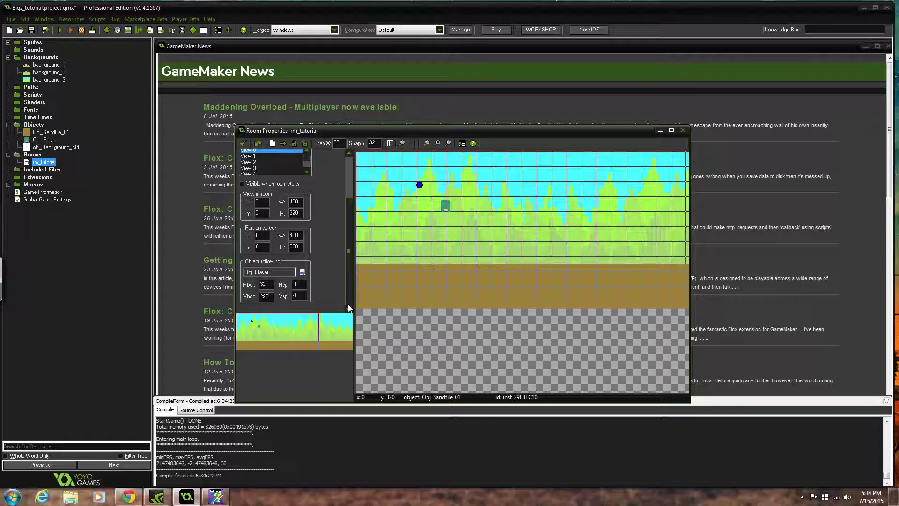
{"action": "double_click", "coordinate": [263, 285]}
{"action": "type", "text": "480"}
{"action": "double_click", "coordinate": [274, 298]}
{"action": "type", "text": "320"}
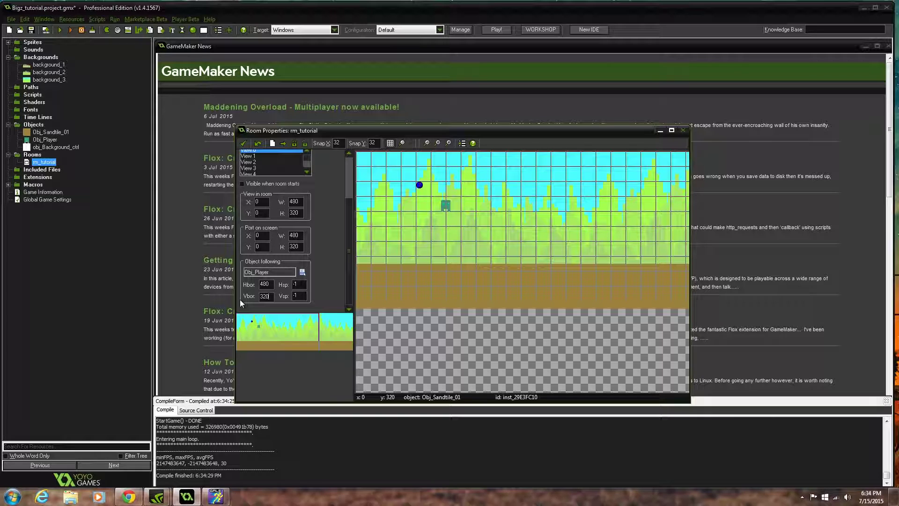
{"action": "left_click_drag", "start_coordinate": [298, 331], "coordinate": [277, 325]}
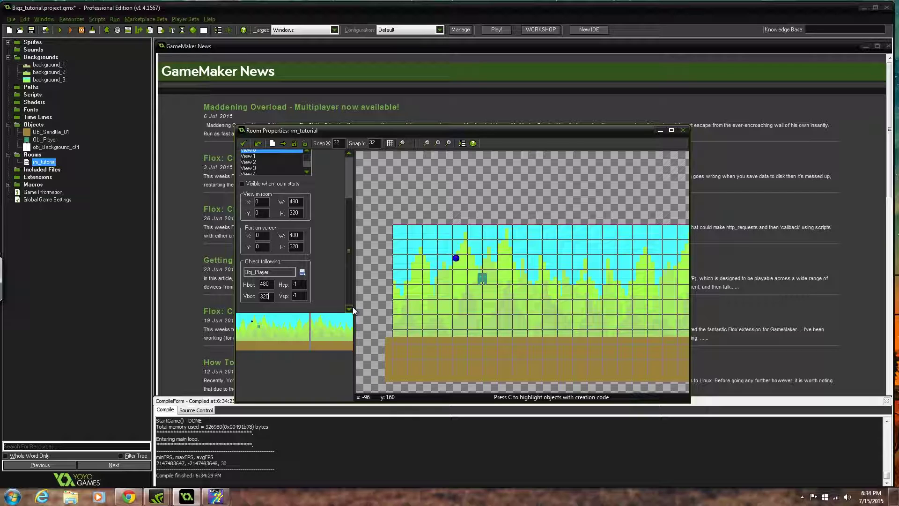
Step: Test-run the game, move the player to the right to check the view following, and close the game
{"action": "left_click", "coordinate": [65, 30]}
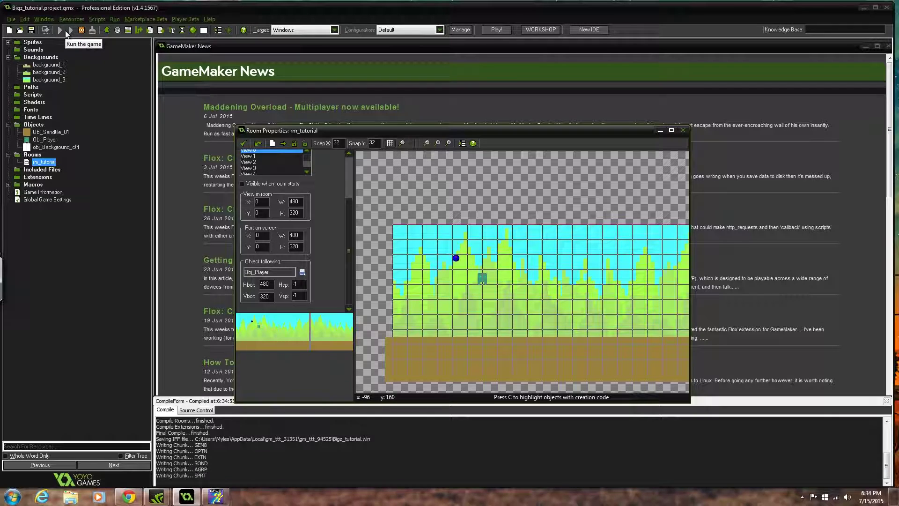
{"action": "key", "text": "Right"}
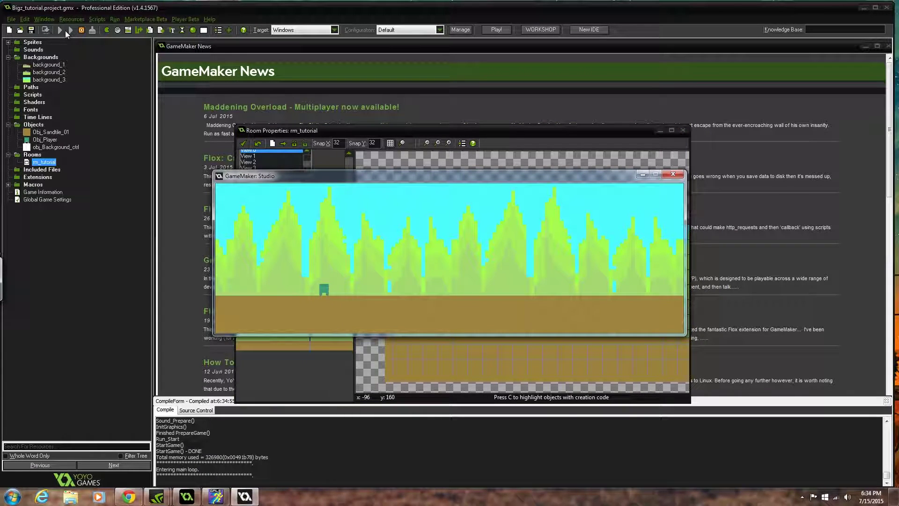
{"action": "left_click", "coordinate": [673, 175]}
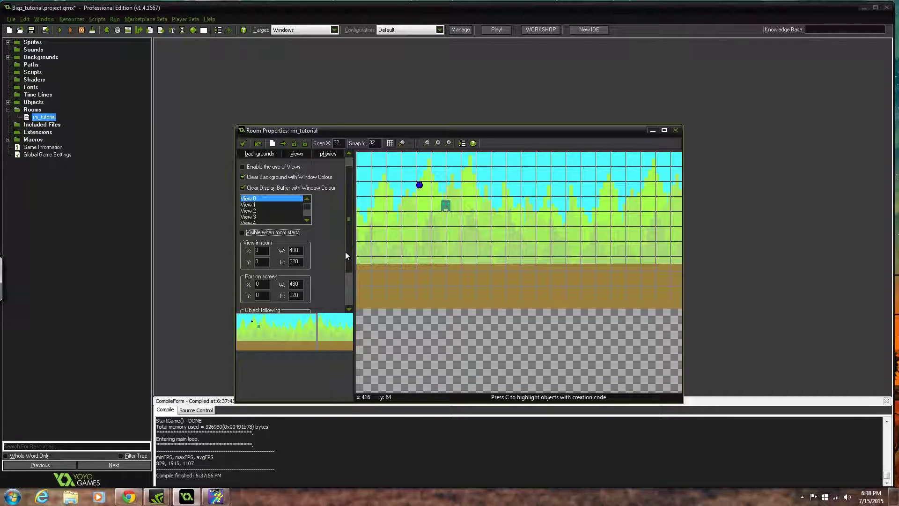
Step: Enable the use of views in rm_tutorial, make View 0 visible when the room starts, and accept the room properties
{"action": "scroll", "coordinate": [350, 240], "scroll_direction": "up", "scroll_amount": 1}
{"action": "left_click", "coordinate": [304, 180]}
{"action": "left_click_drag", "start_coordinate": [348, 201], "coordinate": [350, 218]}
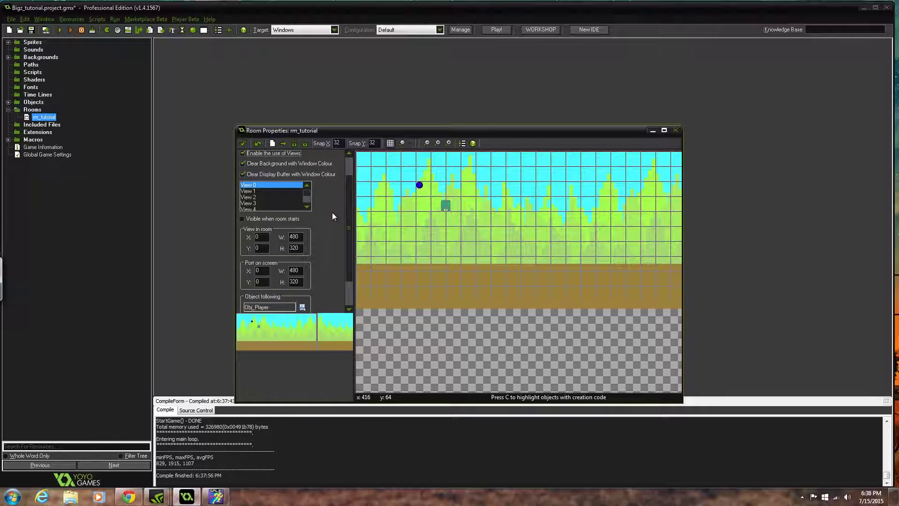
{"action": "left_click", "coordinate": [297, 218]}
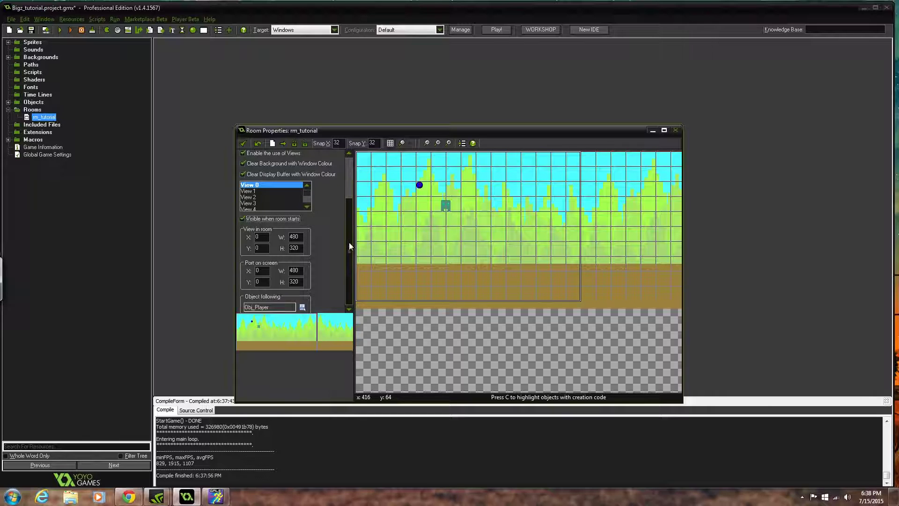
{"action": "left_click", "coordinate": [348, 269]}
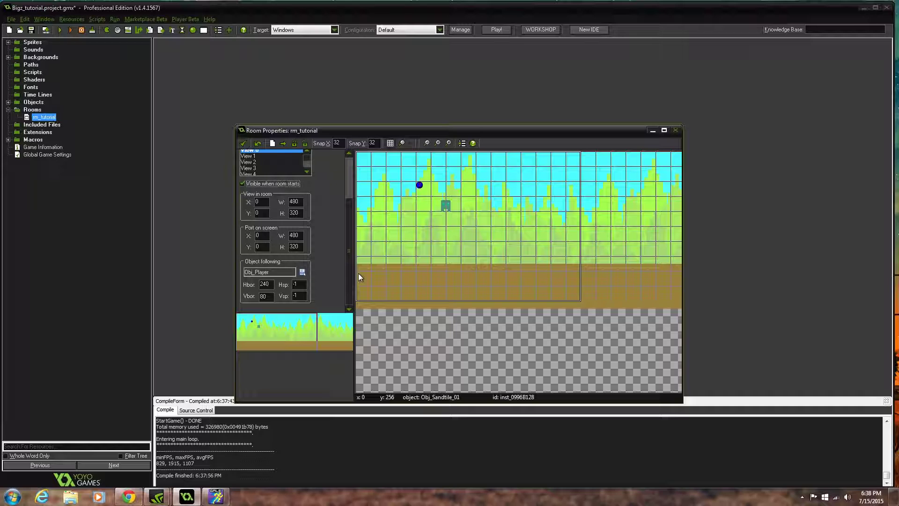
{"action": "left_click", "coordinate": [243, 143]}
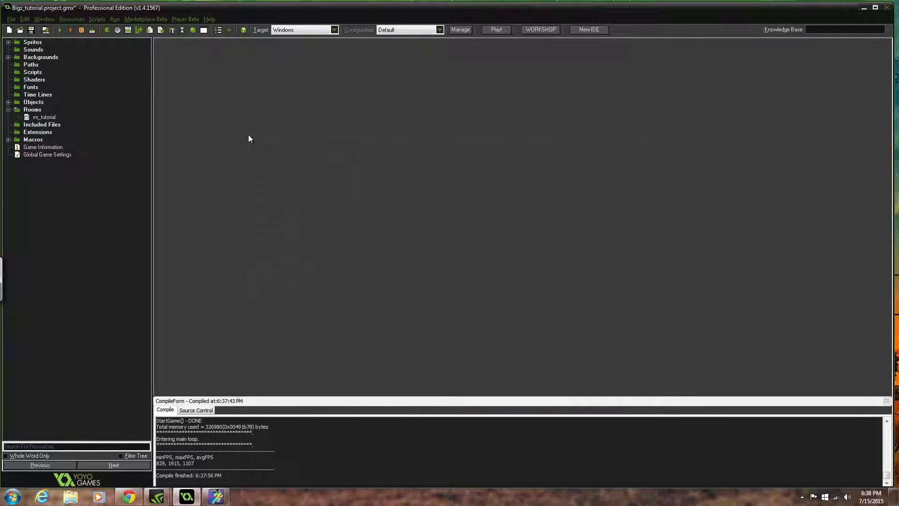
Step: Run the game and make the player move and jump repeatedly to test the following view and parallax backgrounds
{"action": "left_click", "coordinate": [59, 31]}
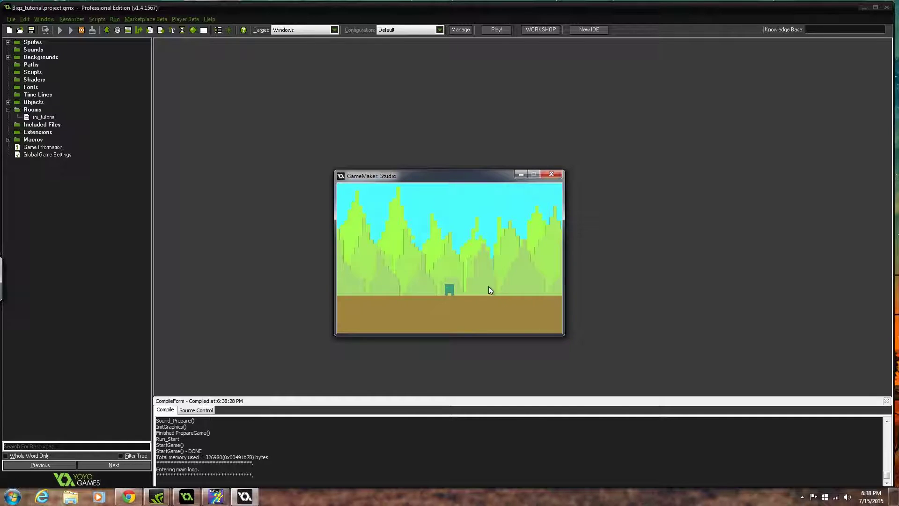
{"action": "key", "text": "space"}
{"action": "key", "text": "space"}
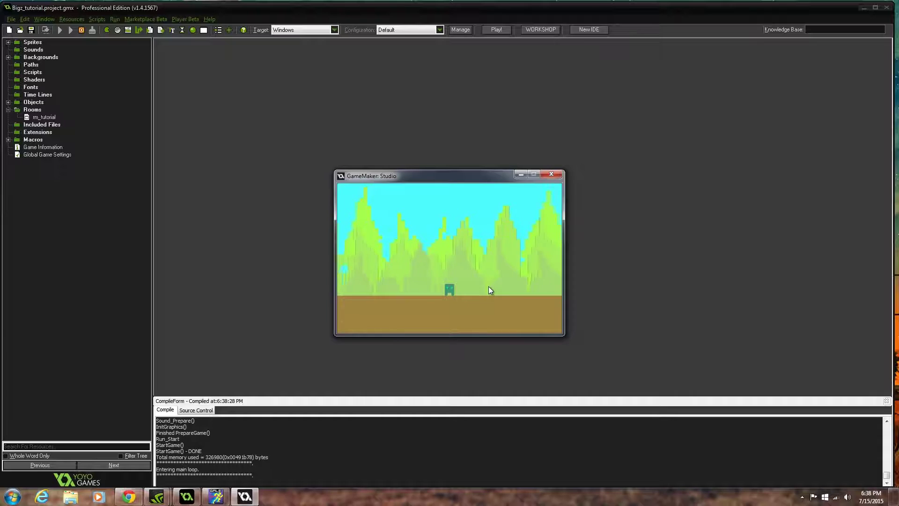
{"action": "key", "text": "space"}
{"action": "key", "text": "space"}
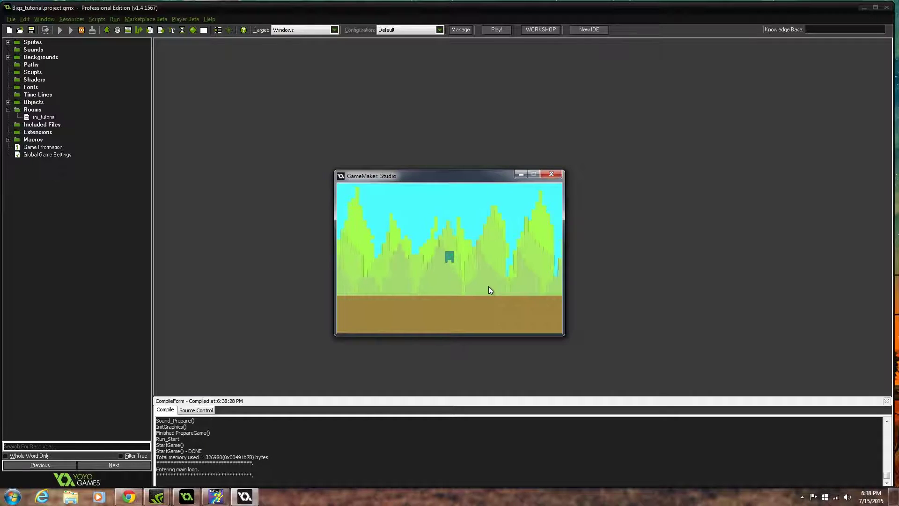
{"action": "key", "text": "space"}
{"action": "key", "text": "space"}
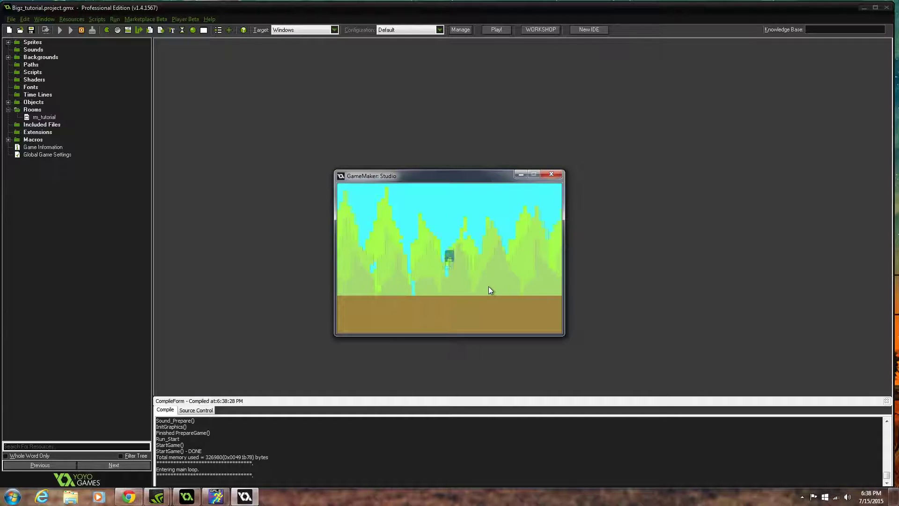